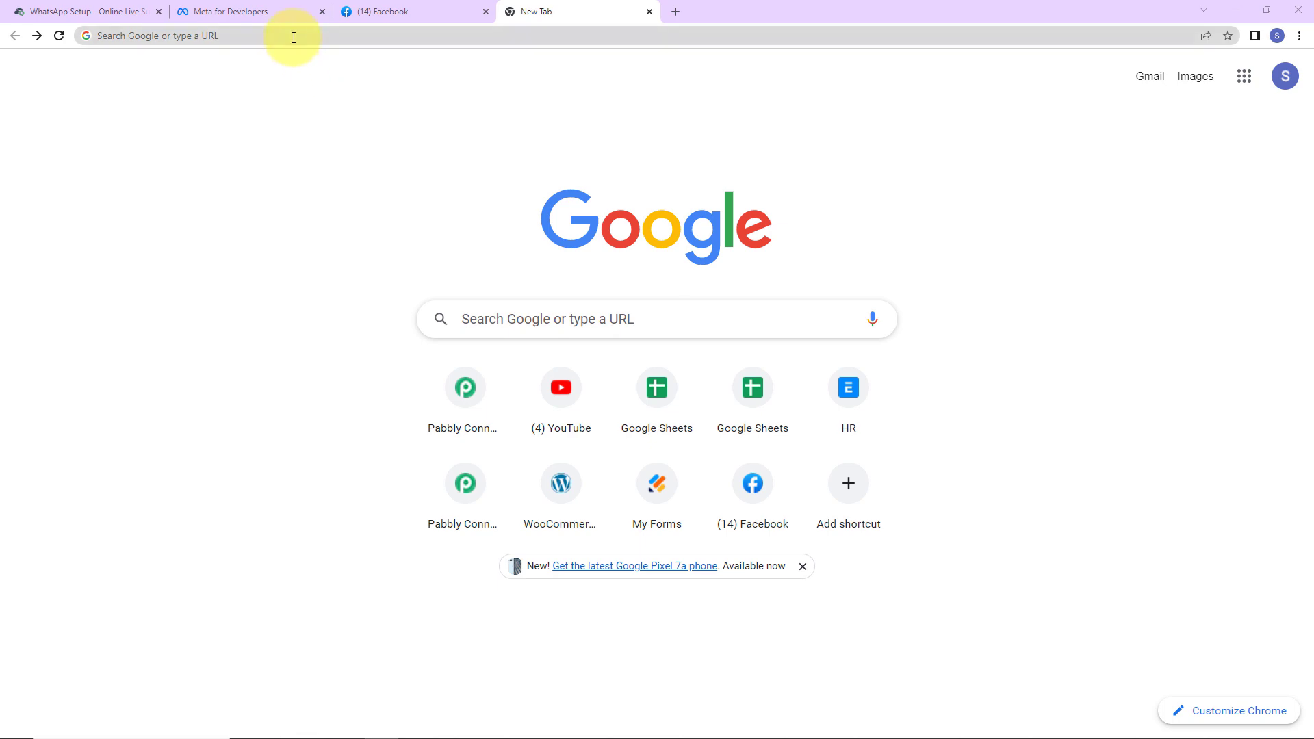
Step: Go to pabbly.com/connect in Chrome and launch Pabbly Connect from the account's apps
{"action": "left_click", "coordinate": [291, 37]}
{"action": "type", "text": "pa"}
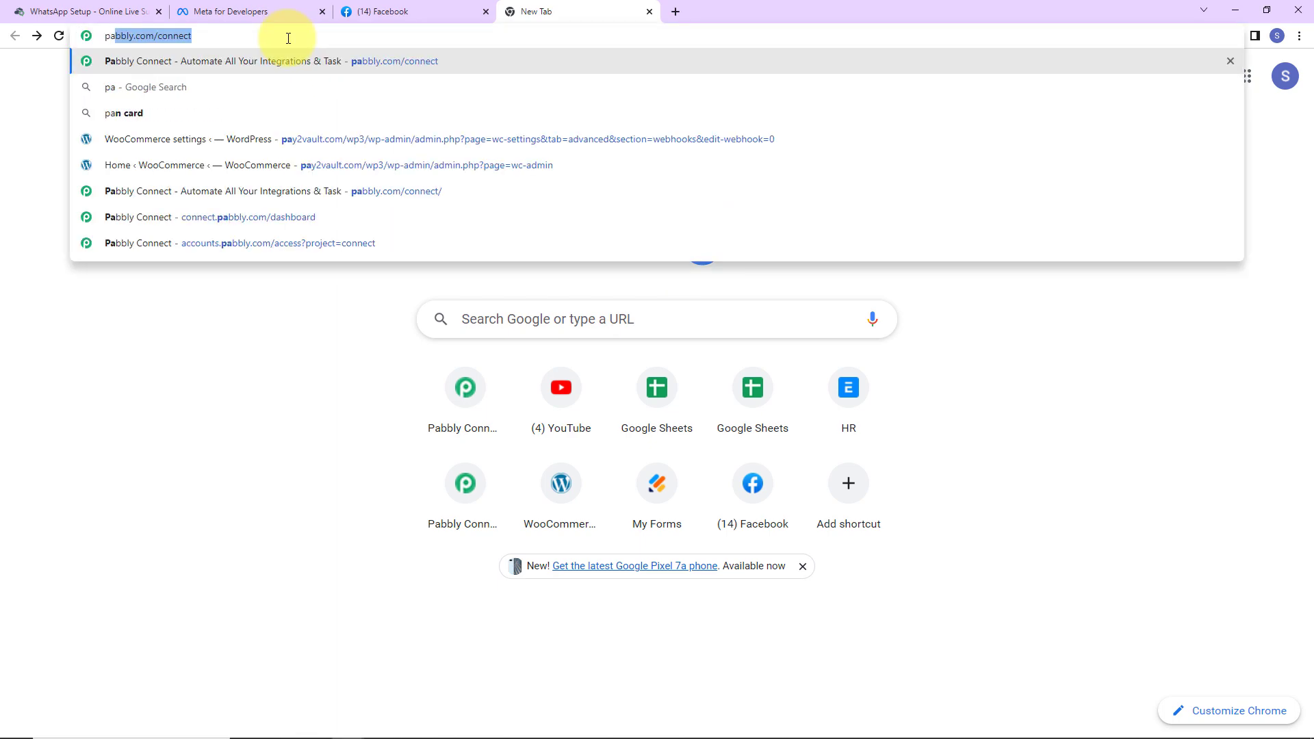
{"action": "key", "text": "Return"}
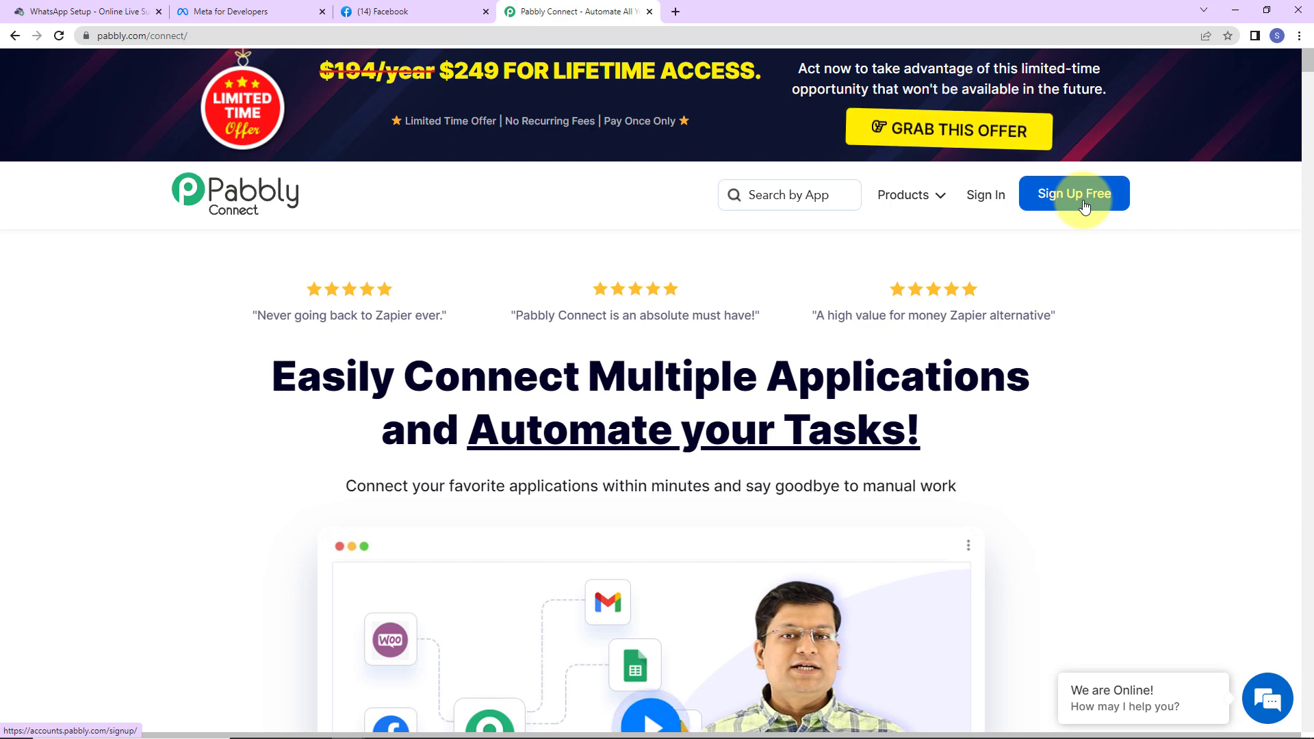
{"action": "left_click", "coordinate": [985, 195]}
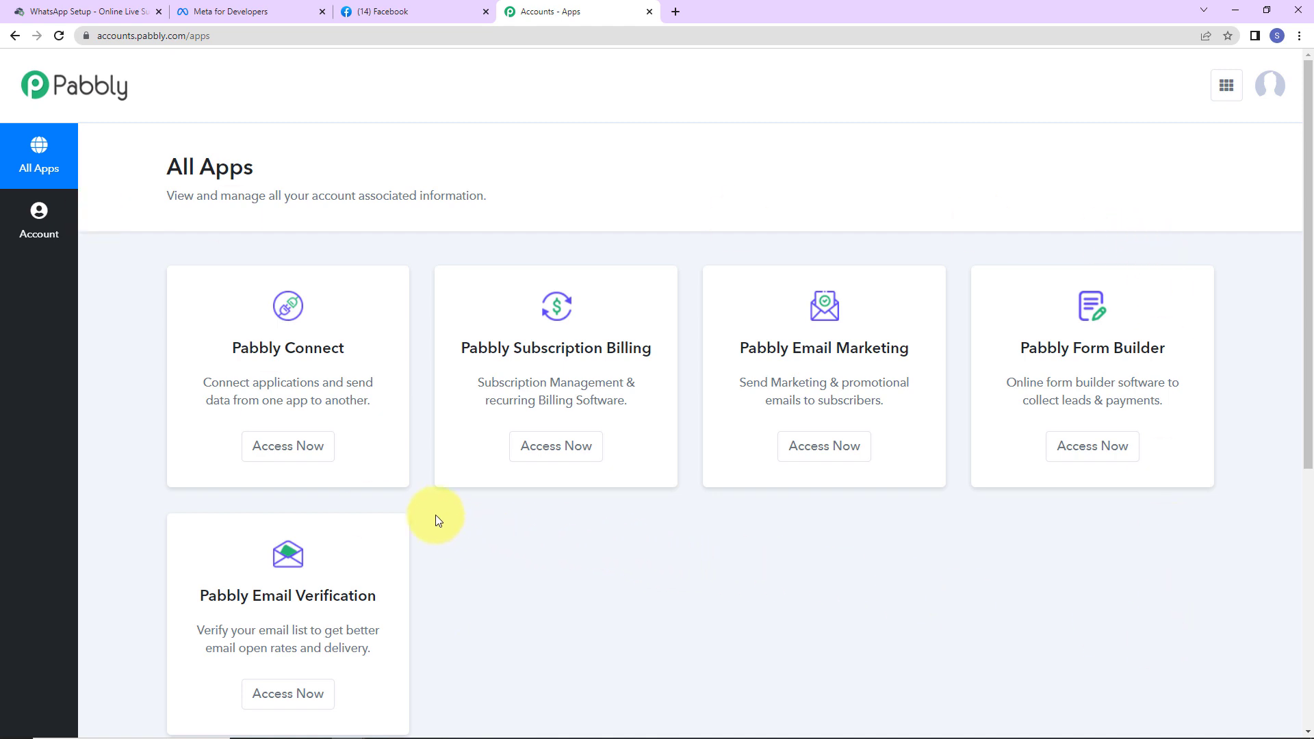
{"action": "left_click", "coordinate": [312, 446]}
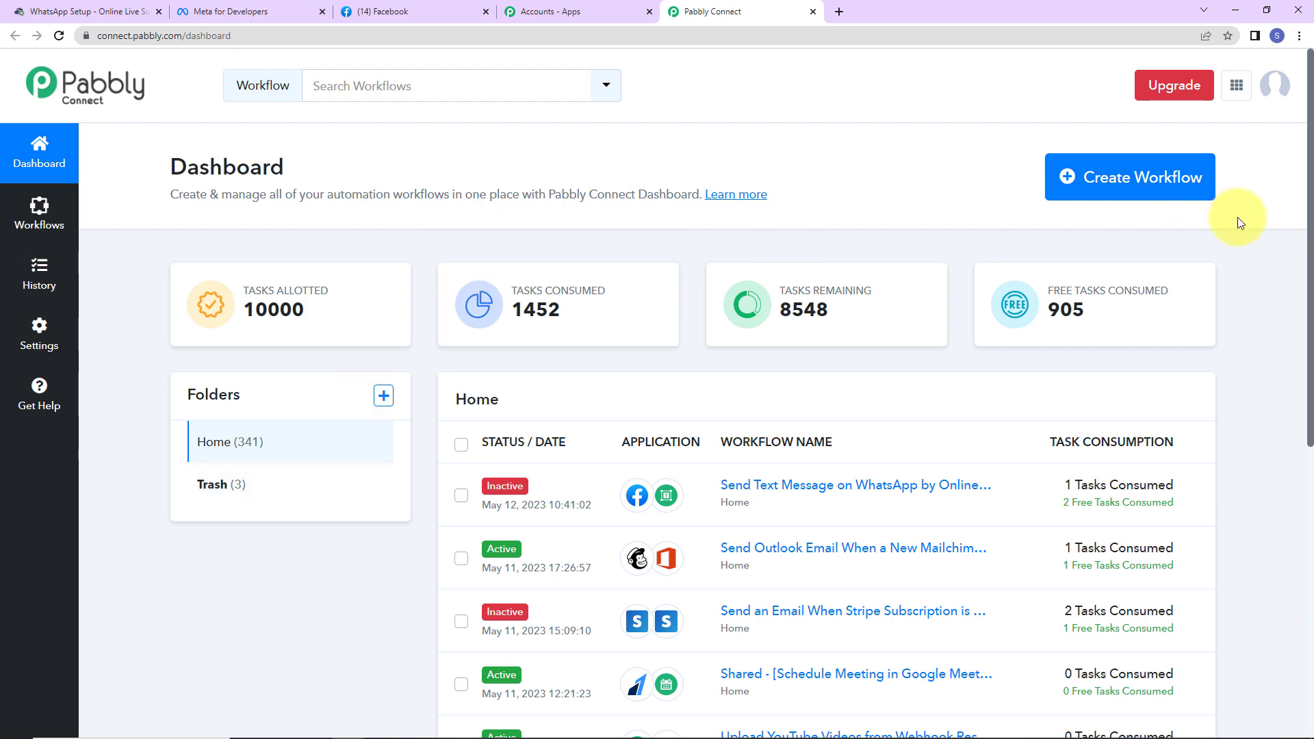
Step: Create a workflow named 'Send Text Message on WhatsApp by Online Live Support for New Facebook Leads'
{"action": "left_click", "coordinate": [1162, 181]}
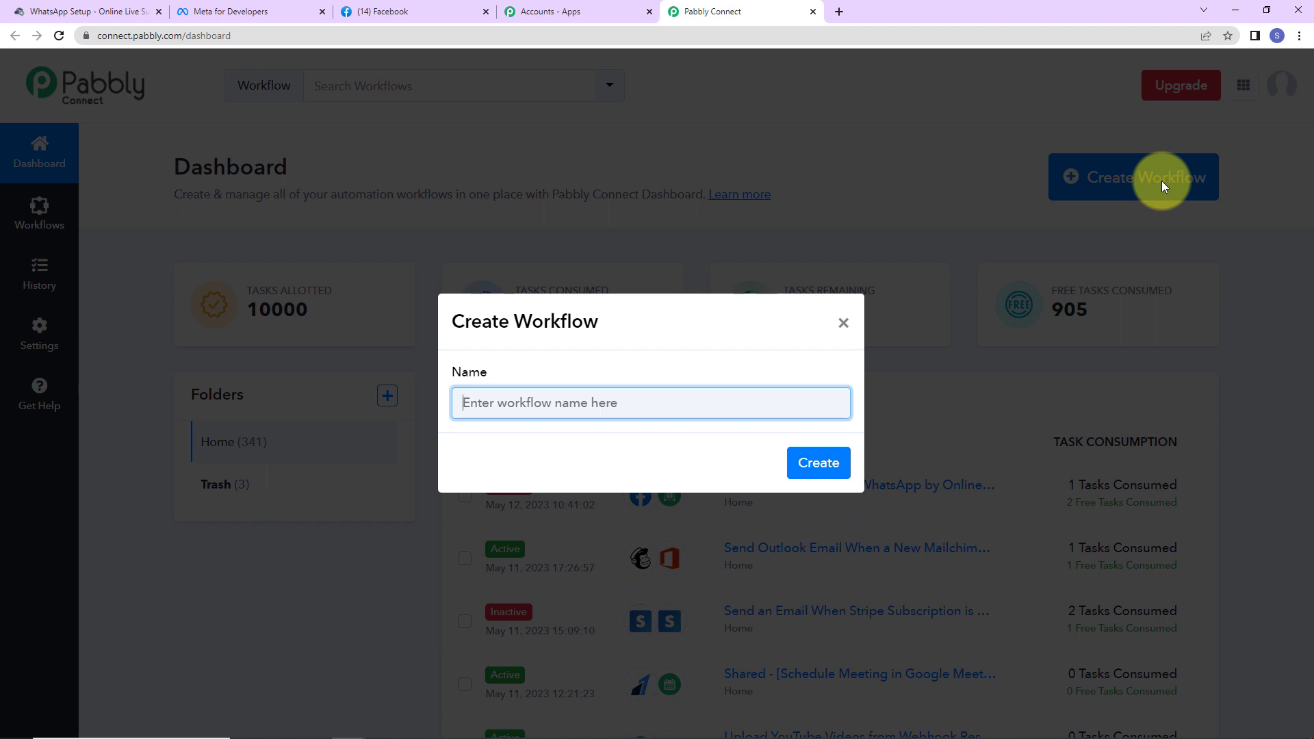
{"action": "key", "text": "ctrl+v"}
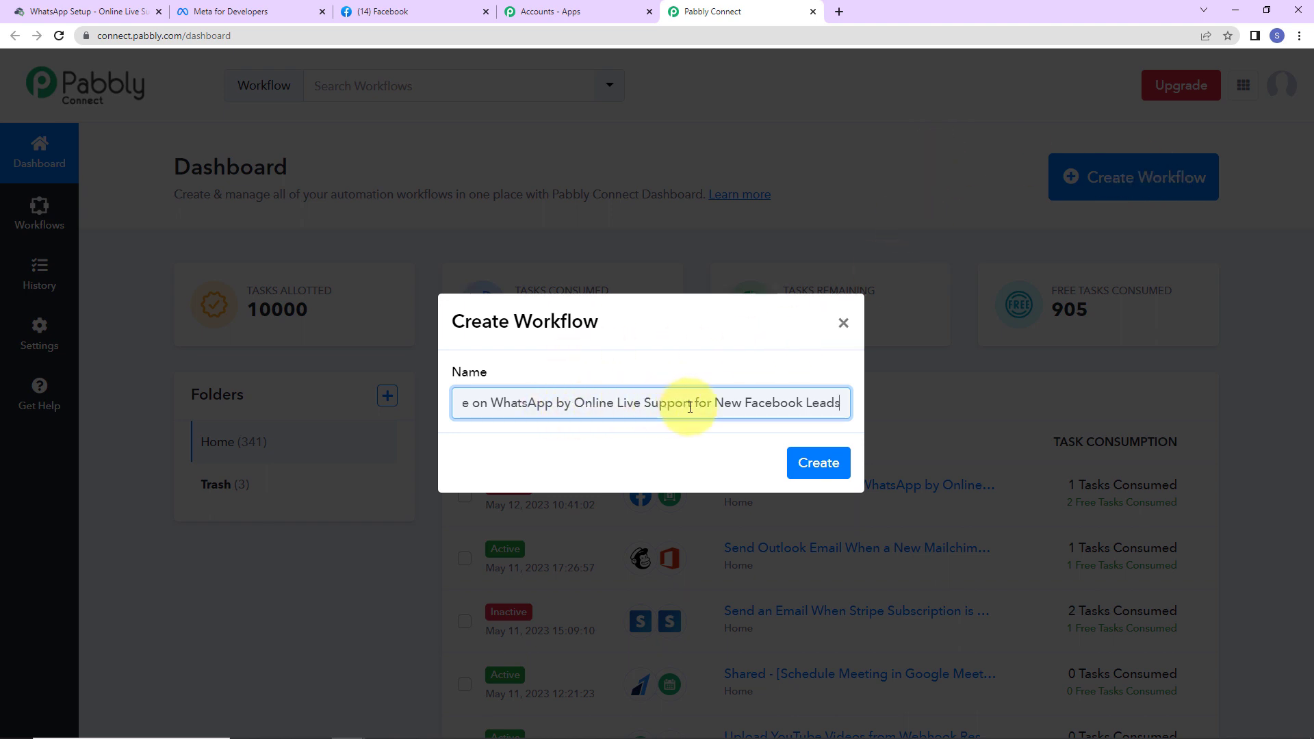
{"action": "left_click", "coordinate": [821, 465]}
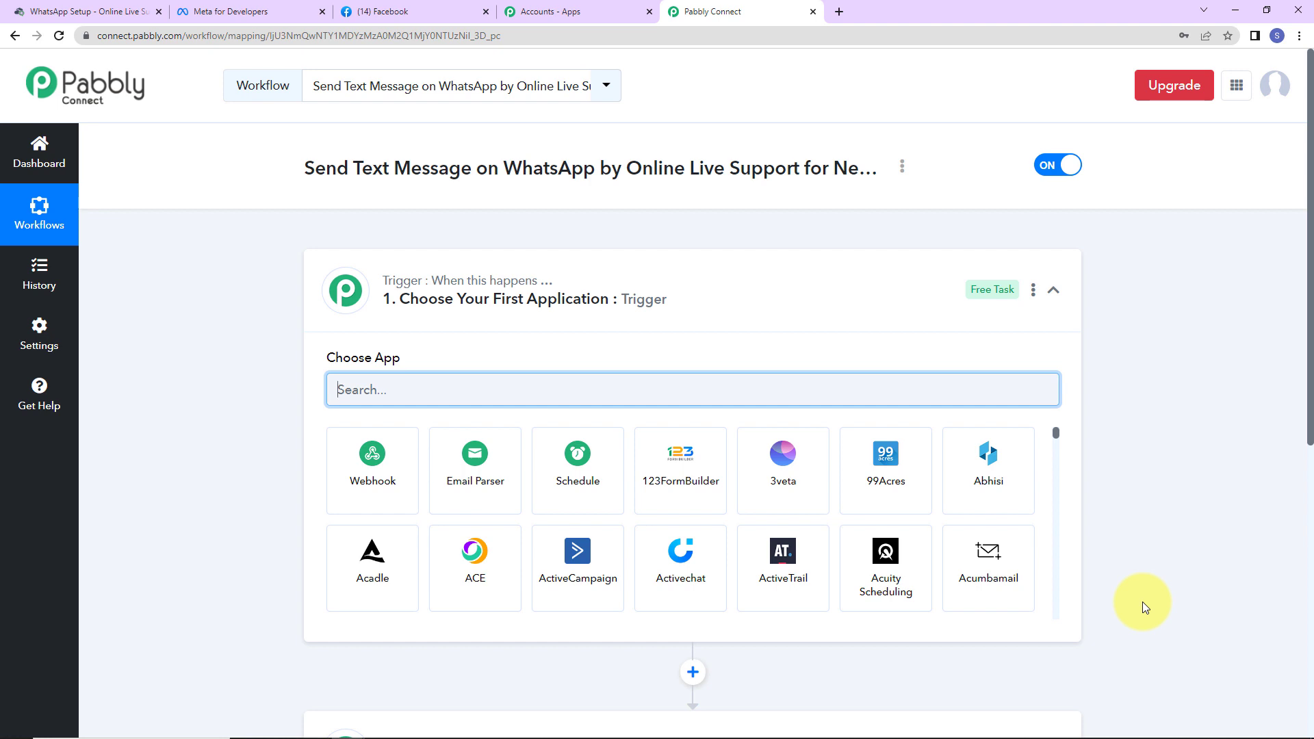
Step: Set the trigger to Facebook Lead Ads with the New Lead (Instant) event and open its connection
{"action": "scroll", "coordinate": [642, 600], "scroll_direction": "down", "scroll_amount": 2}
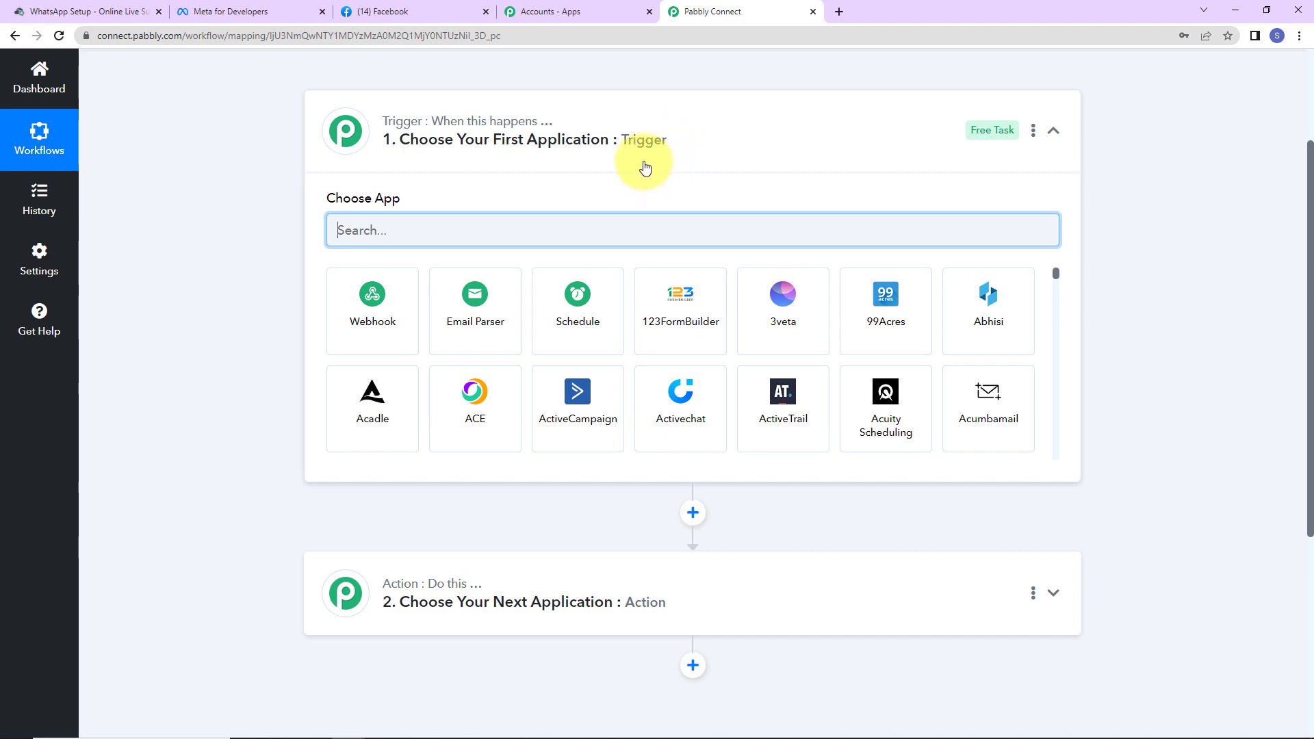
{"action": "type", "text": "faceb"}
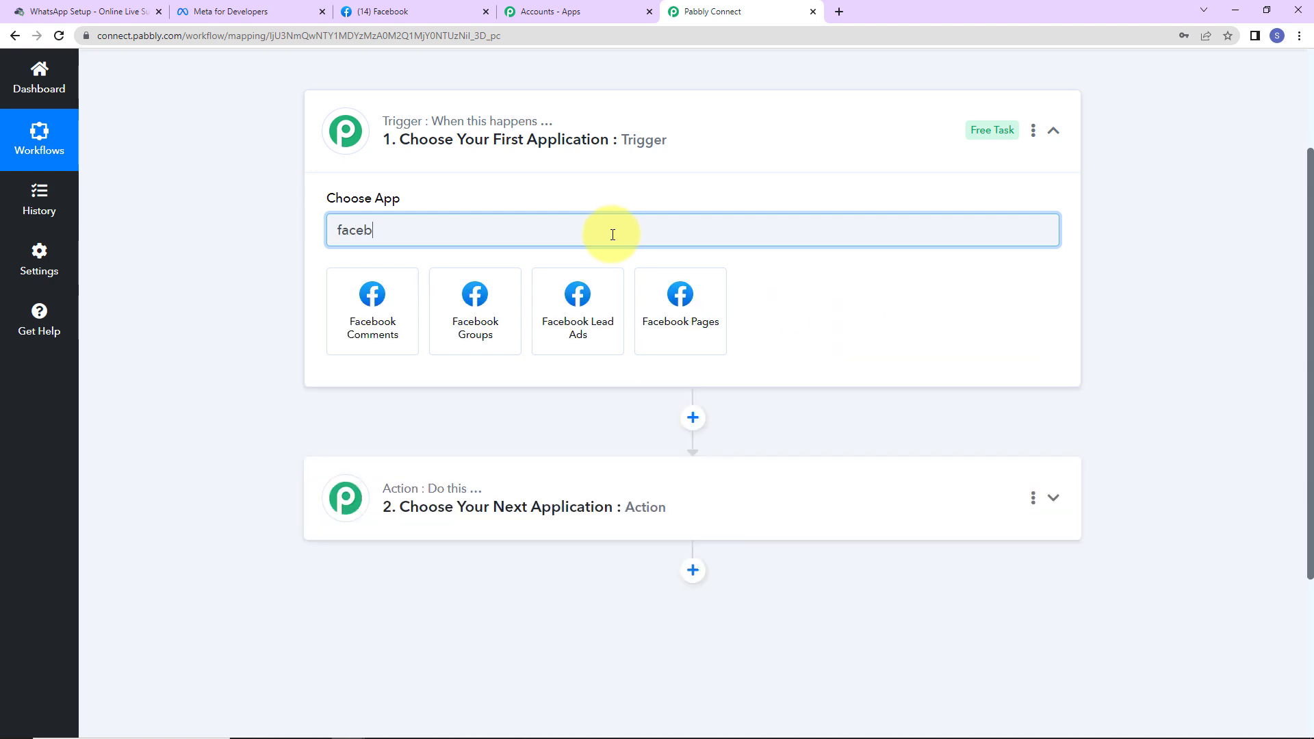
{"action": "left_click", "coordinate": [602, 296]}
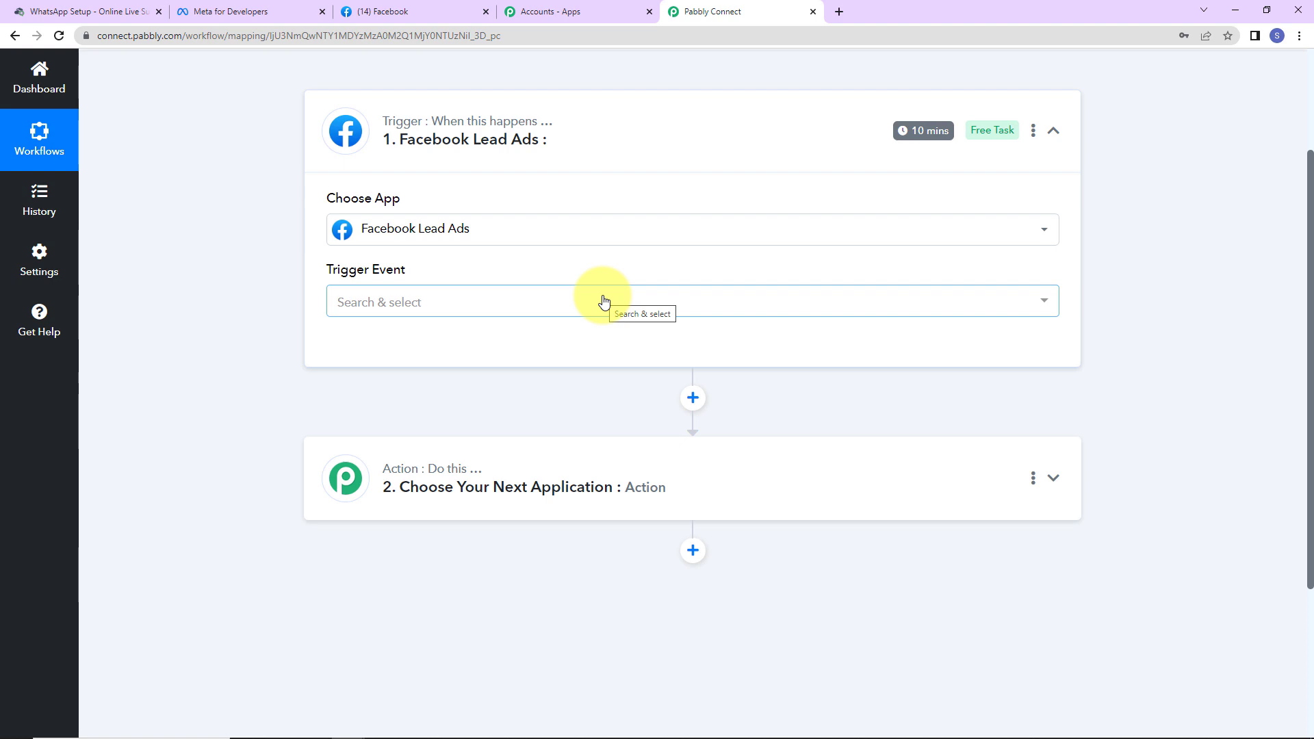
{"action": "mouse_move", "coordinate": [383, 275]}
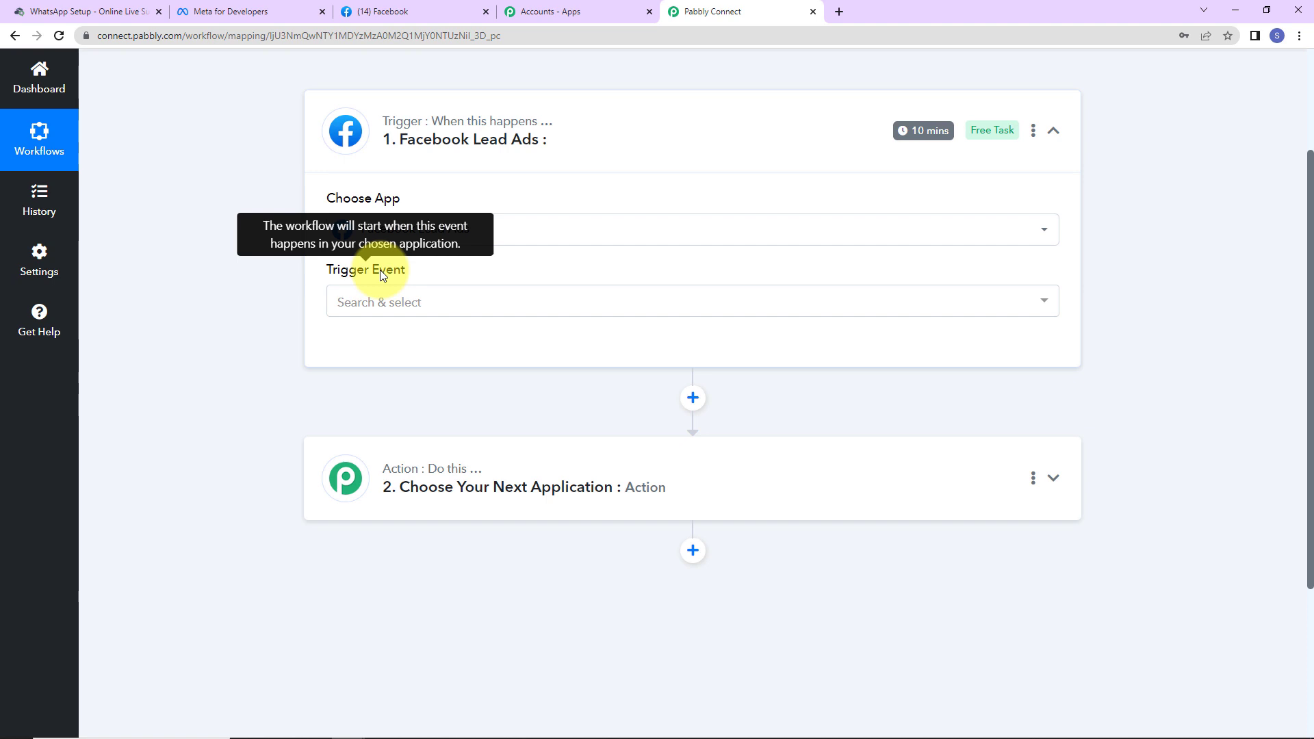
{"action": "left_click", "coordinate": [381, 301]}
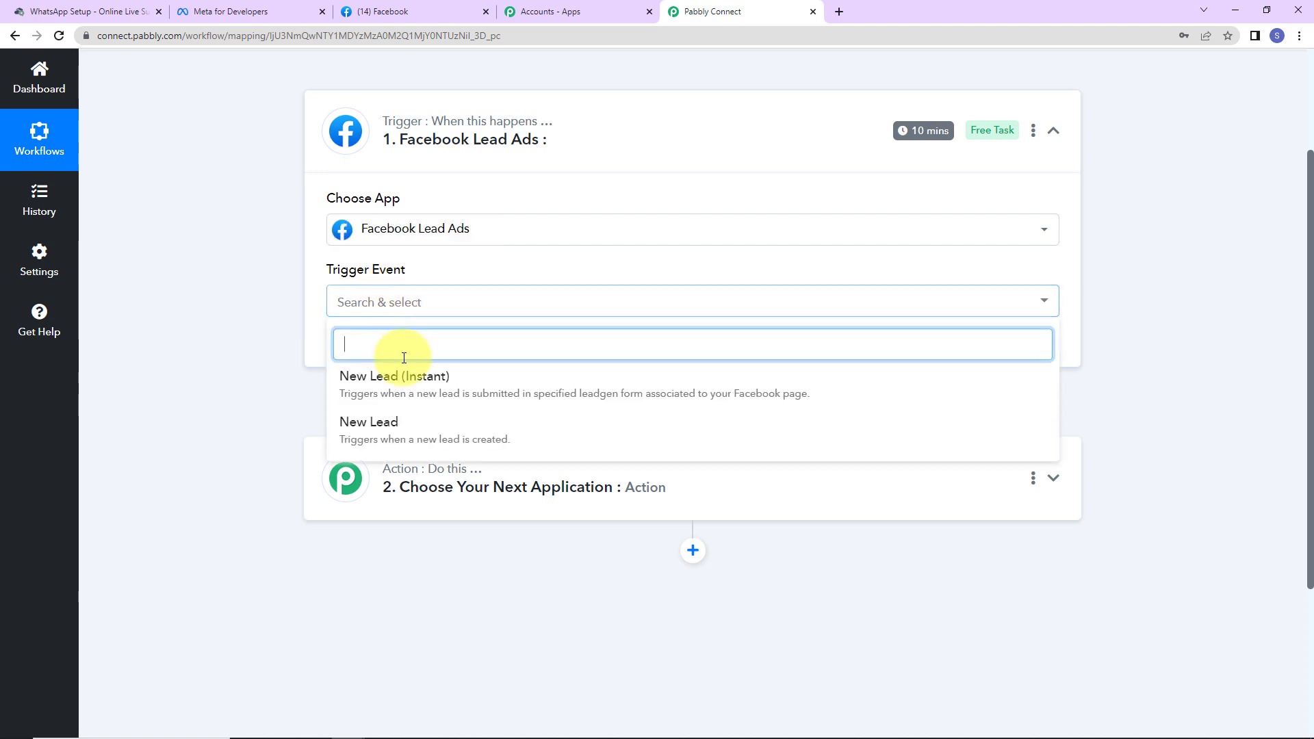
{"action": "left_click", "coordinate": [458, 381]}
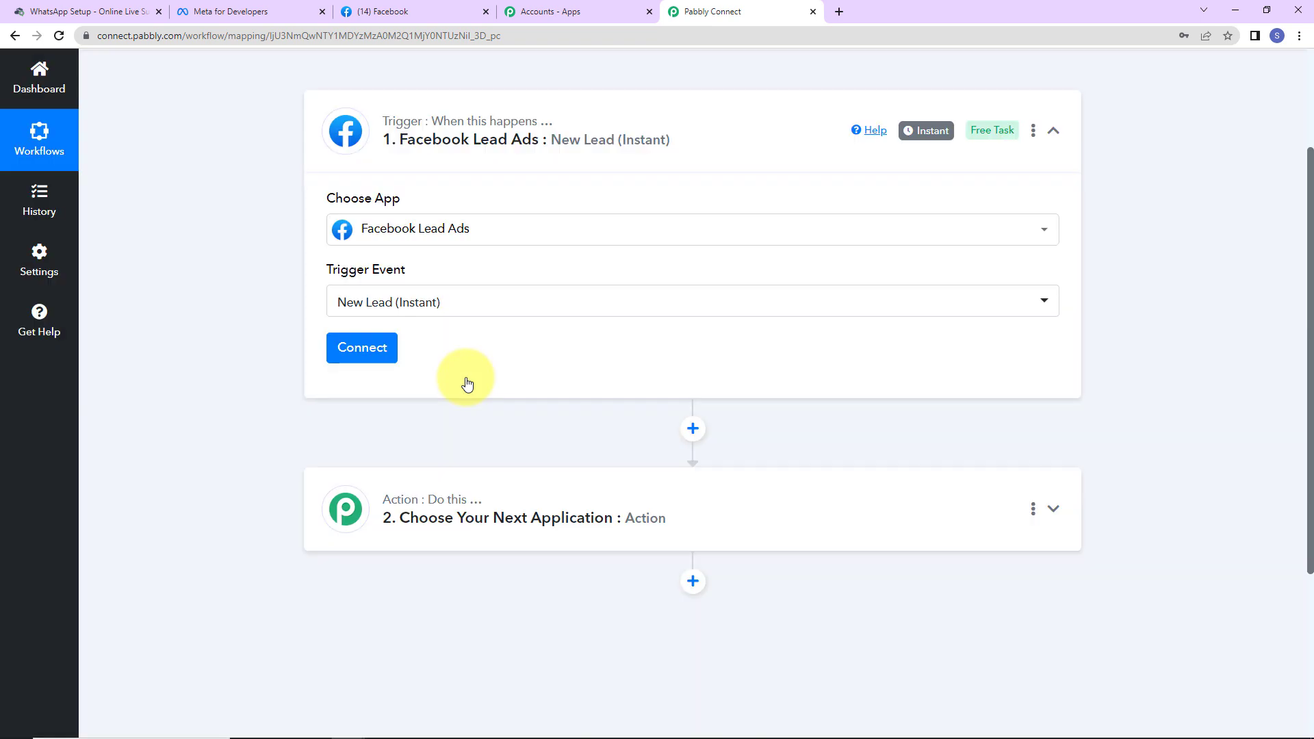
{"action": "left_click", "coordinate": [373, 356]}
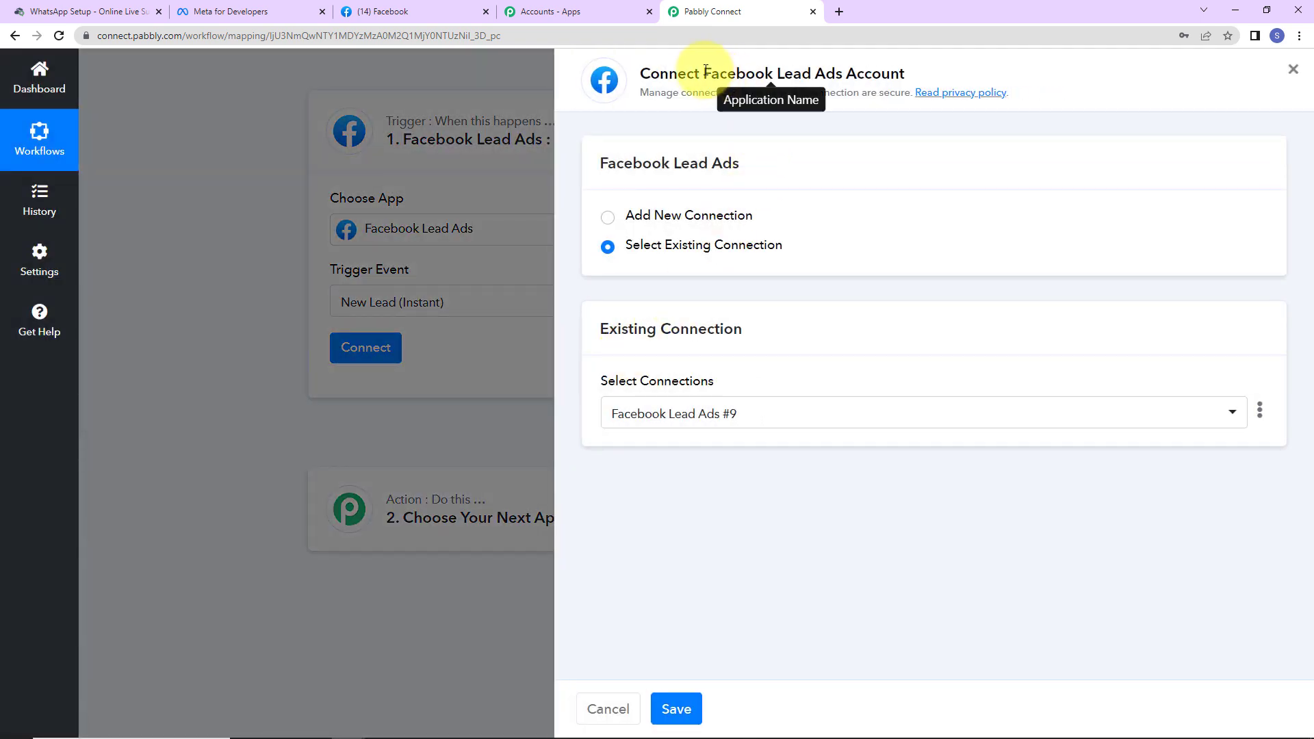
Step: Add and authorise a new Facebook Lead Ads connection, then switch to the Facebook tab
{"action": "left_click_drag", "start_coordinate": [705, 70], "coordinate": [919, 75]}
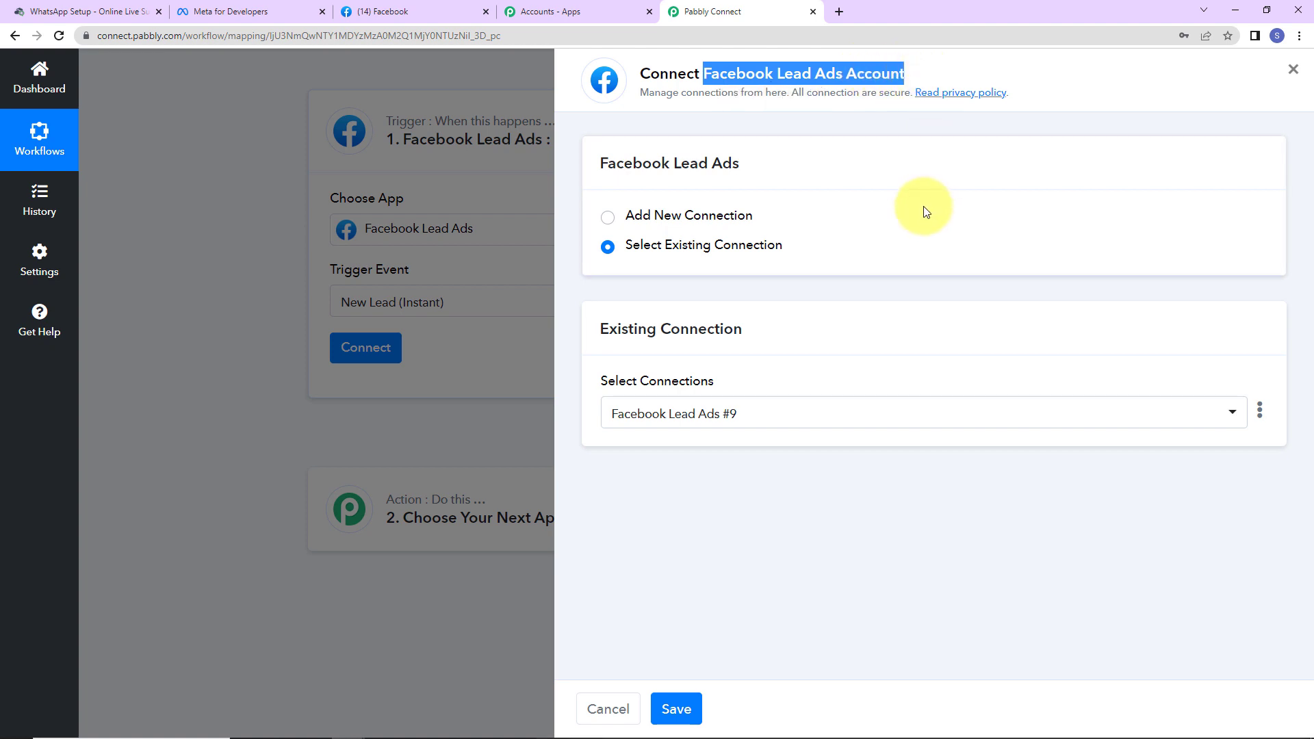
{"action": "left_click", "coordinate": [623, 217]}
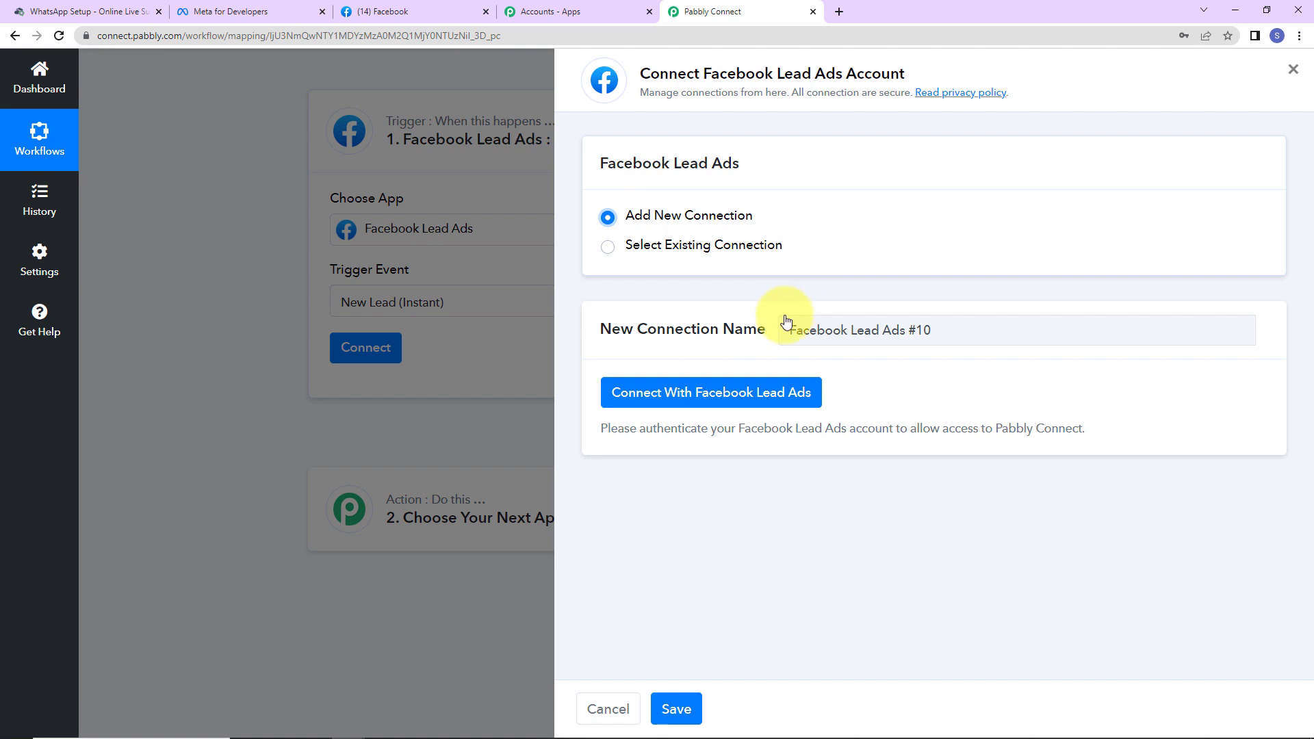
{"action": "left_click", "coordinate": [701, 391]}
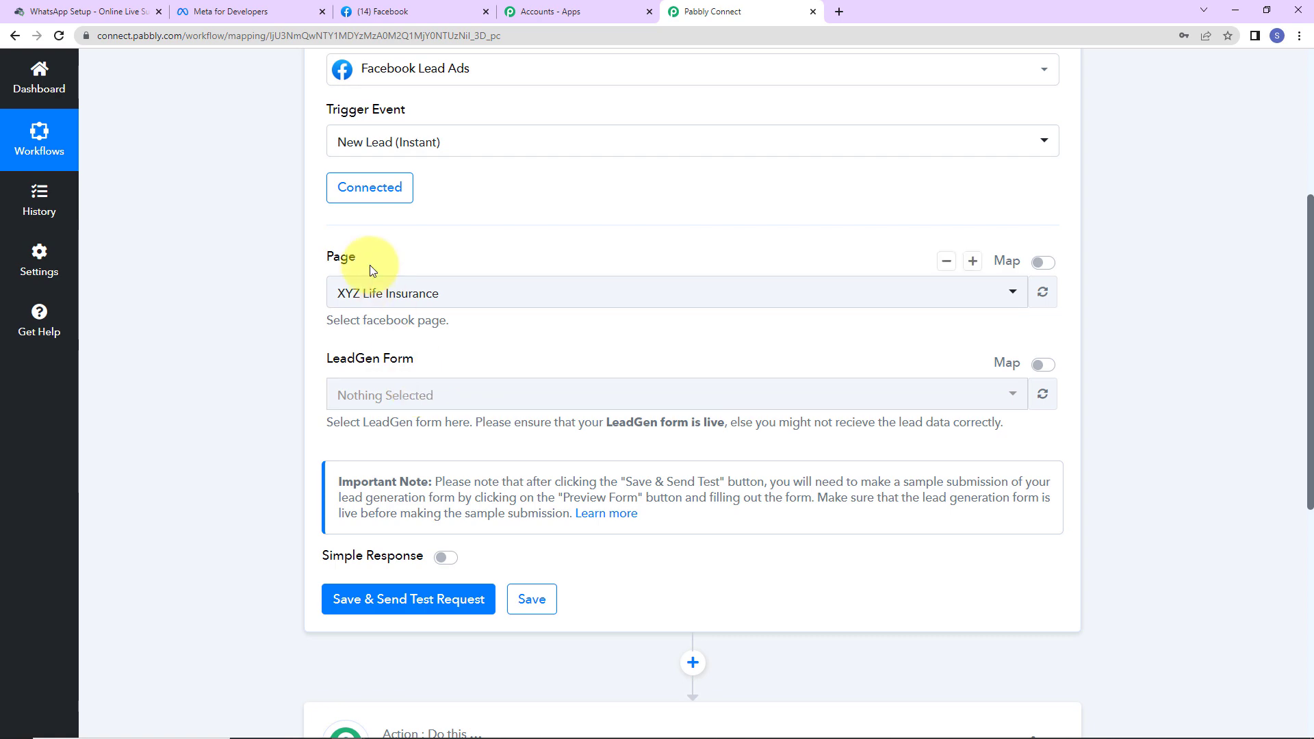
{"action": "left_click", "coordinate": [422, 10]}
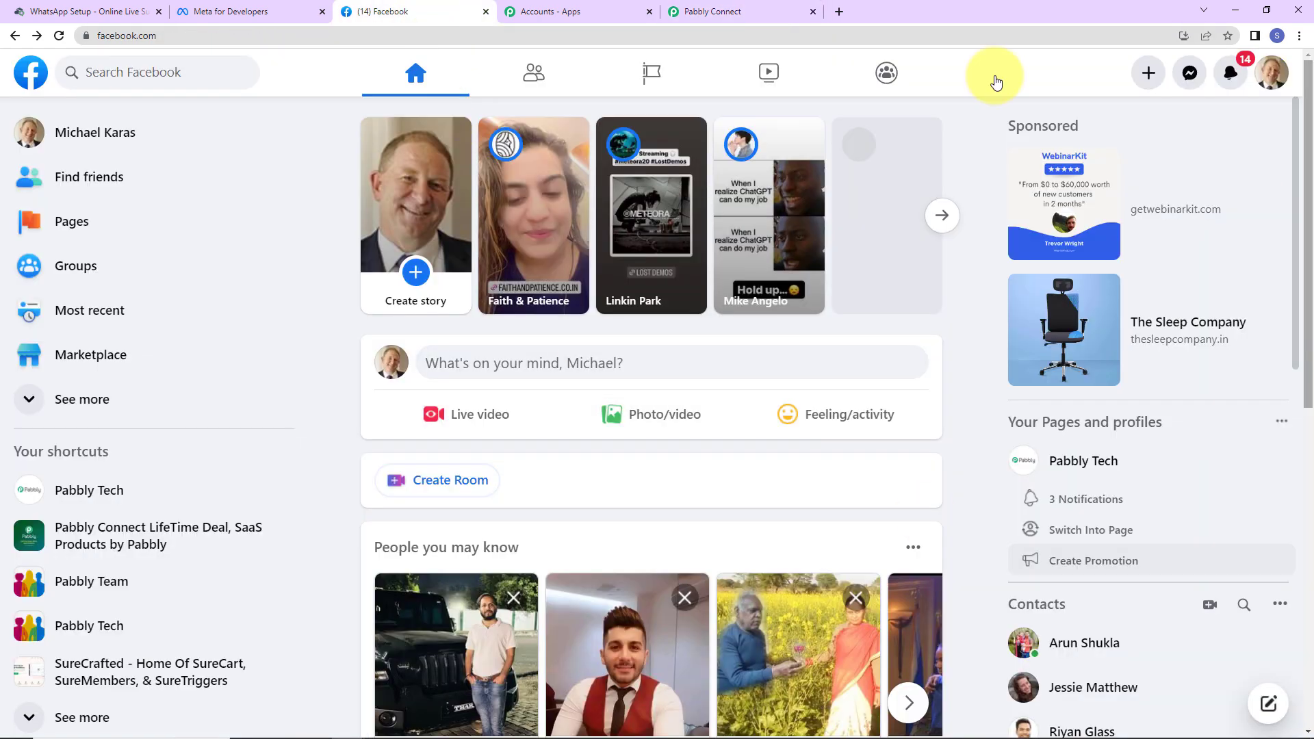
Step: Browse the list of Facebook Pages you manage, then return to Pabbly Connect
{"action": "left_click", "coordinate": [73, 227]}
{"action": "scroll", "coordinate": [556, 284], "scroll_direction": "down", "scroll_amount": 2}
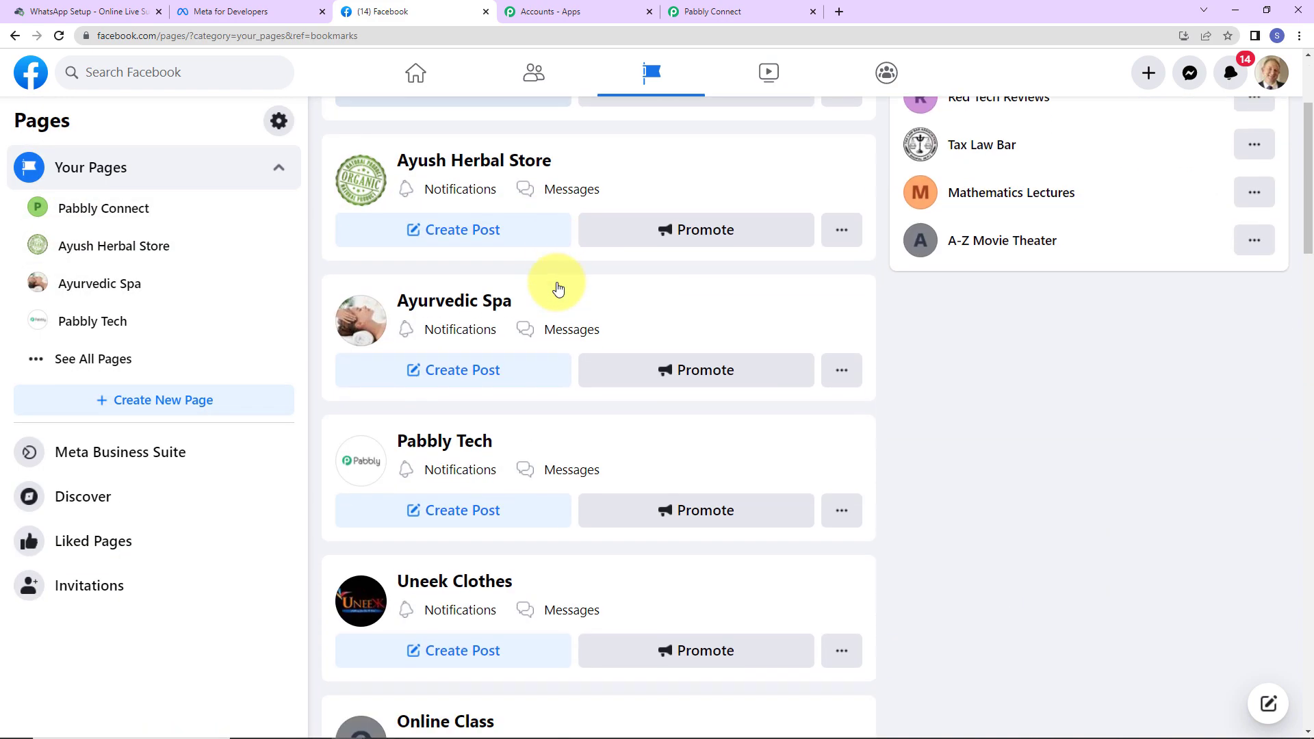
{"action": "scroll", "coordinate": [557, 288], "scroll_direction": "down", "scroll_amount": 13}
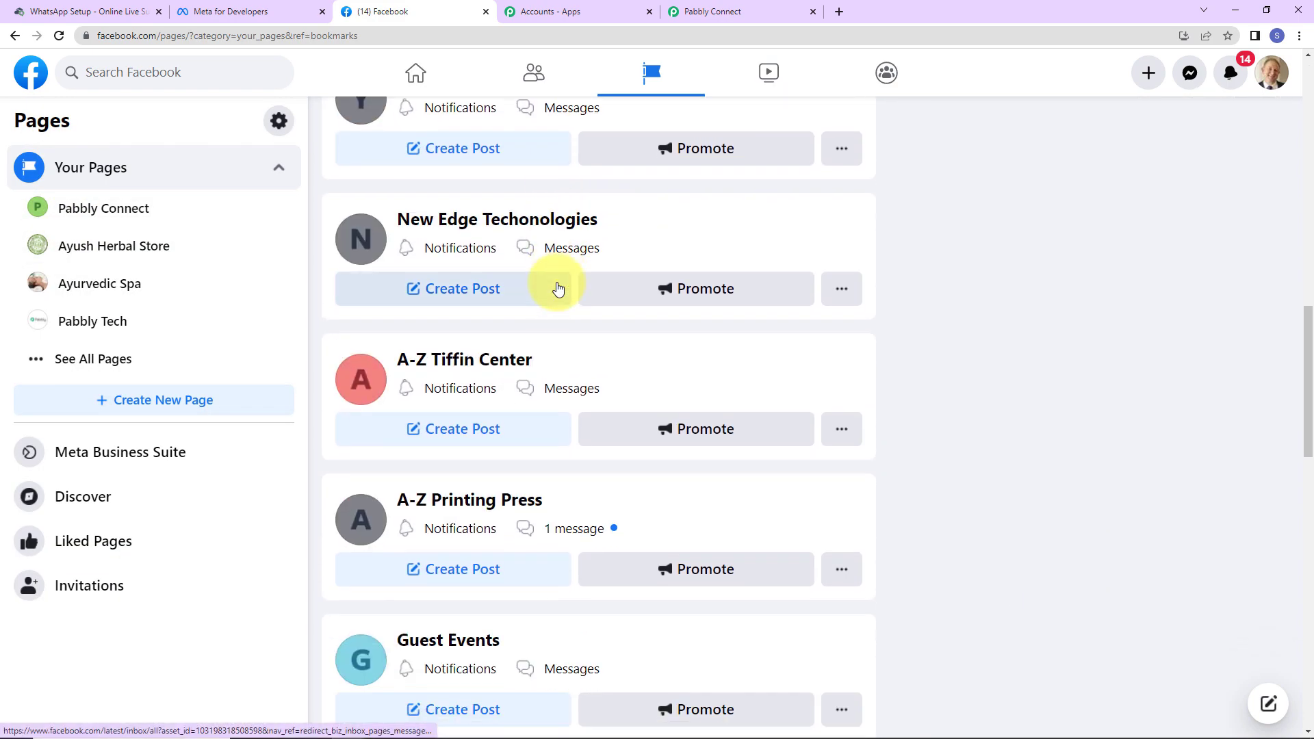
{"action": "scroll", "coordinate": [558, 288], "scroll_direction": "up", "scroll_amount": 15}
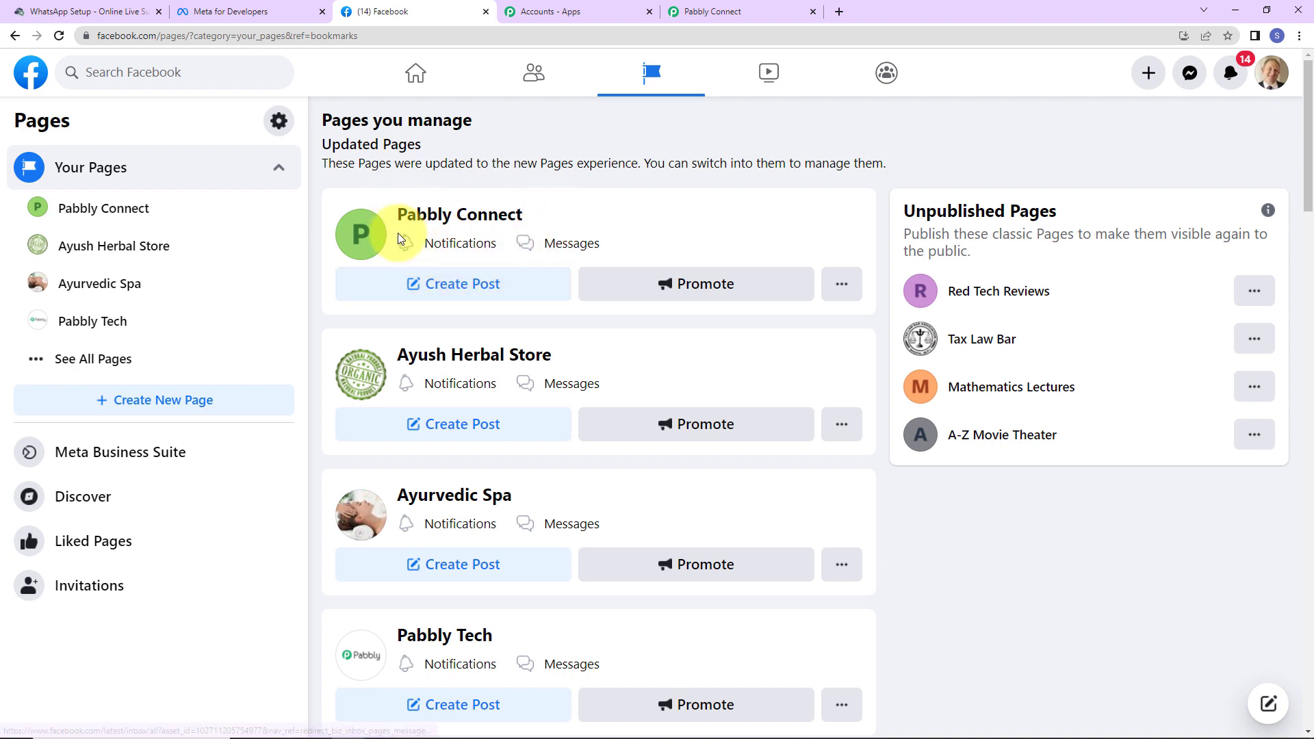
{"action": "left_click", "coordinate": [711, 11]}
Step: Choose Pabbly Connect as the trigger's Page, then save and send a test request
{"action": "left_click", "coordinate": [436, 301]}
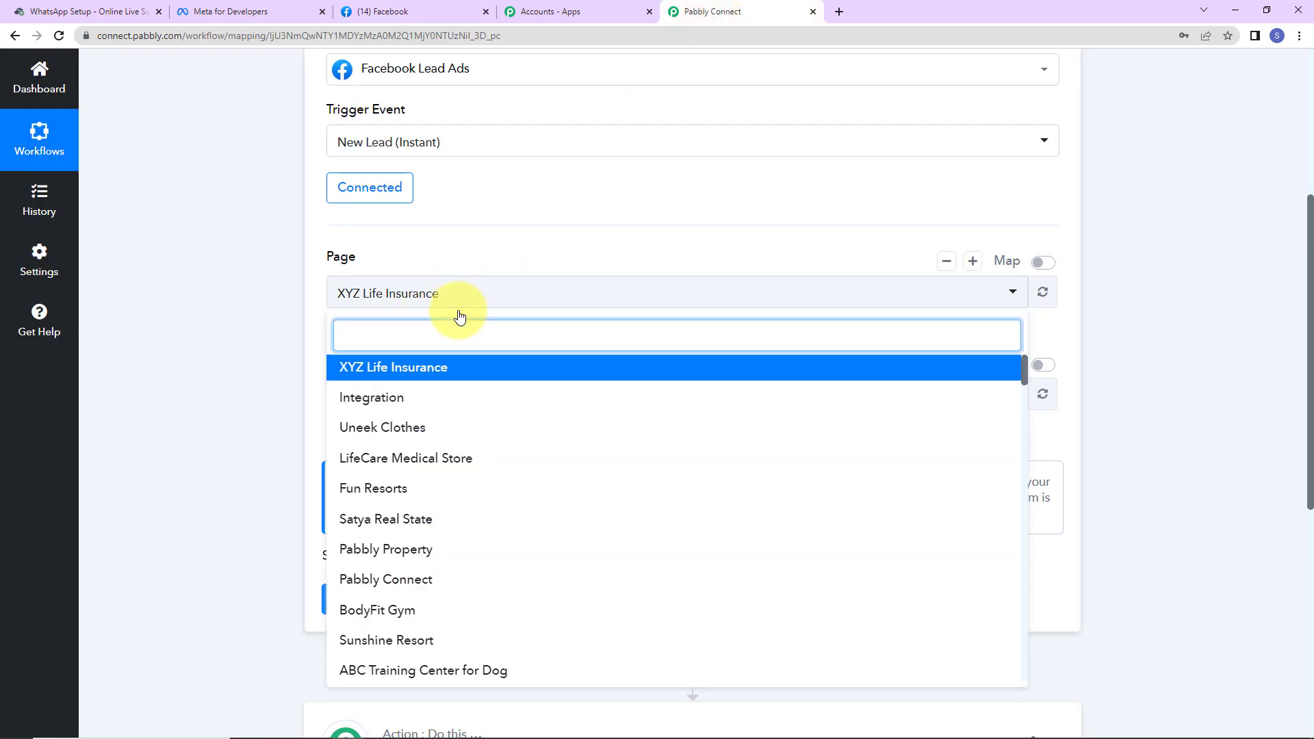
{"action": "type", "text": "pabb"}
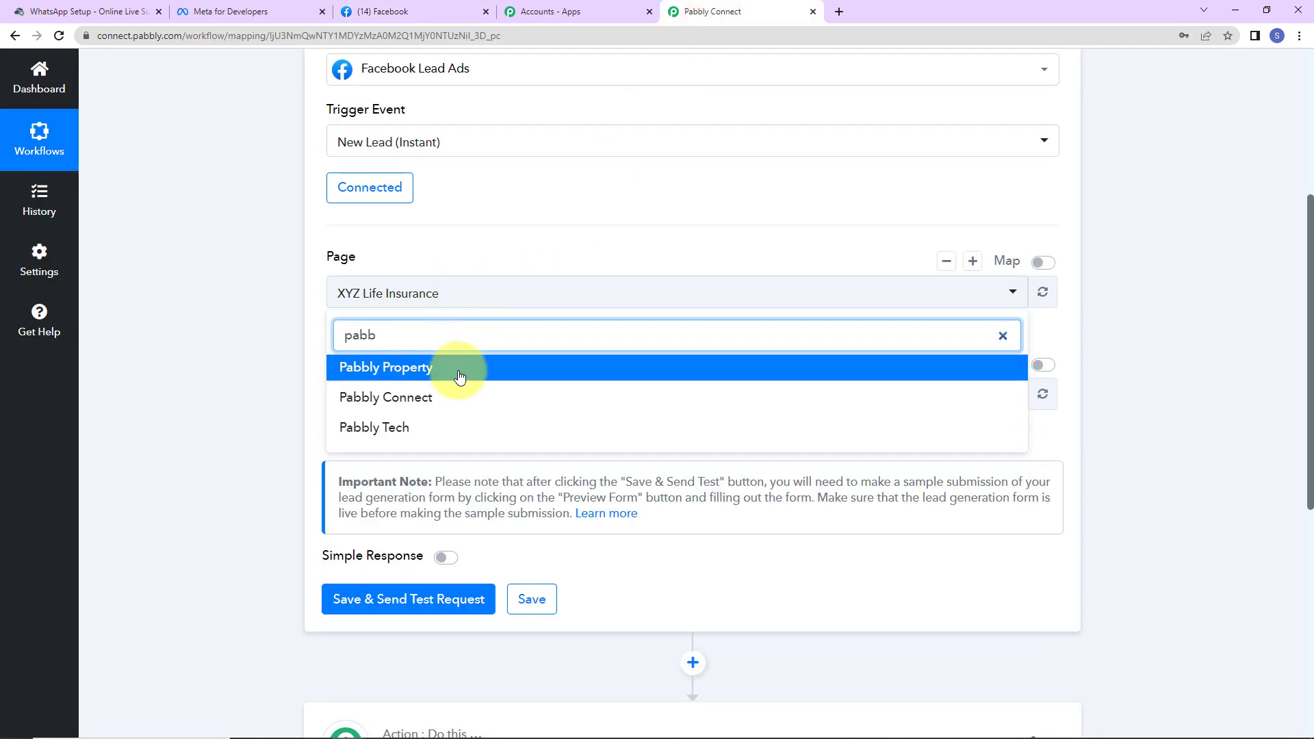
{"action": "left_click", "coordinate": [451, 404]}
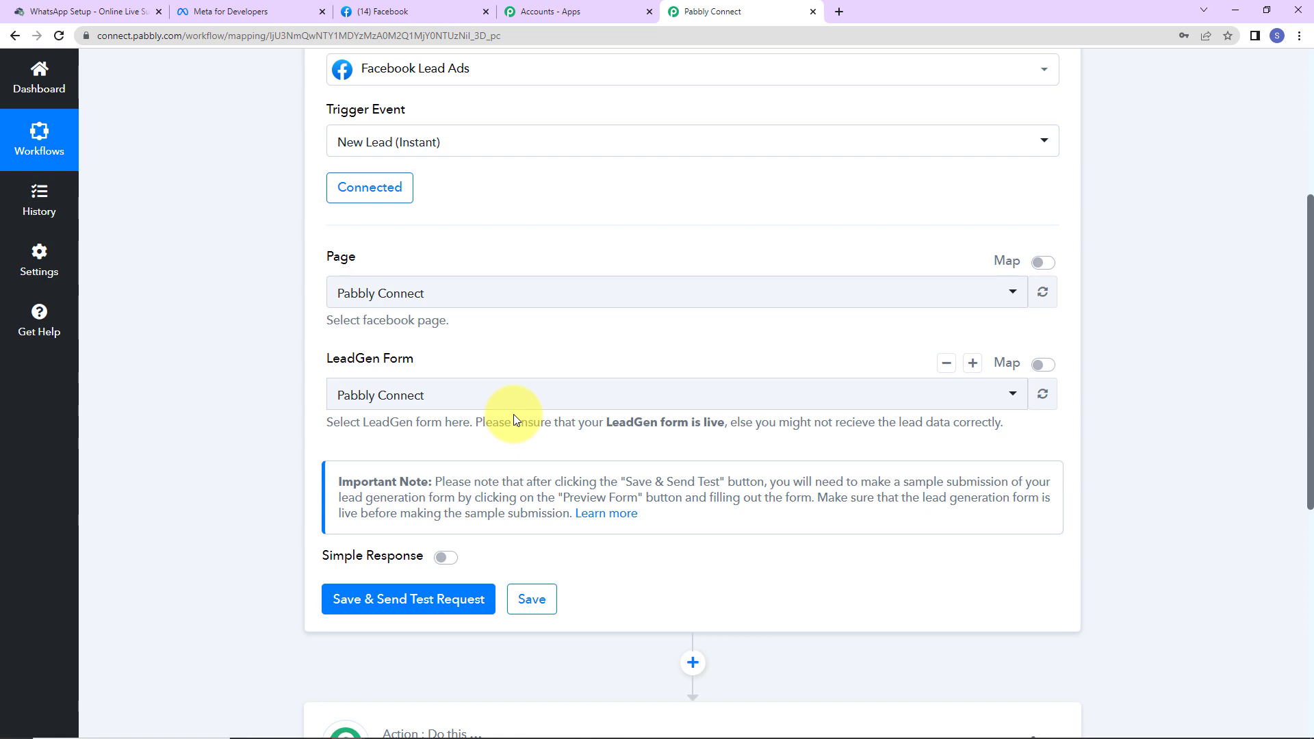
{"action": "scroll", "coordinate": [513, 414], "scroll_direction": "down", "scroll_amount": 3}
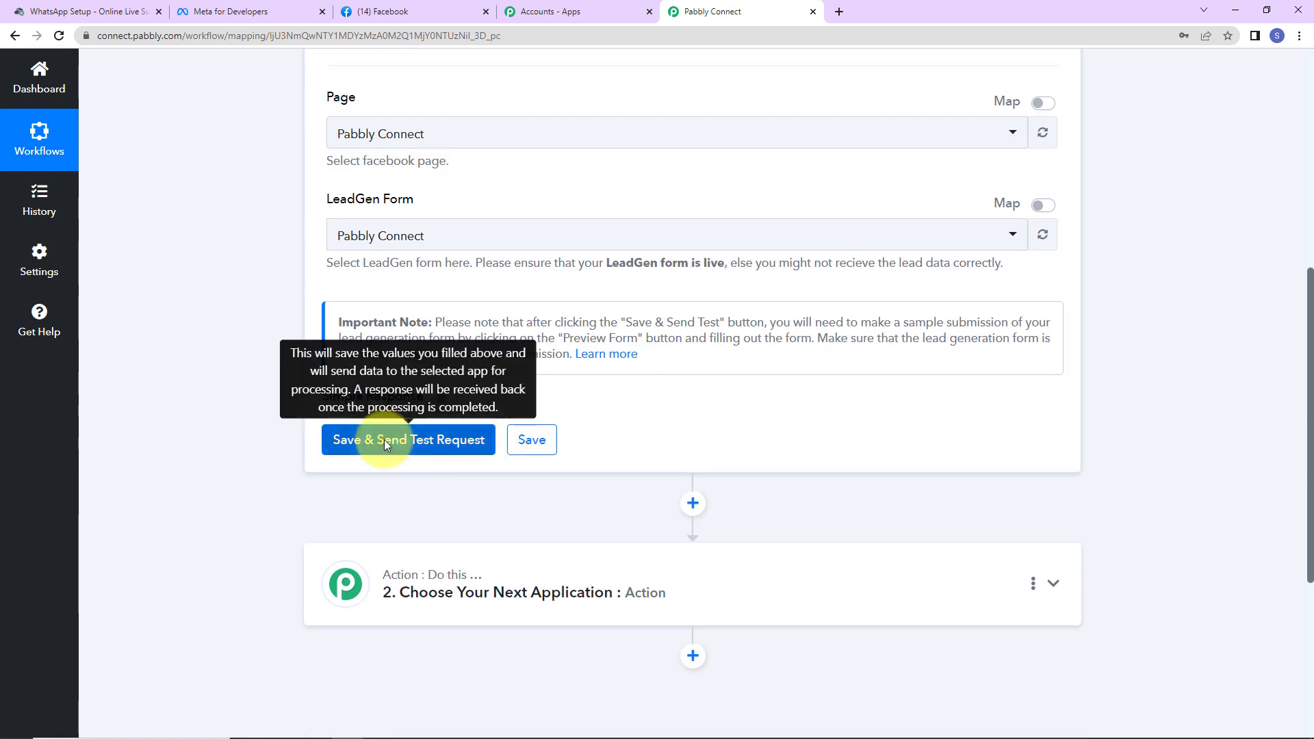
{"action": "left_click", "coordinate": [424, 440]}
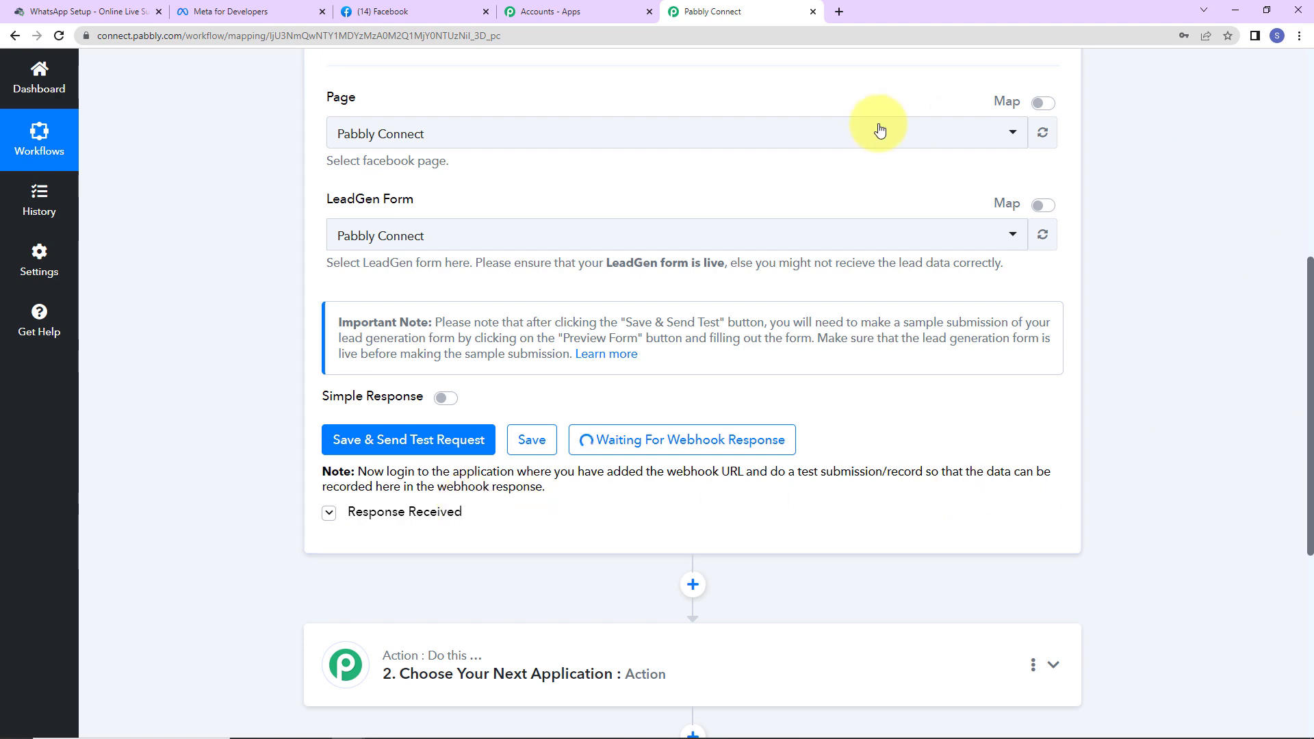
Step: In Meta for Developers, open the Lead Ads Testing Tool from the developer tools list
{"action": "left_click", "coordinate": [232, 12]}
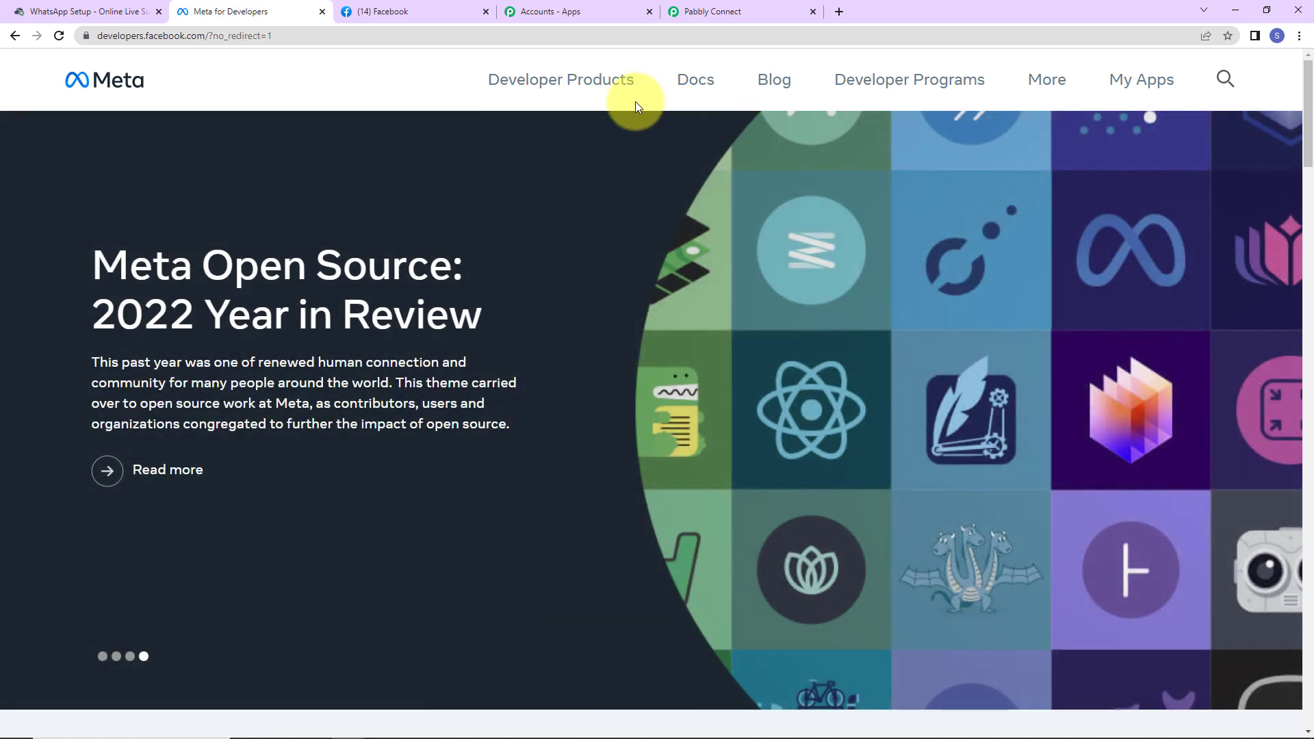
{"action": "left_click", "coordinate": [1140, 80]}
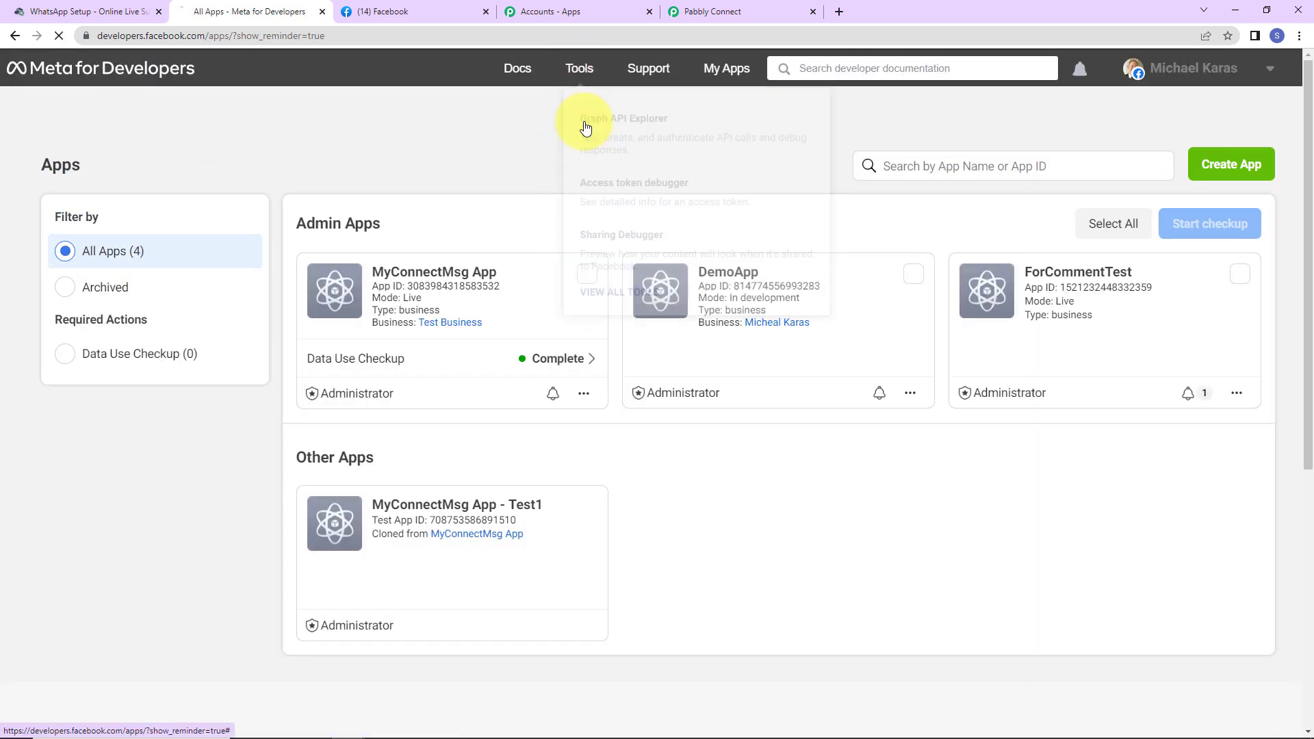
{"action": "left_click", "coordinate": [586, 123]}
{"action": "scroll", "coordinate": [396, 410], "scroll_direction": "down", "scroll_amount": 3}
{"action": "scroll", "coordinate": [404, 490], "scroll_direction": "down", "scroll_amount": 1}
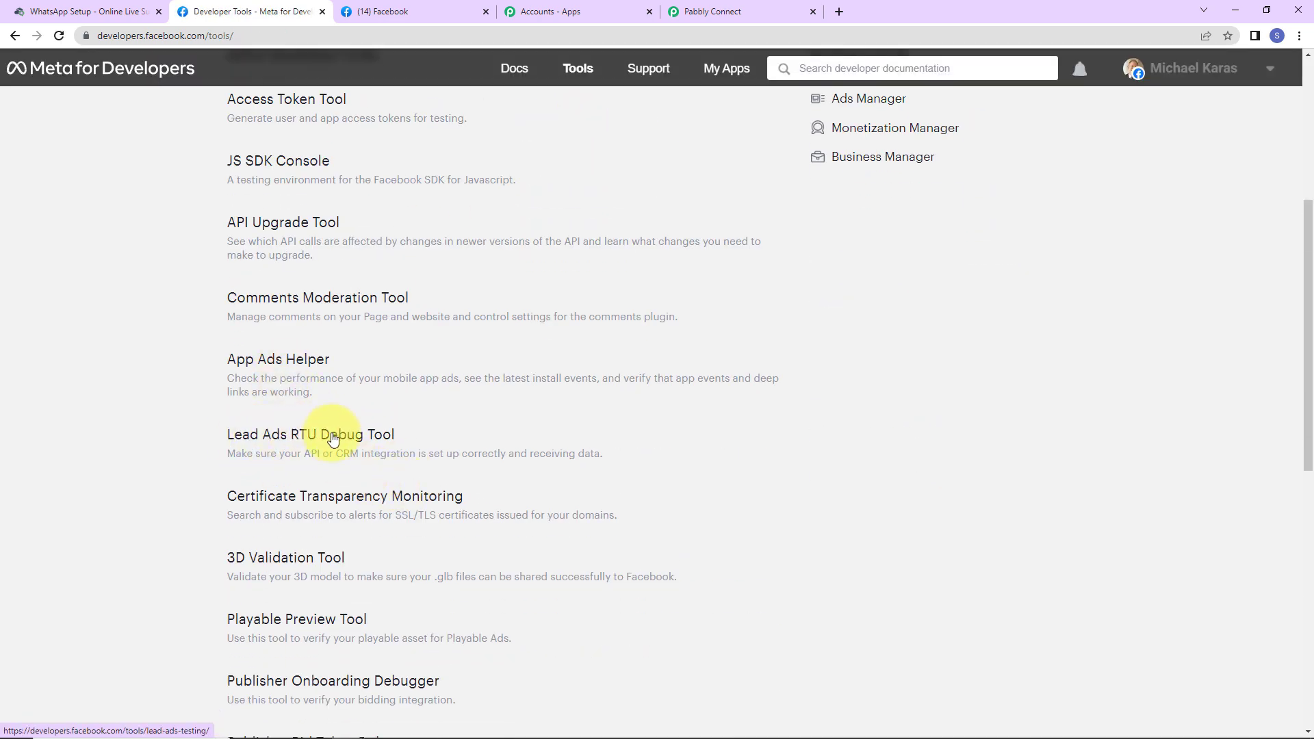
{"action": "left_click", "coordinate": [361, 436]}
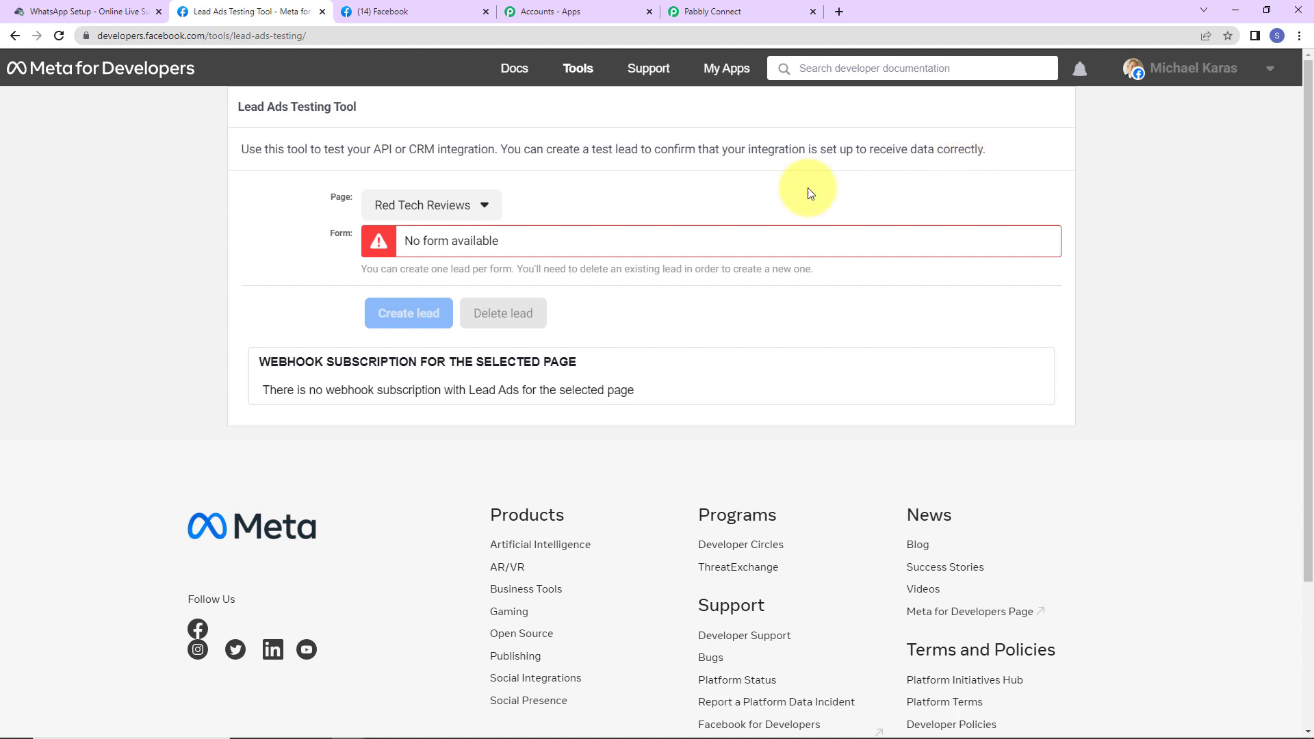
Step: Select the Pabbly Connect page in the testing tool and start creating a test lead
{"action": "left_click", "coordinate": [486, 206]}
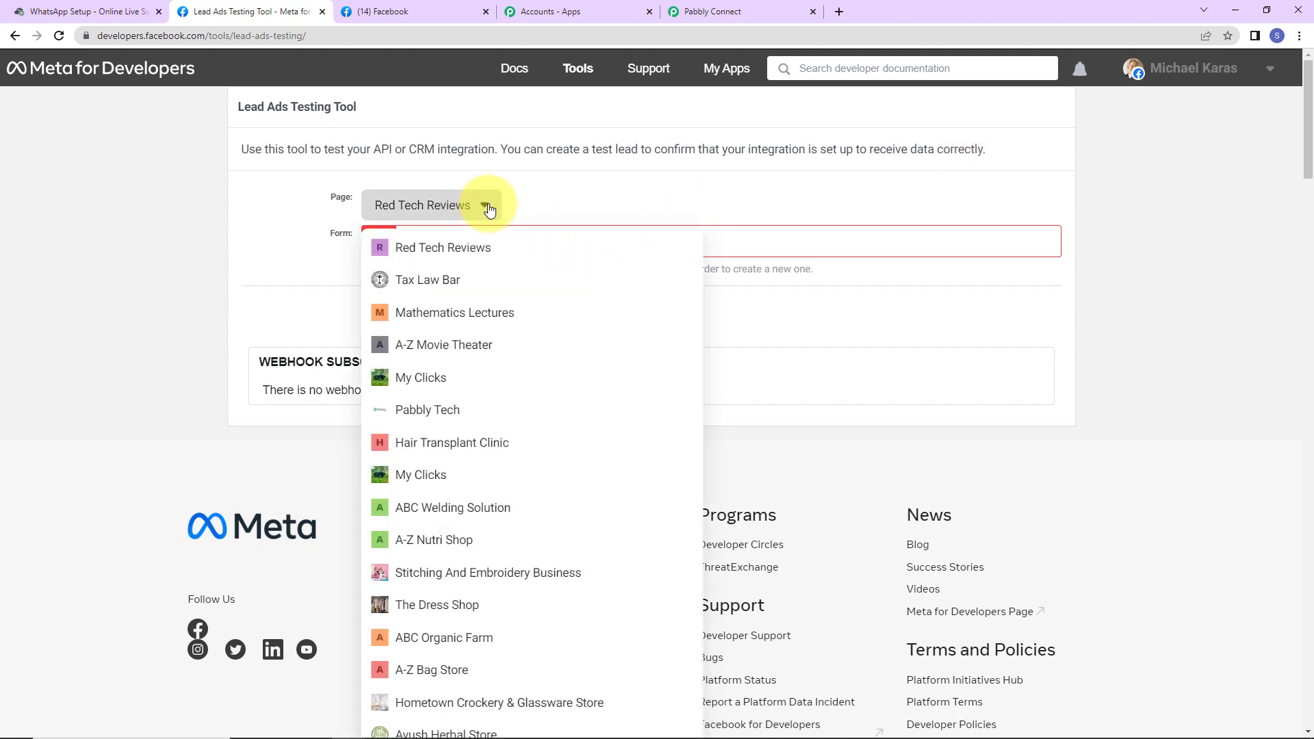
{"action": "key", "text": "ctrl+f"}
{"action": "type", "text": "pab"}
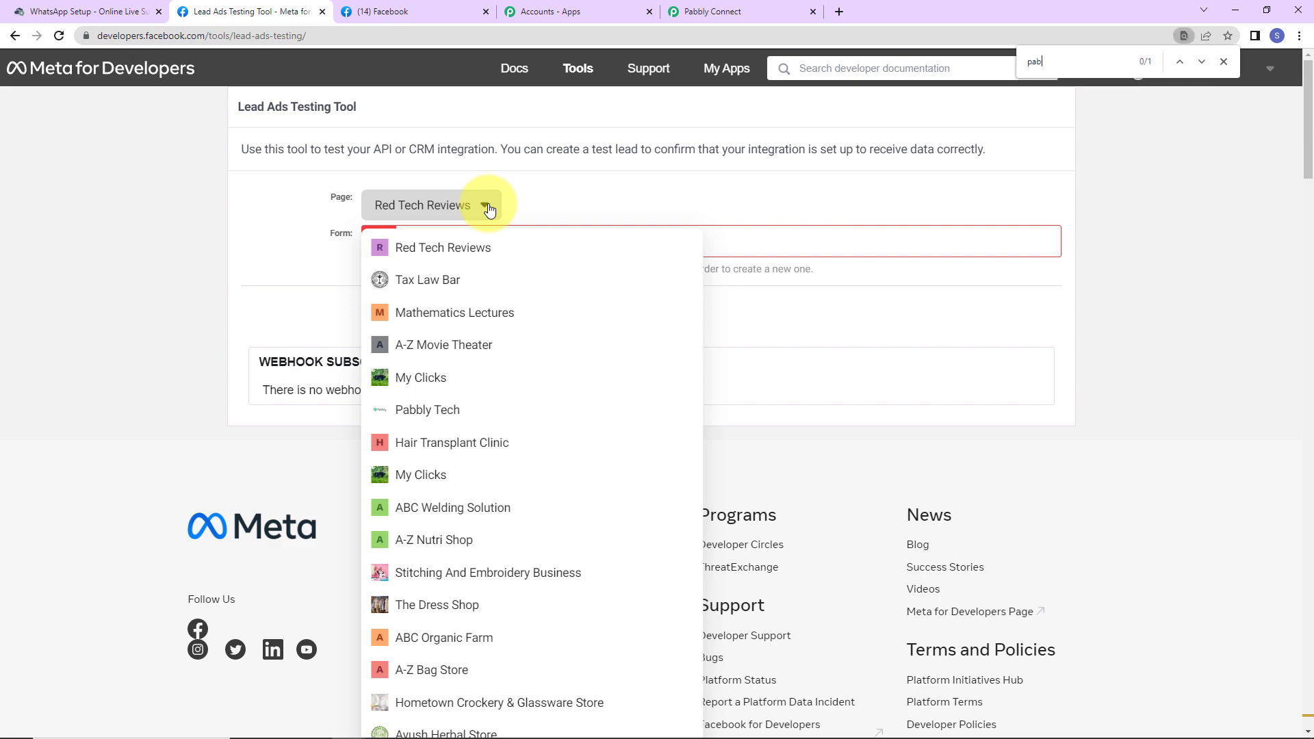
{"action": "type", "text": "bly c"}
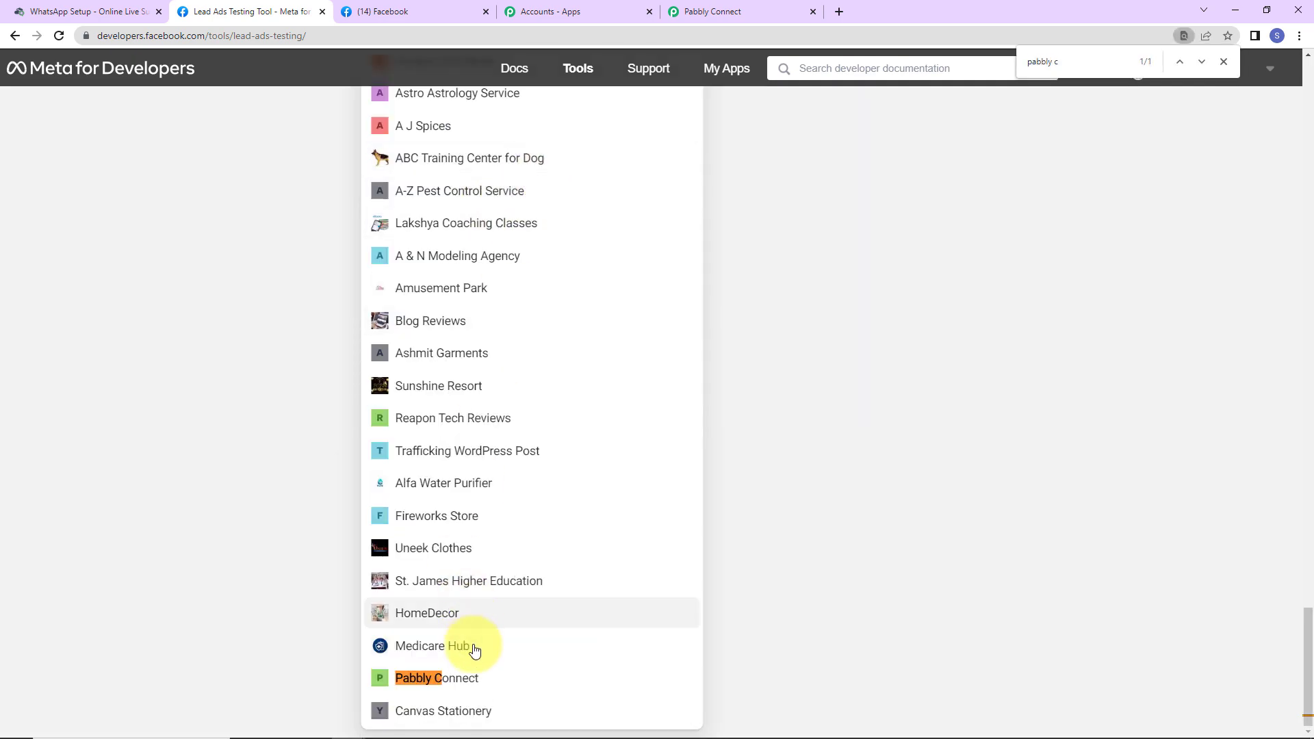
{"action": "left_click", "coordinate": [467, 676]}
{"action": "scroll", "coordinate": [536, 486], "scroll_direction": "up", "scroll_amount": 3}
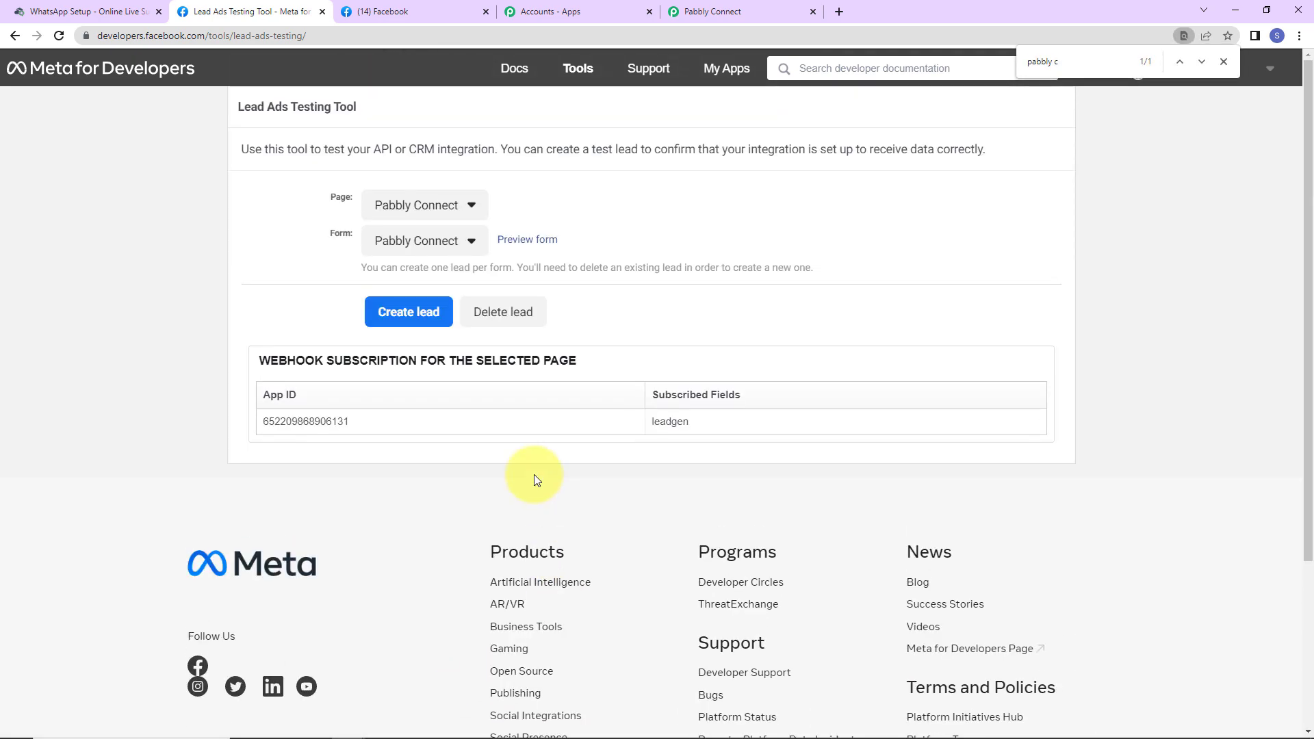
{"action": "left_click", "coordinate": [509, 312]}
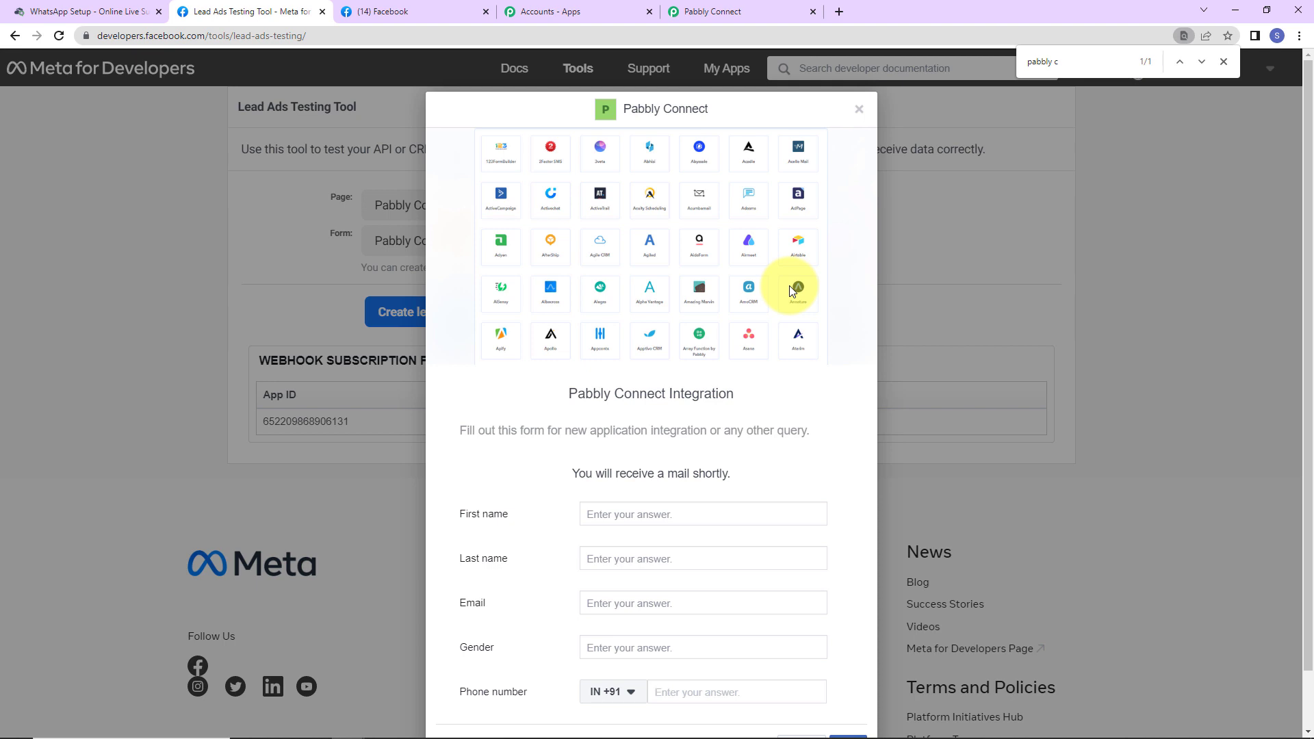
Step: Fill in the lead's dummy first name, last name and e-mail, and set gender to Male
{"action": "left_click", "coordinate": [608, 510]}
{"action": "type", "text": "Dummy"}
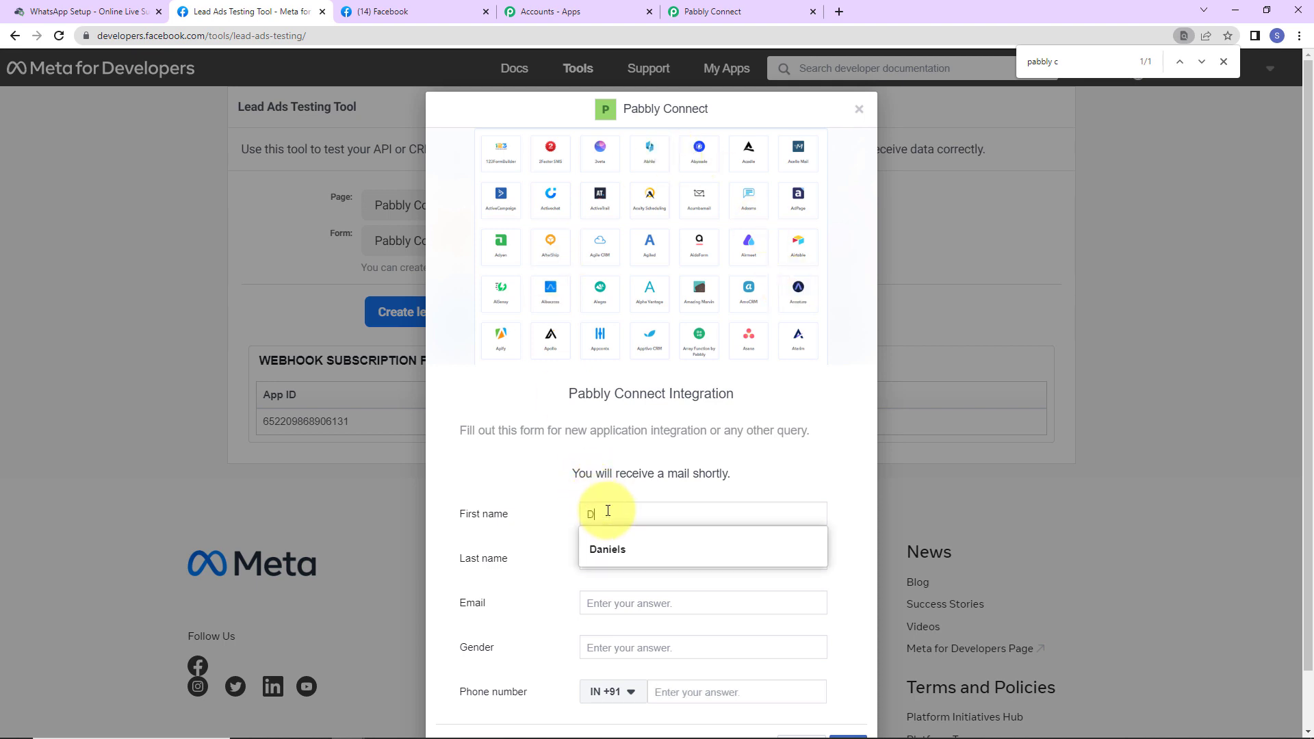
{"action": "key", "text": "Tab"}
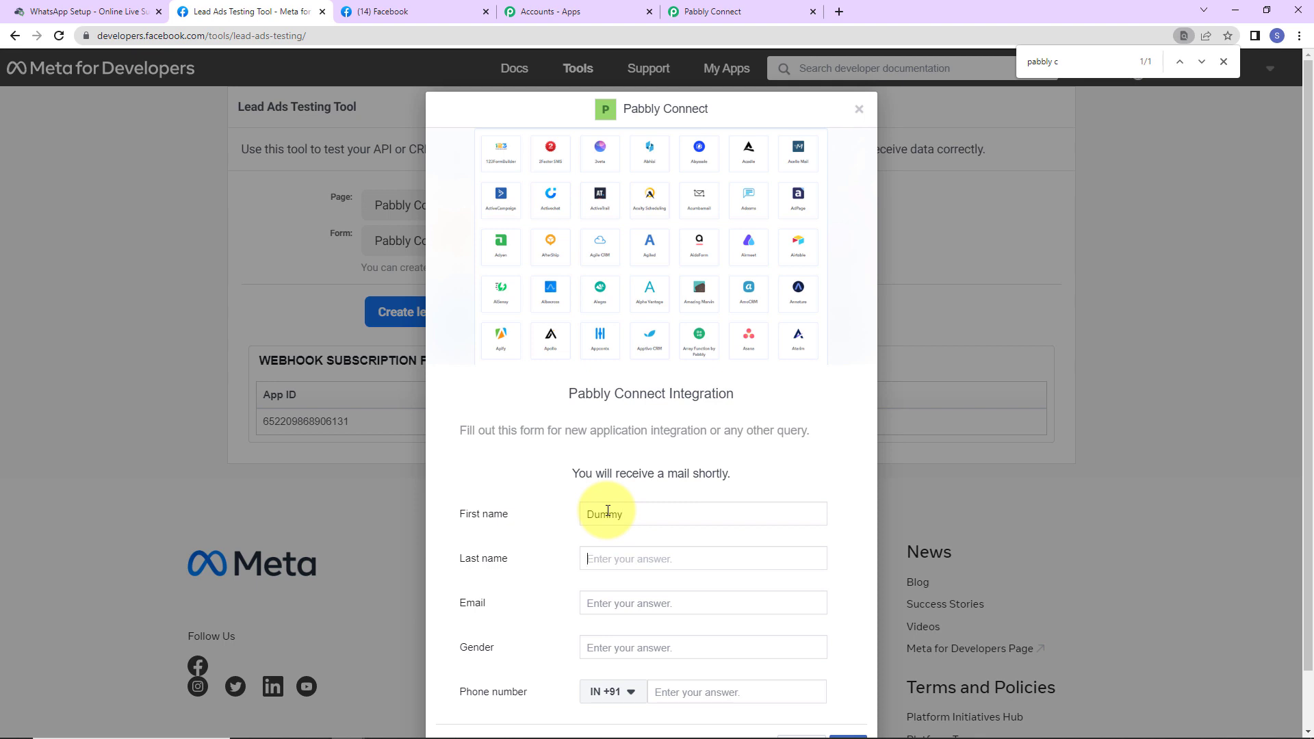
{"action": "type", "text": "User123"}
{"action": "key", "text": "Tab"}
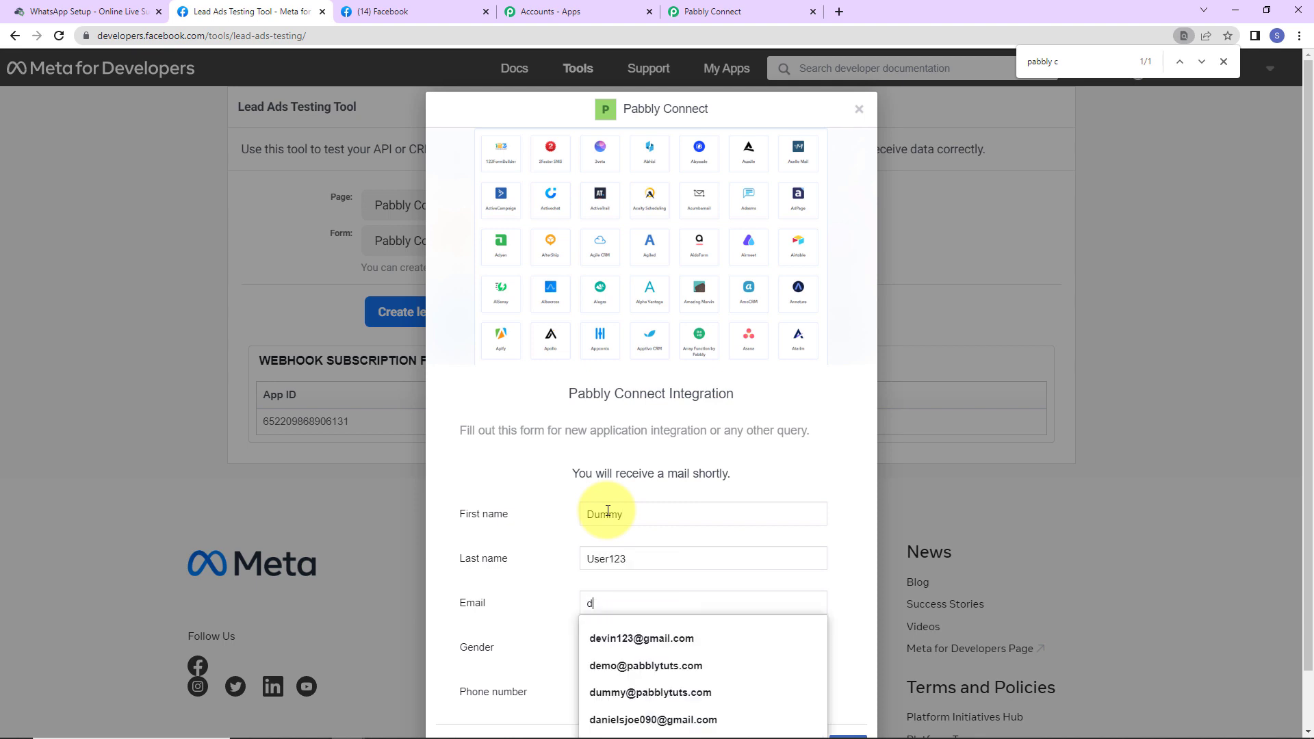
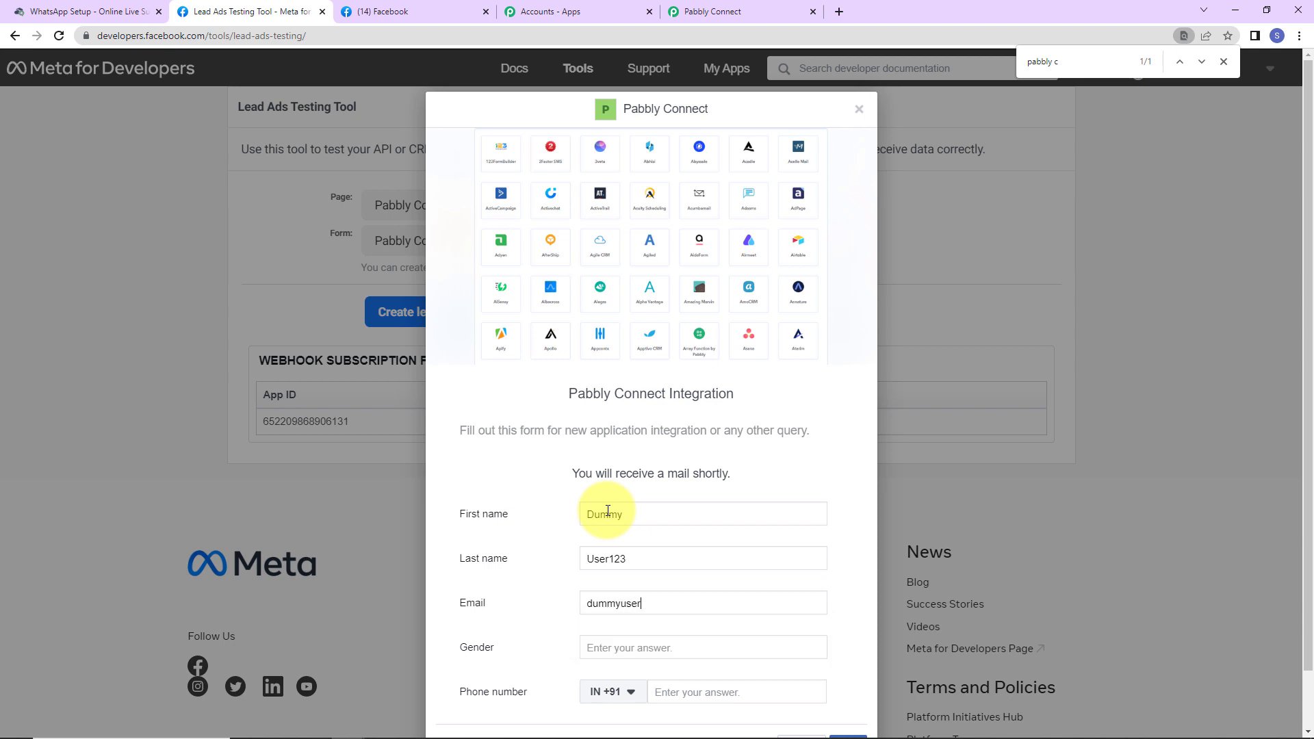
{"action": "left_click", "coordinate": [670, 652]}
{"action": "type", "text": "Male"}
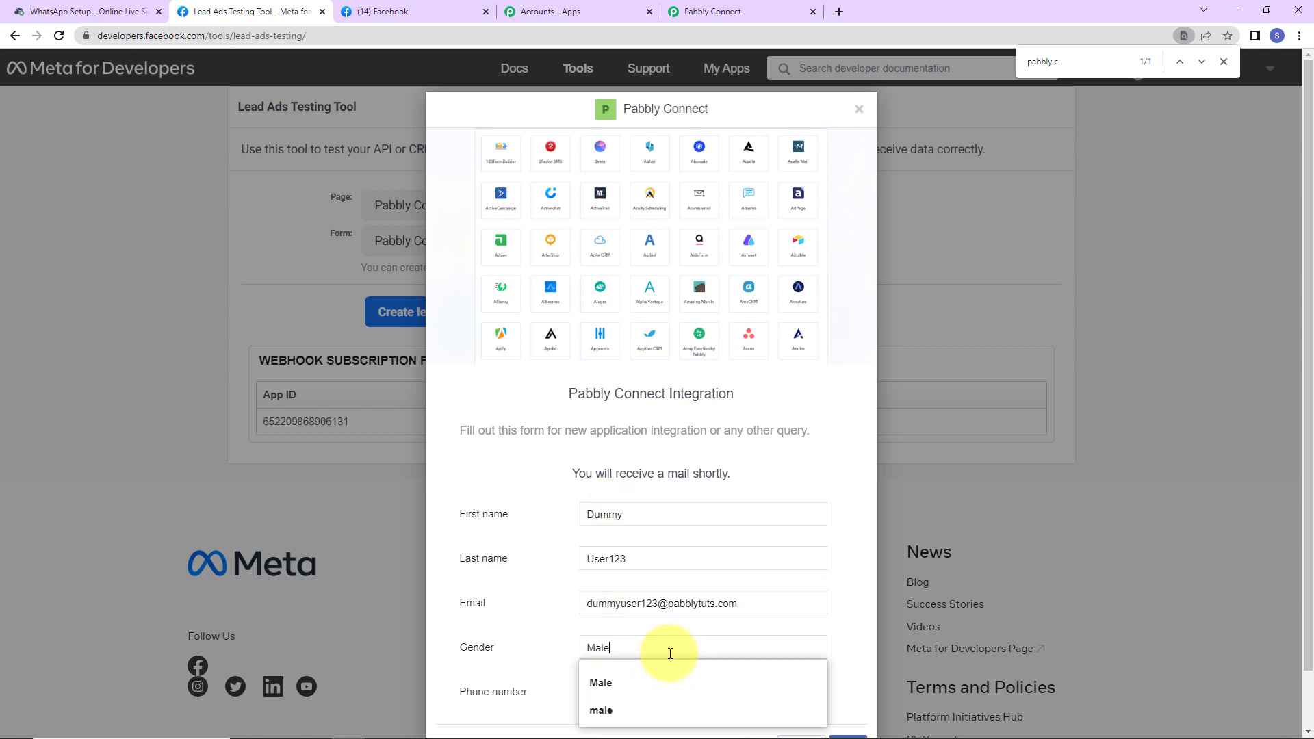
{"action": "key", "text": "Down"}
{"action": "key", "text": "Return"}
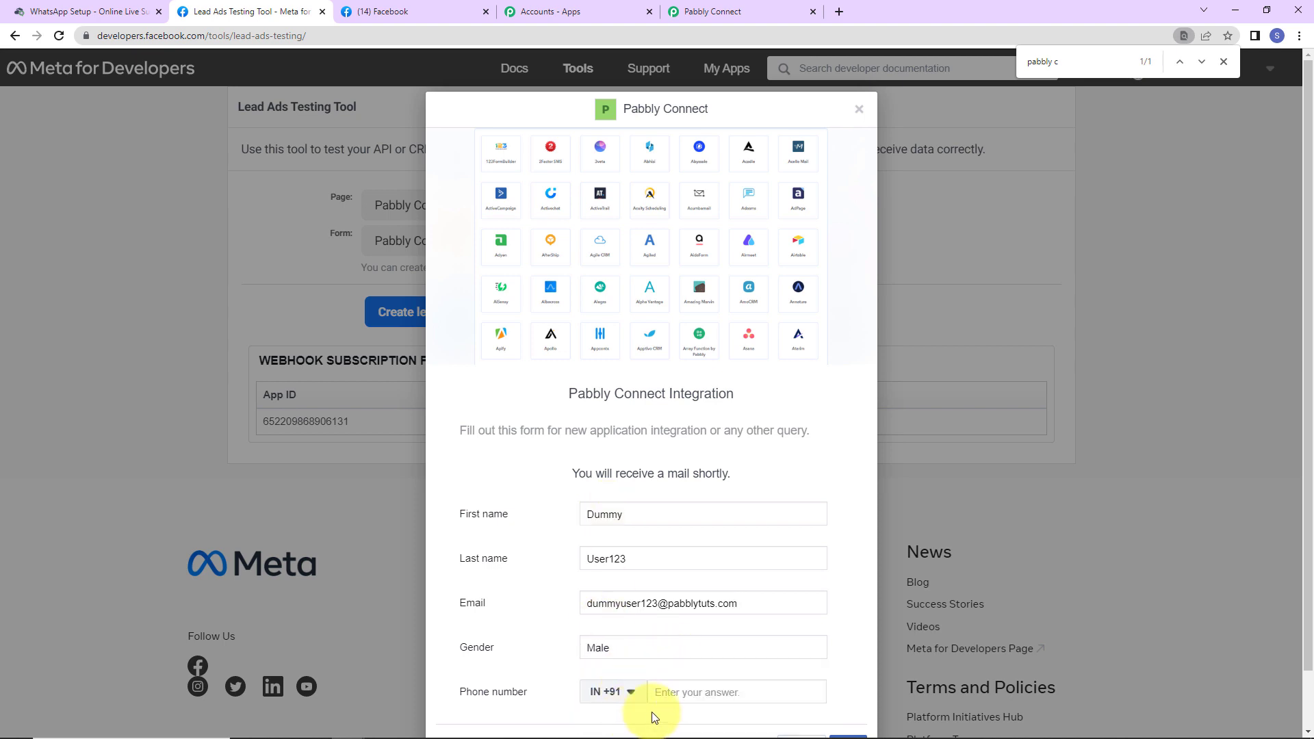
Step: Enter the lead's phone number, continue past terms, and submit the test lead
{"action": "left_click", "coordinate": [709, 687]}
{"action": "type", "text": "910"}
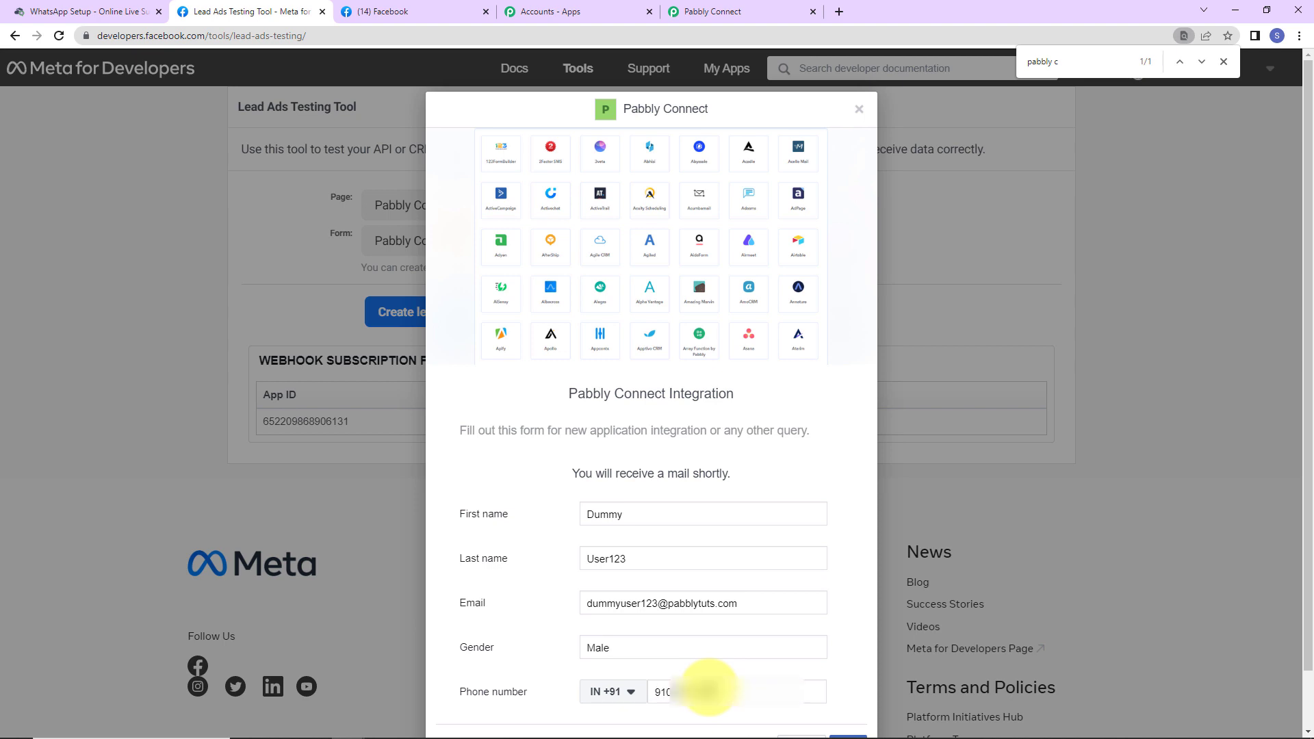
{"action": "scroll", "coordinate": [728, 622], "scroll_direction": "down", "scroll_amount": 1}
{"action": "left_click", "coordinate": [847, 683]}
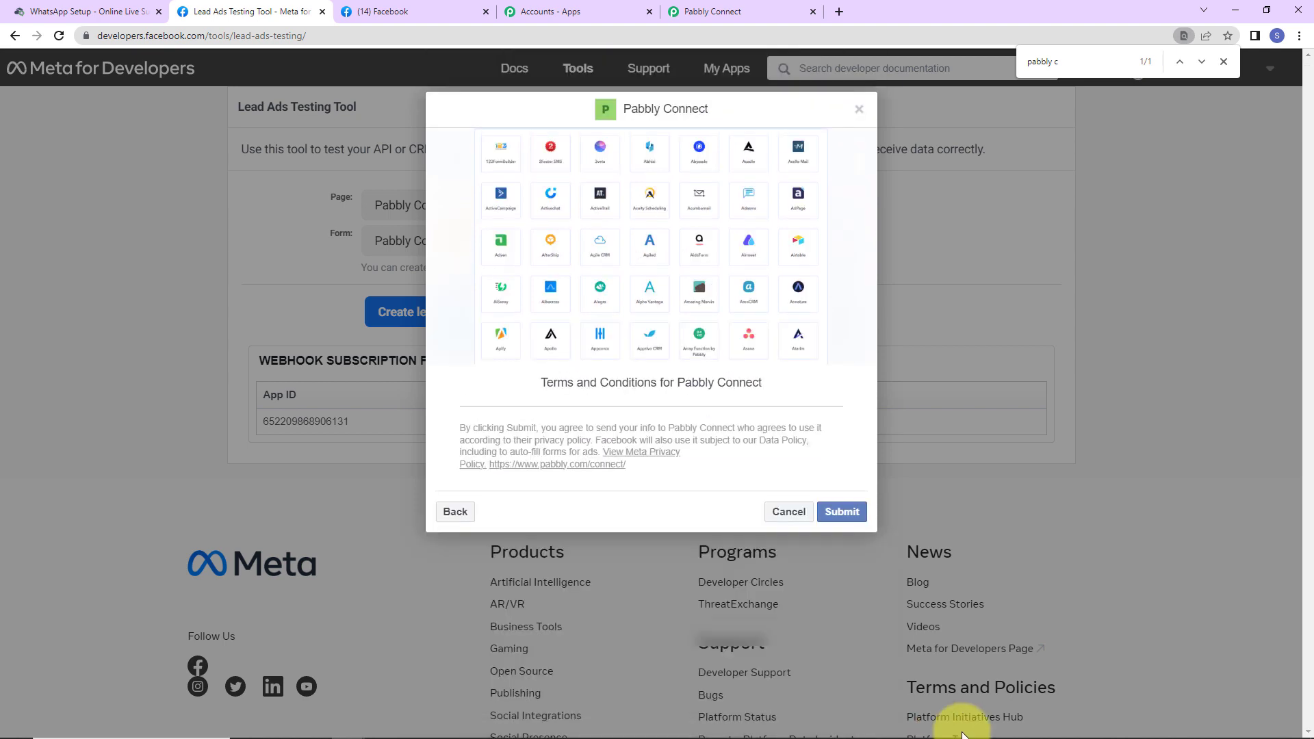
{"action": "left_click", "coordinate": [851, 520]}
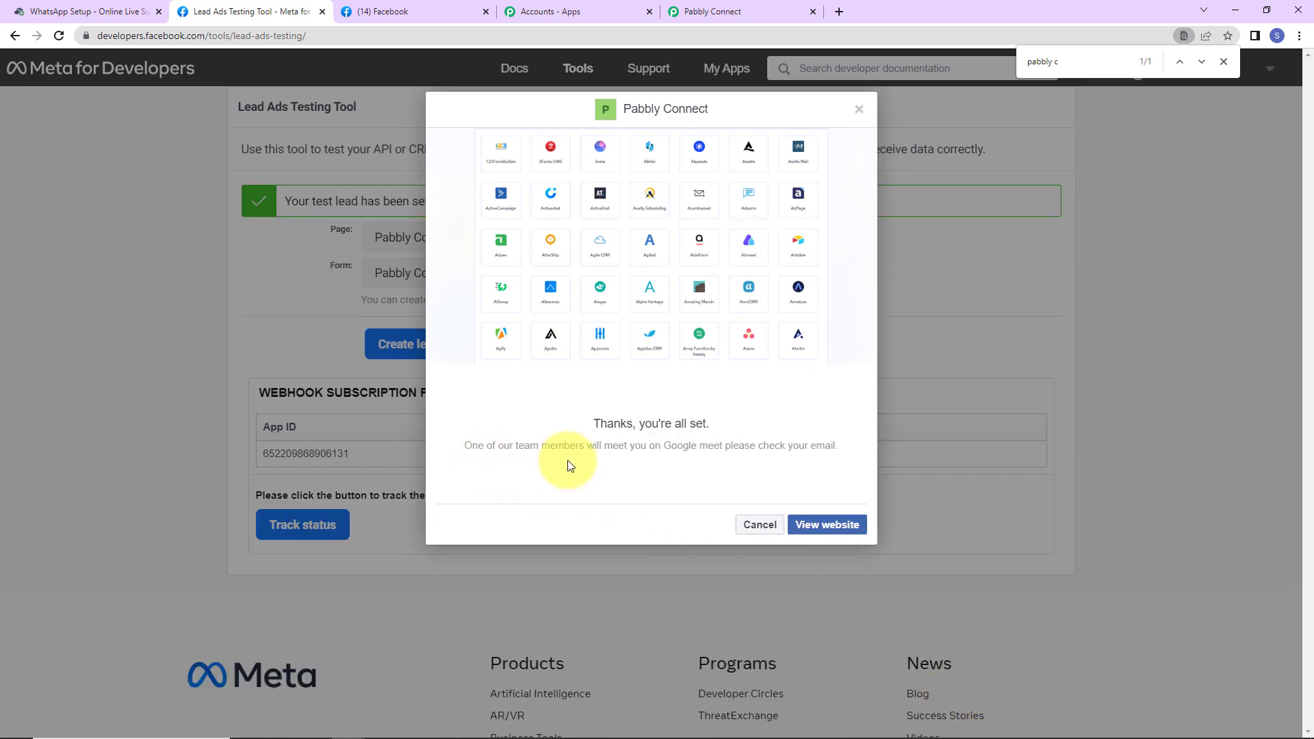
Step: Back in Pabbly Connect, review the test lead's name, email, gender and phone in the response
{"action": "left_click", "coordinate": [718, 11]}
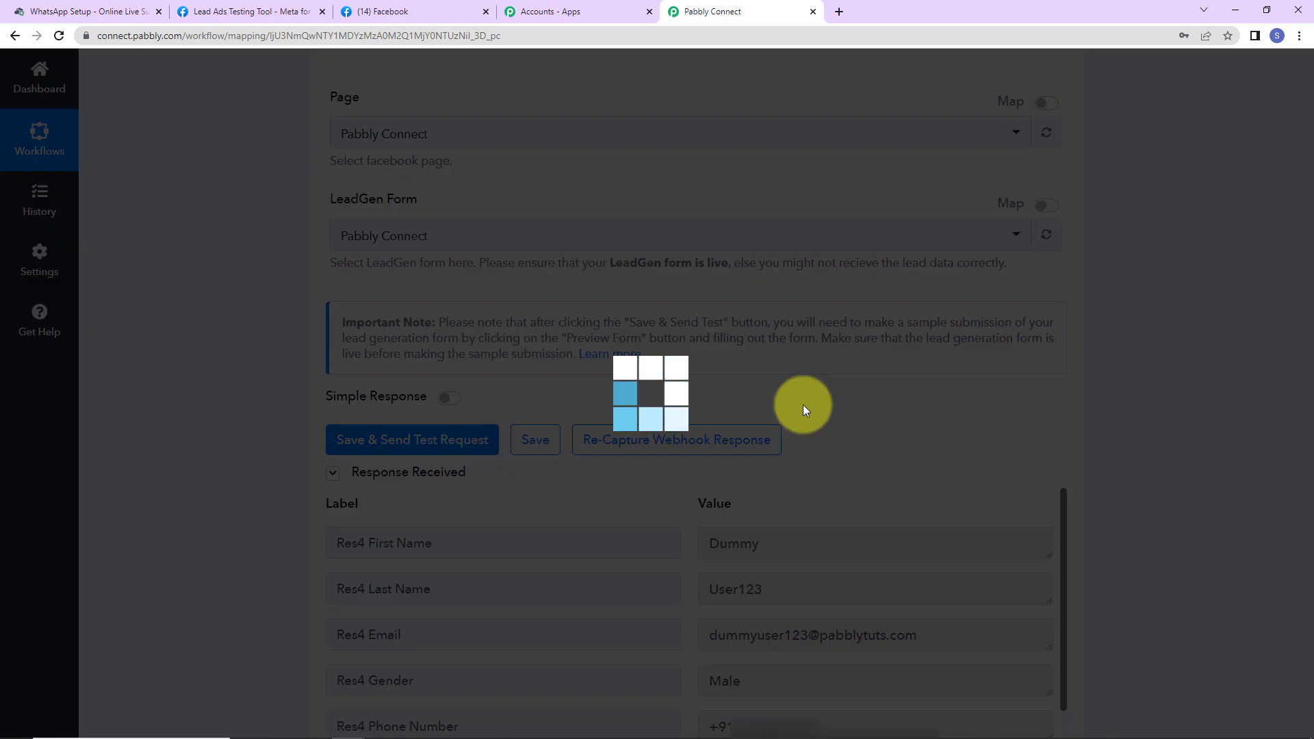
{"action": "scroll", "coordinate": [920, 483], "scroll_direction": "down", "scroll_amount": 2}
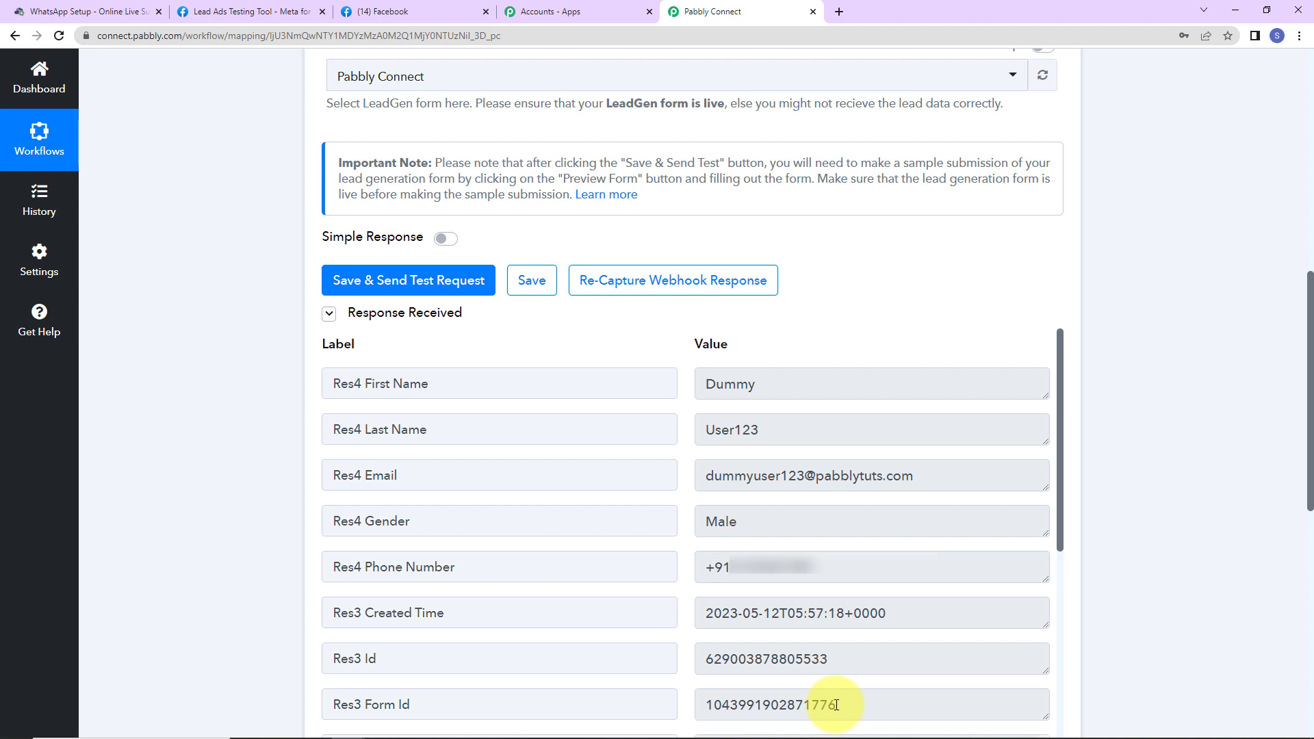
{"action": "scroll", "coordinate": [517, 270], "scroll_direction": "down", "scroll_amount": 10}
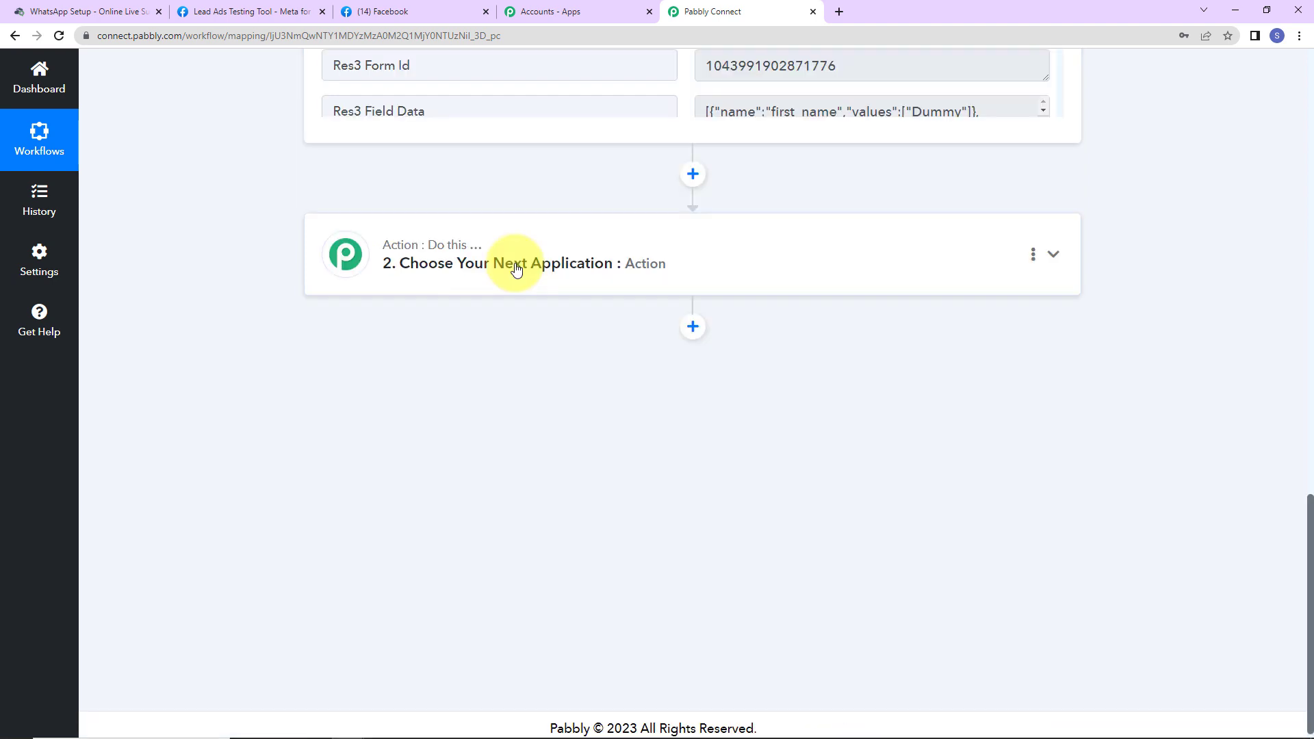
Step: Set the action to WhatsApp by Online Live Support's Send Text Message and open its connection
{"action": "left_click", "coordinate": [517, 271]}
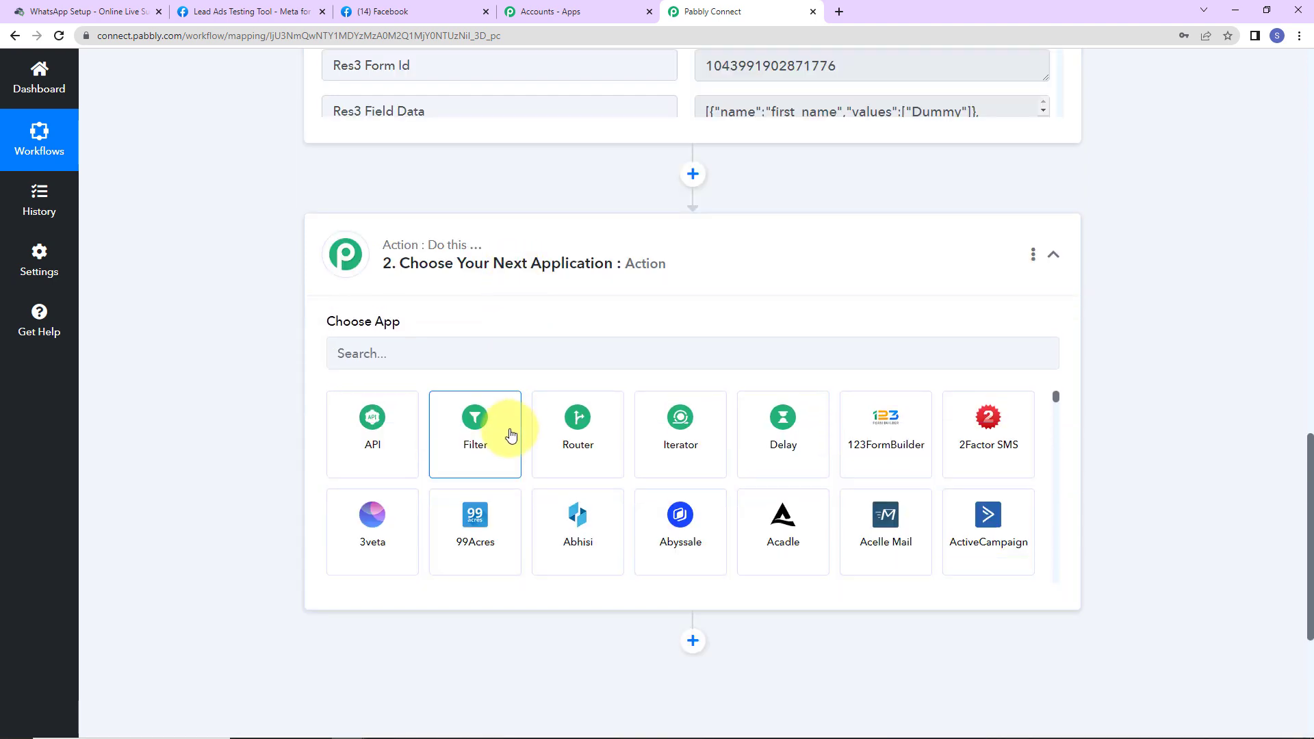
{"action": "left_click", "coordinate": [470, 357]}
{"action": "type", "text": "online"}
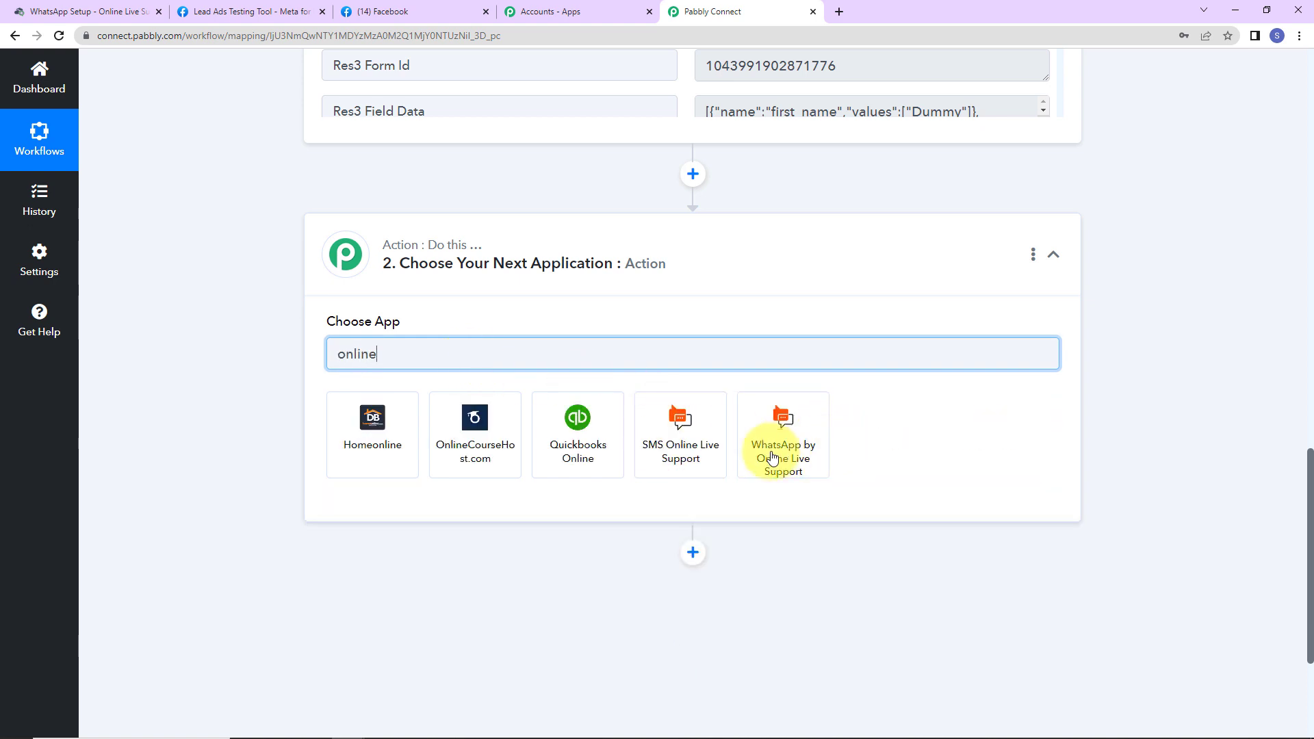
{"action": "left_click", "coordinate": [780, 437]}
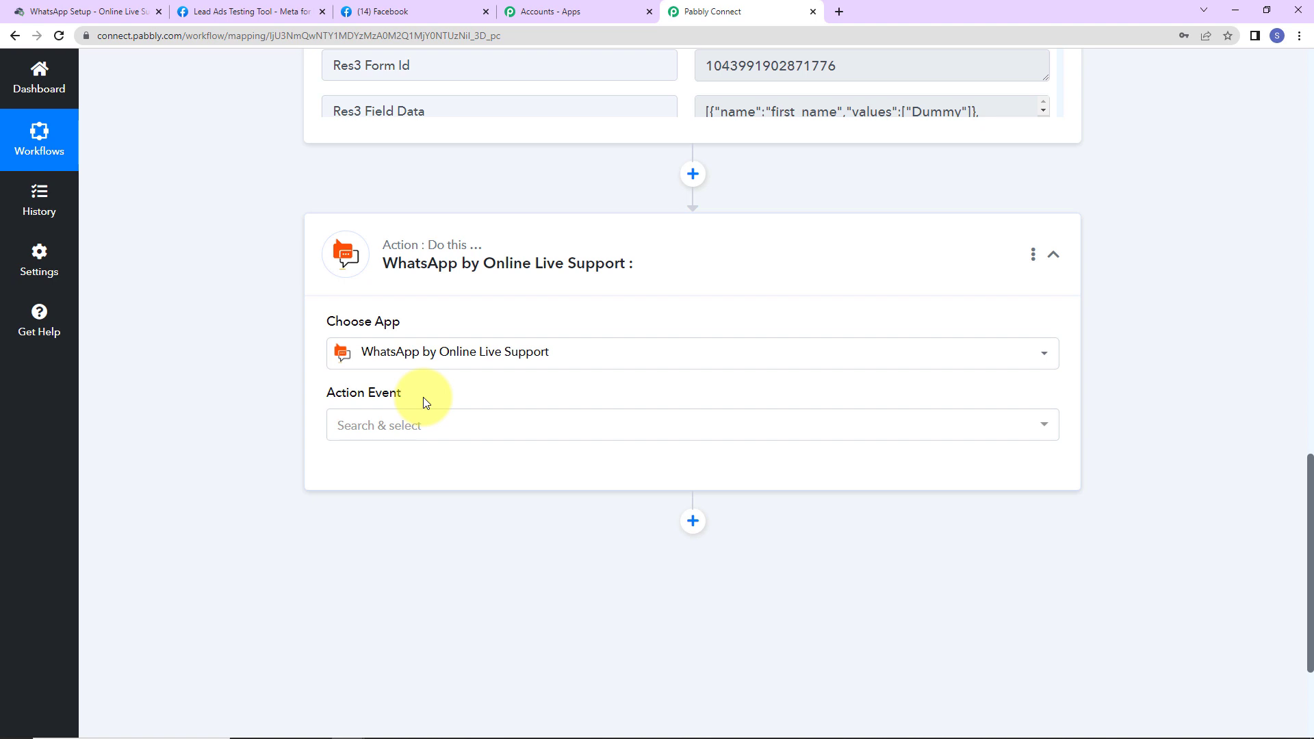
{"action": "left_click", "coordinate": [390, 431]}
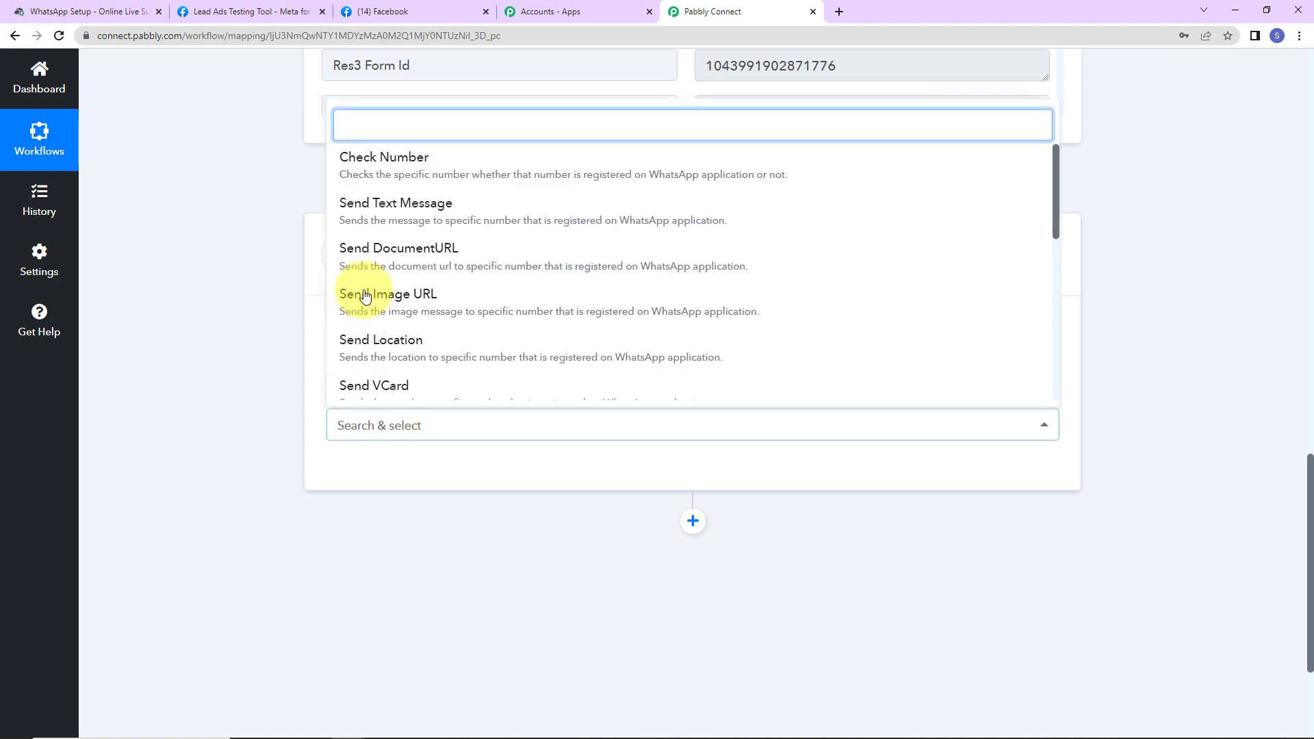
{"action": "left_click", "coordinate": [446, 212]}
{"action": "left_click", "coordinate": [396, 487]}
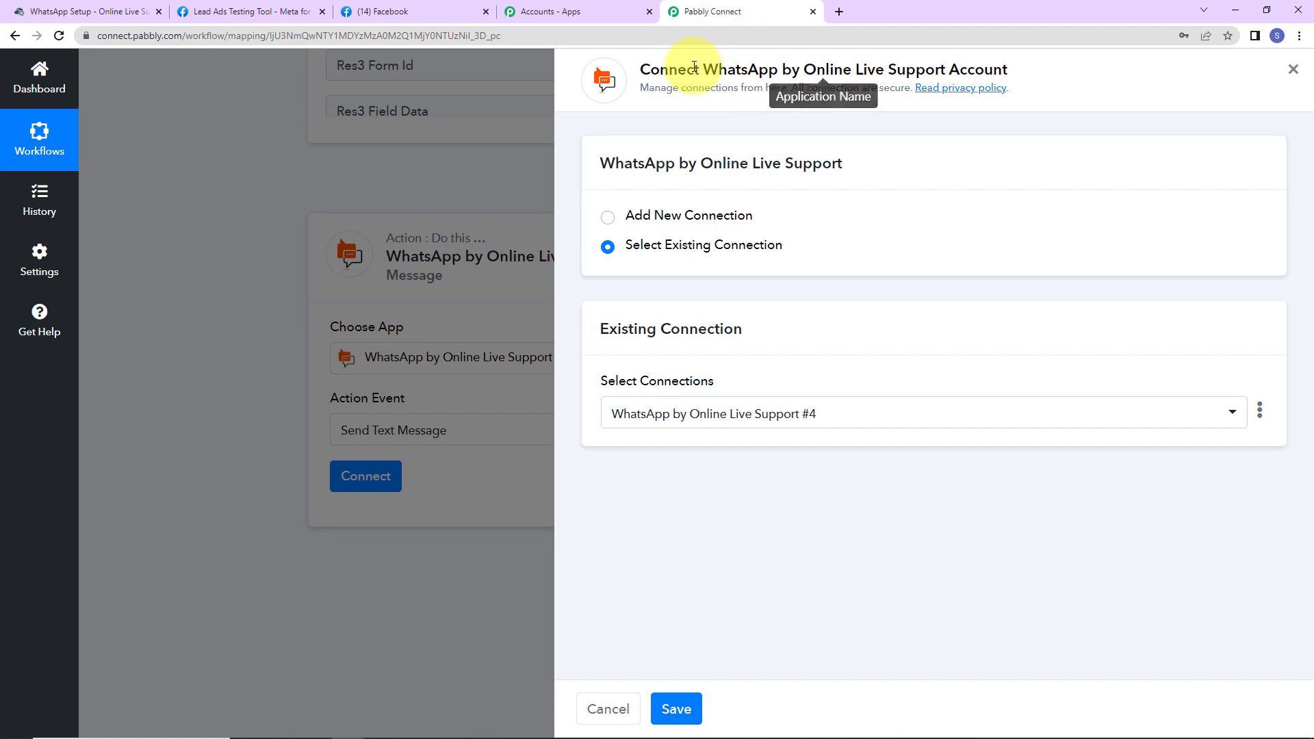
Step: Choose Add New Connection in the WhatsApp by Online Live Support panel to begin connection #5
{"action": "left_click_drag", "start_coordinate": [701, 69], "coordinate": [1040, 75]}
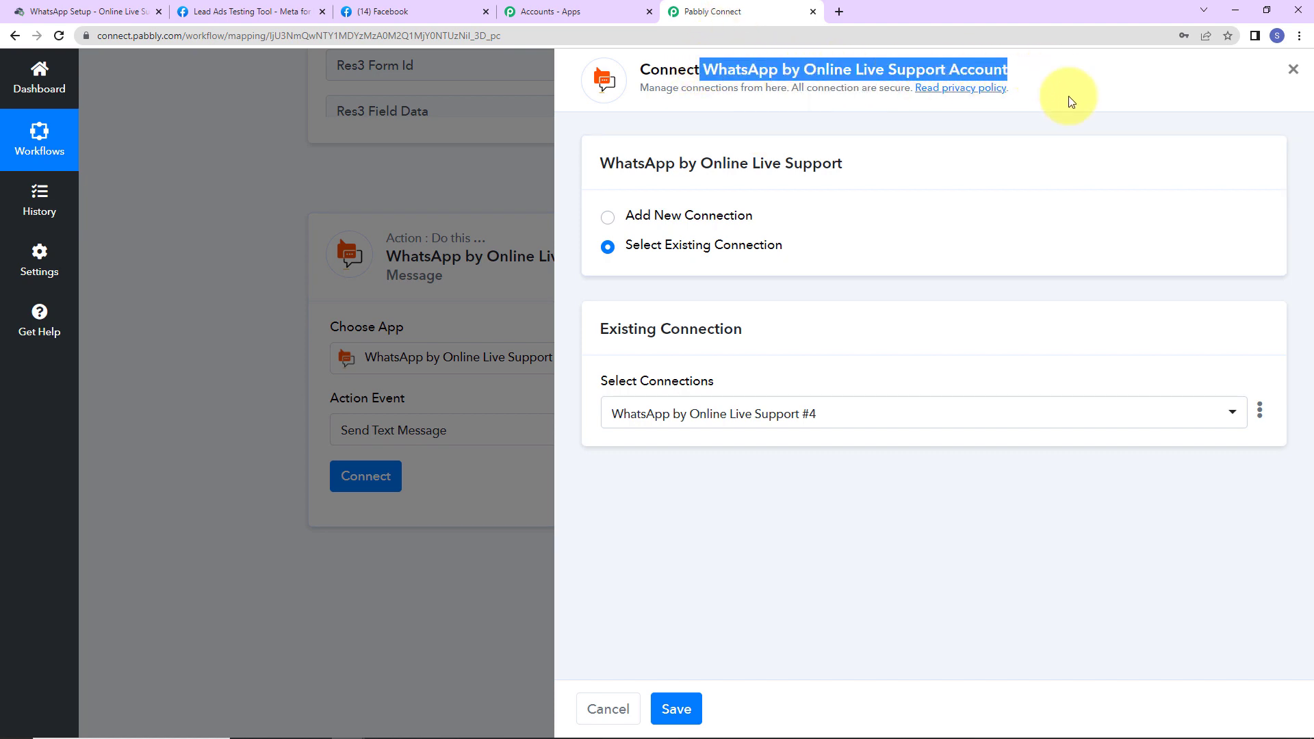
{"action": "left_click", "coordinate": [608, 217]}
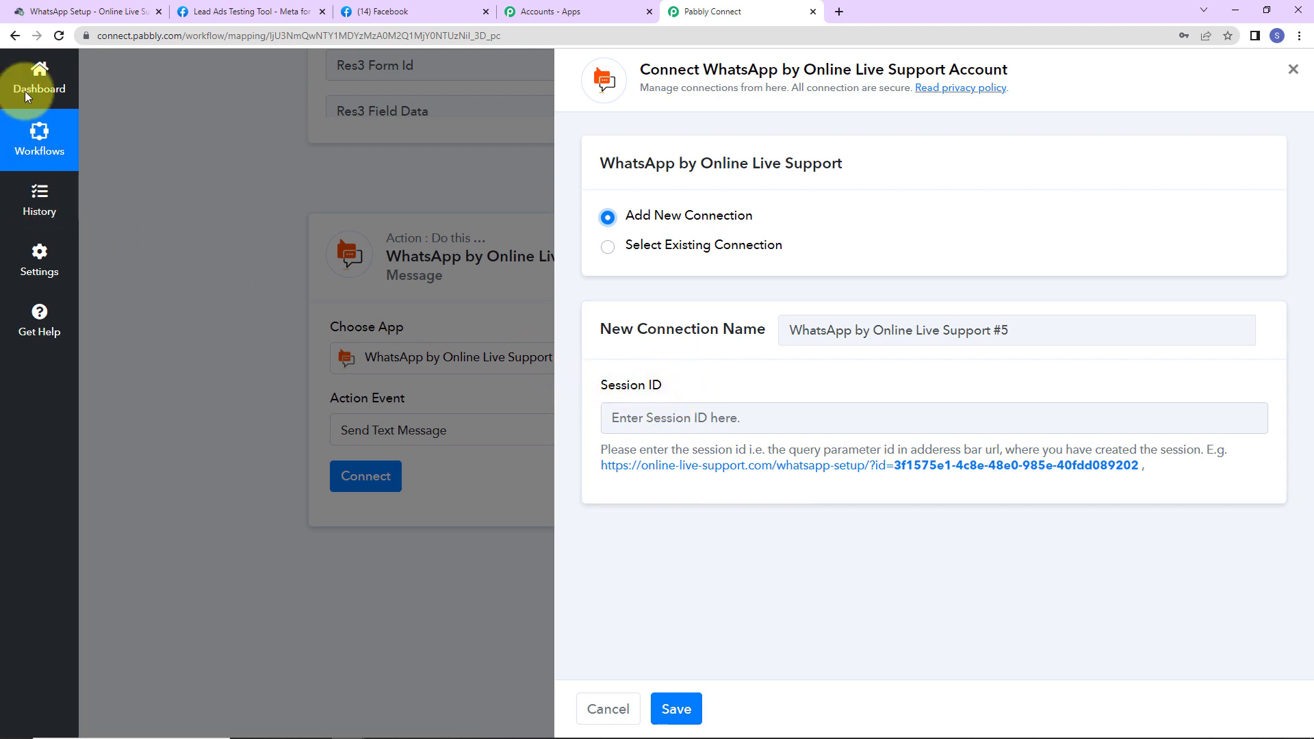
Step: Create a new WhatsApp session in Online Live Support and copy its session ID from the address bar
{"action": "left_click", "coordinate": [80, 14]}
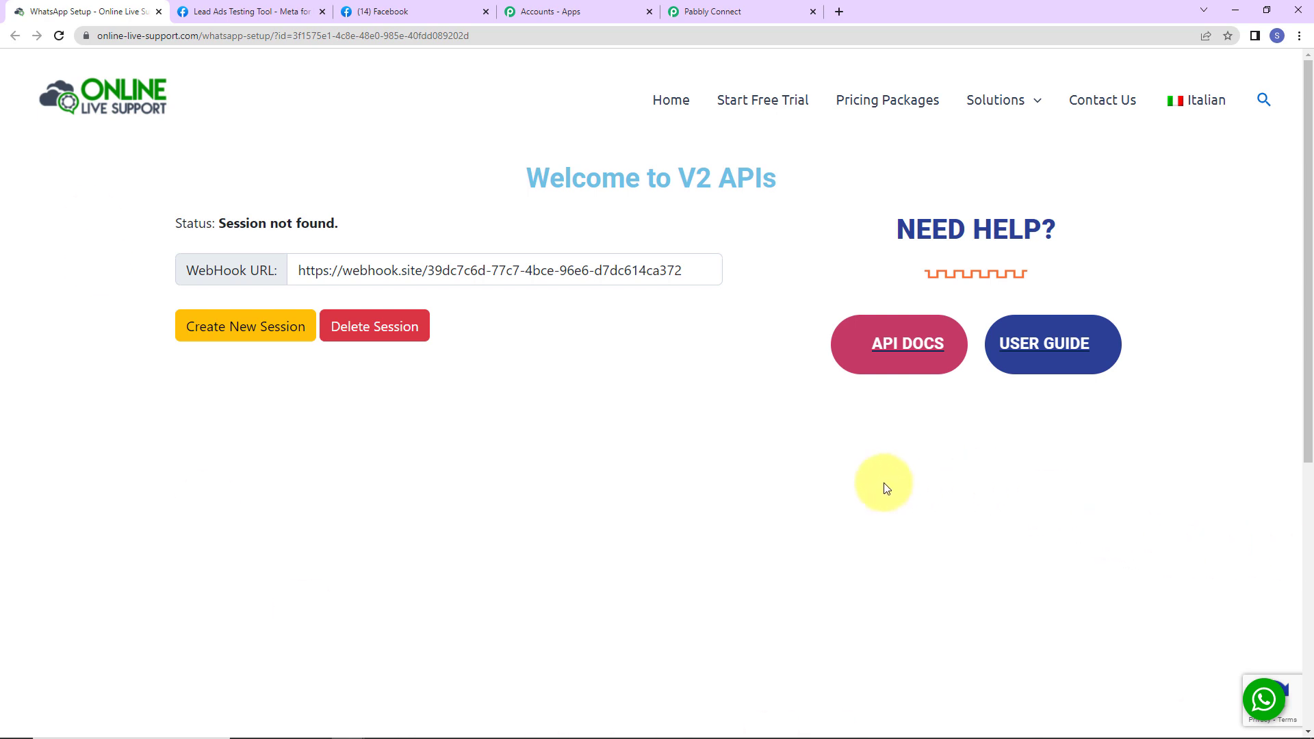
{"action": "left_click", "coordinate": [259, 341]}
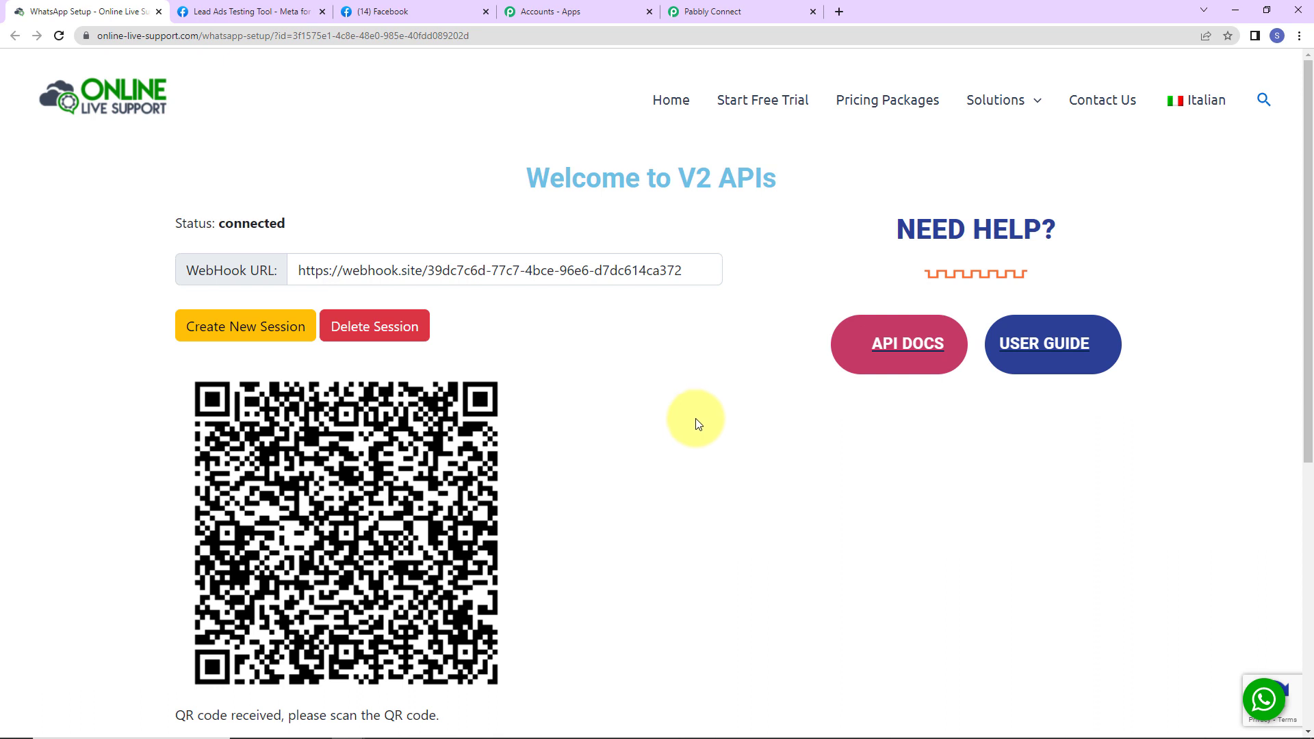
{"action": "double_click", "coordinate": [314, 37]}
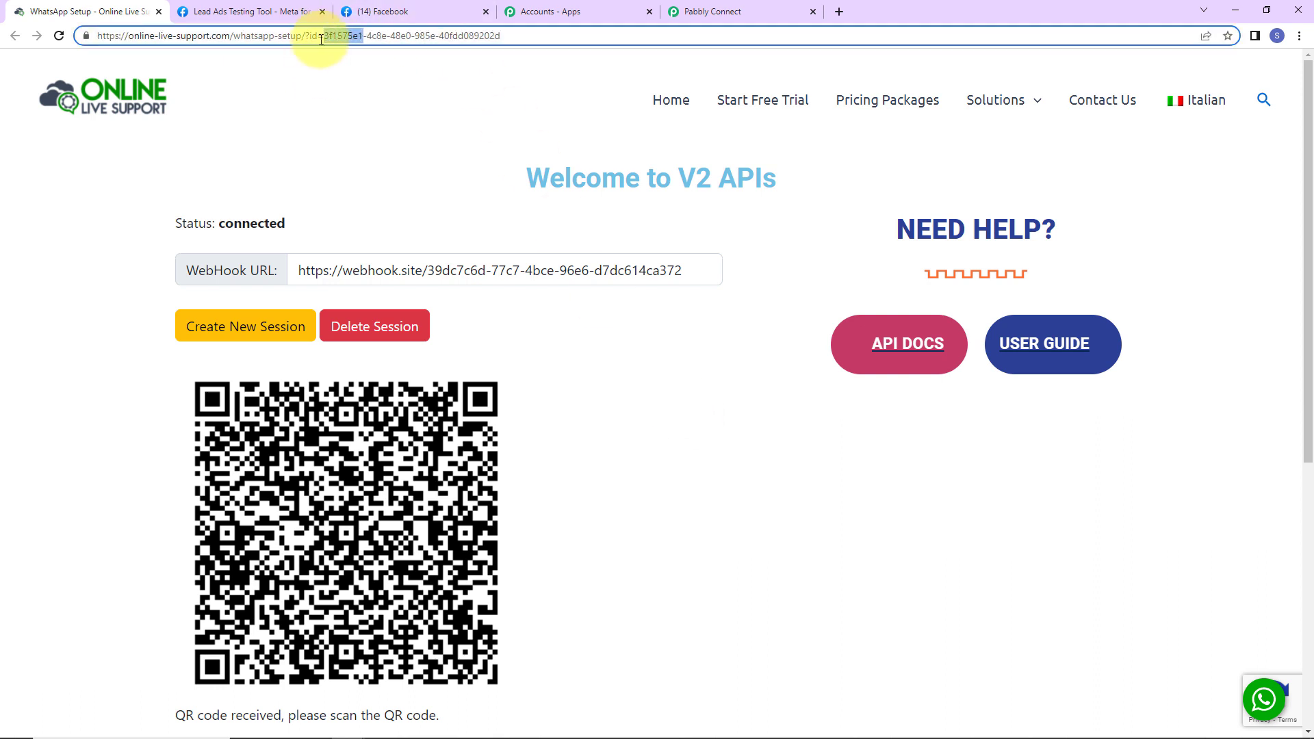
{"action": "left_click", "coordinate": [324, 35]}
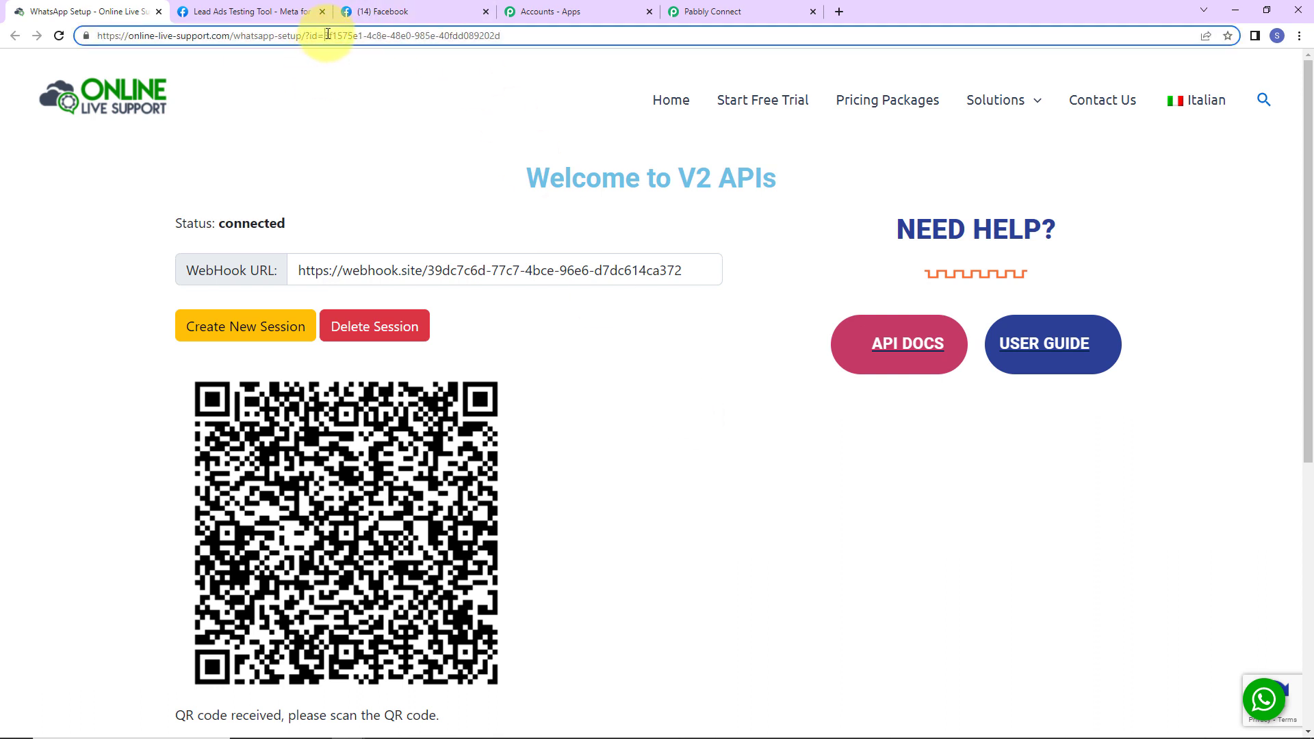
{"action": "left_click_drag", "start_coordinate": [323, 34], "coordinate": [501, 37]}
{"action": "right_click", "coordinate": [489, 47]}
{"action": "left_click", "coordinate": [527, 109]}
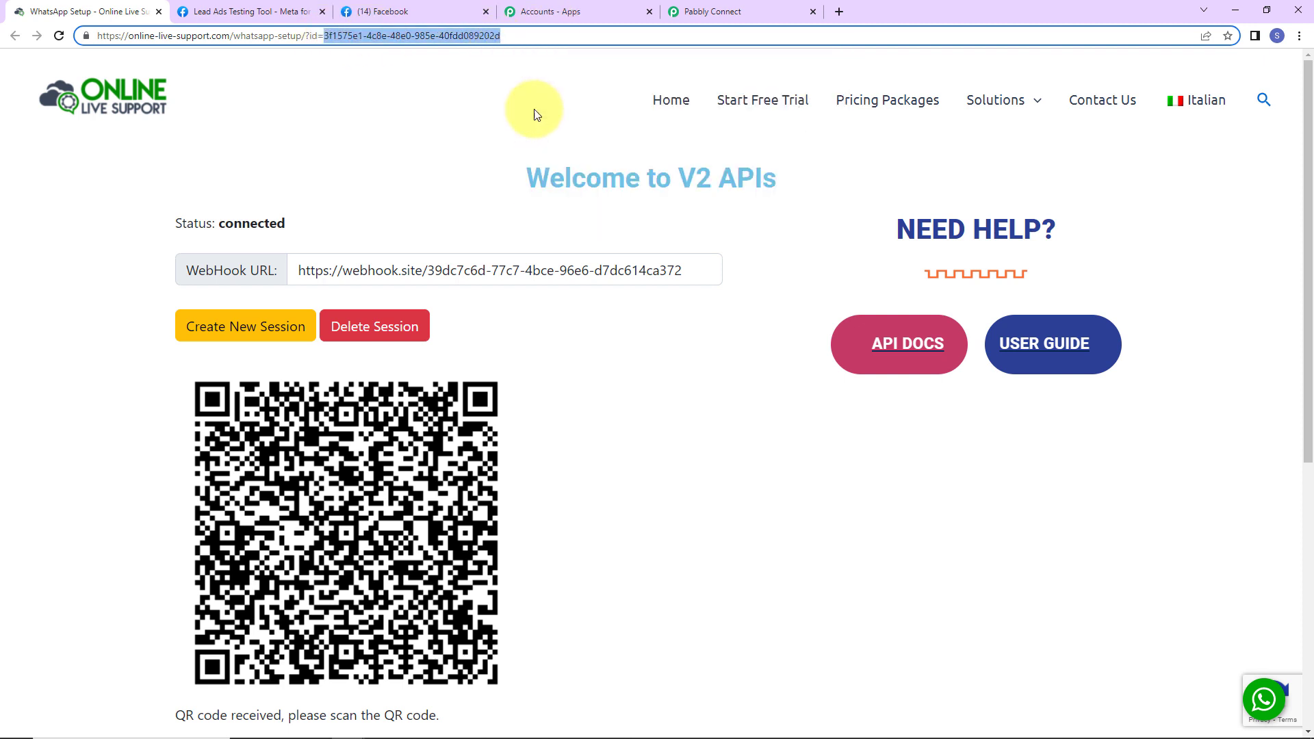
{"action": "left_click", "coordinate": [721, 14]}
{"action": "left_click", "coordinate": [668, 419]}
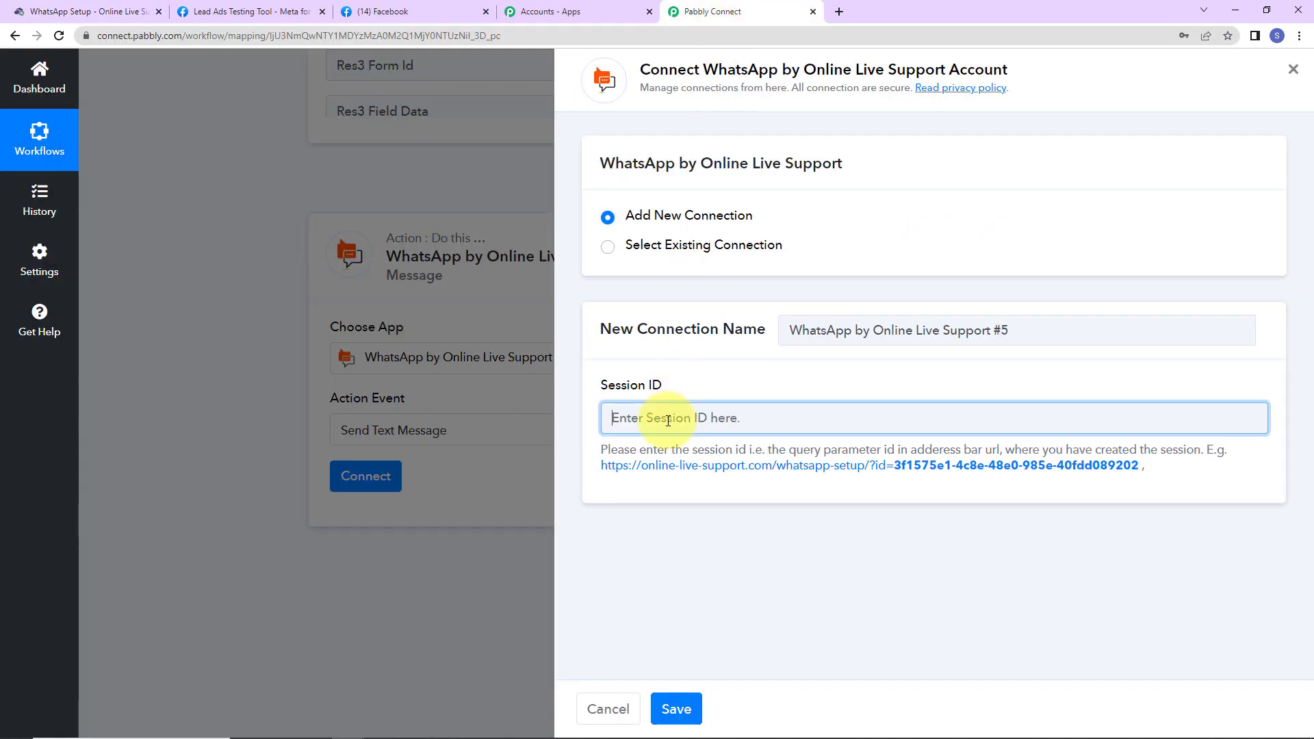
Step: Paste the session ID and save the WhatsApp by Online Live Support #5 connection
{"action": "key", "text": "ctrl+v"}
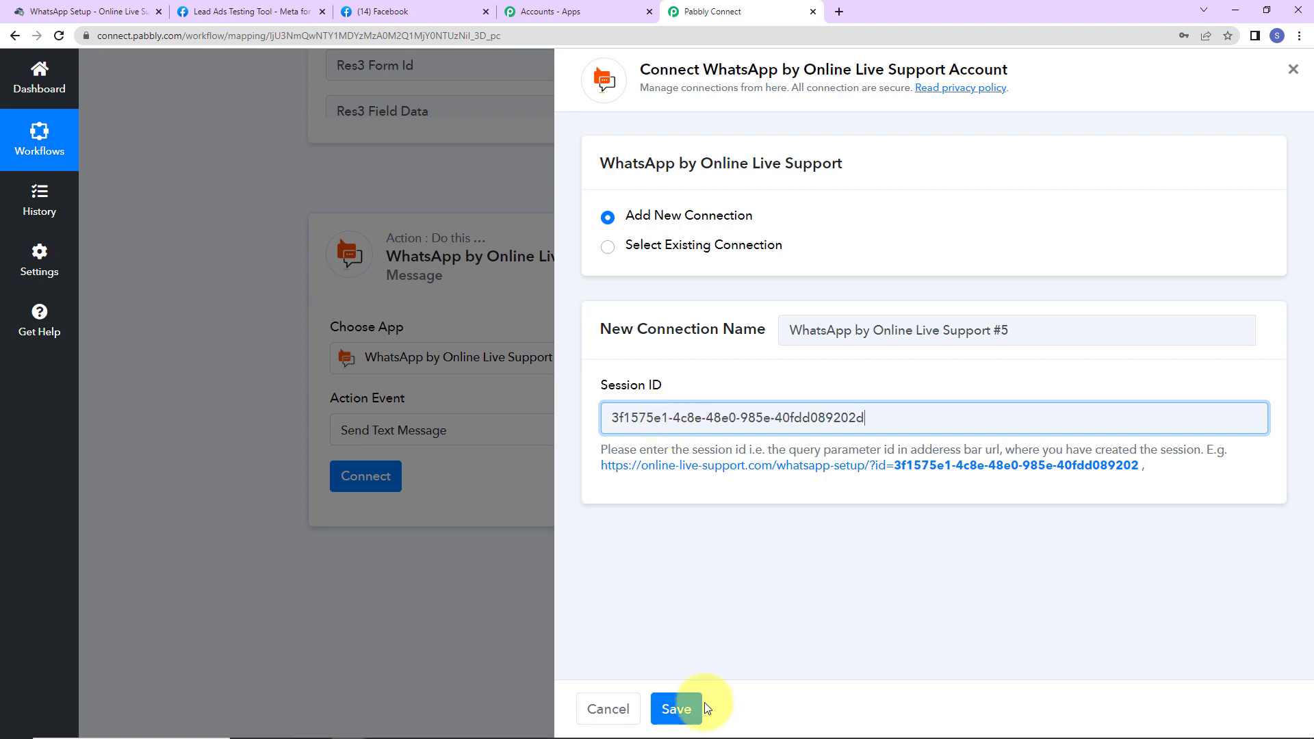
{"action": "left_click", "coordinate": [697, 707]}
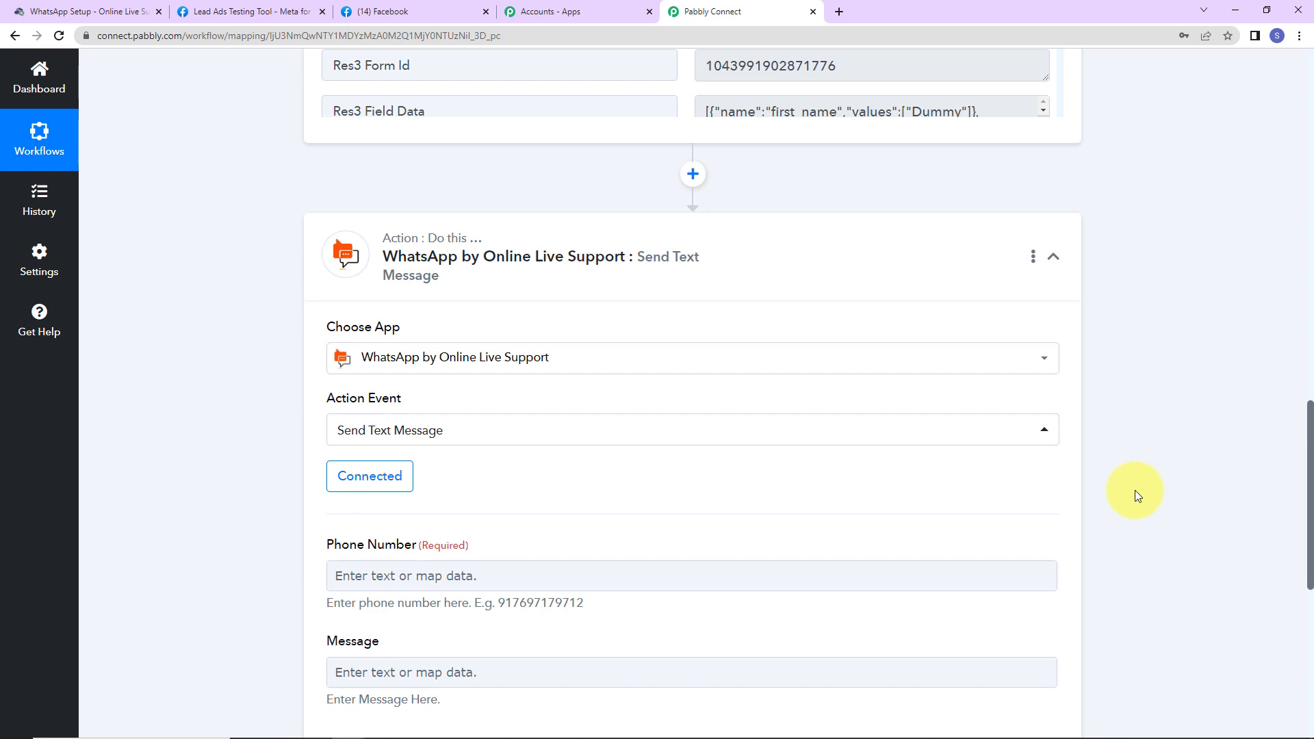
{"action": "scroll", "coordinate": [1134, 490], "scroll_direction": "down", "scroll_amount": 2}
Step: Inspect the Phone Number and Message fields and browse the Facebook lead data without inserting anything
{"action": "left_click", "coordinate": [461, 419]}
{"action": "left_click", "coordinate": [401, 525]}
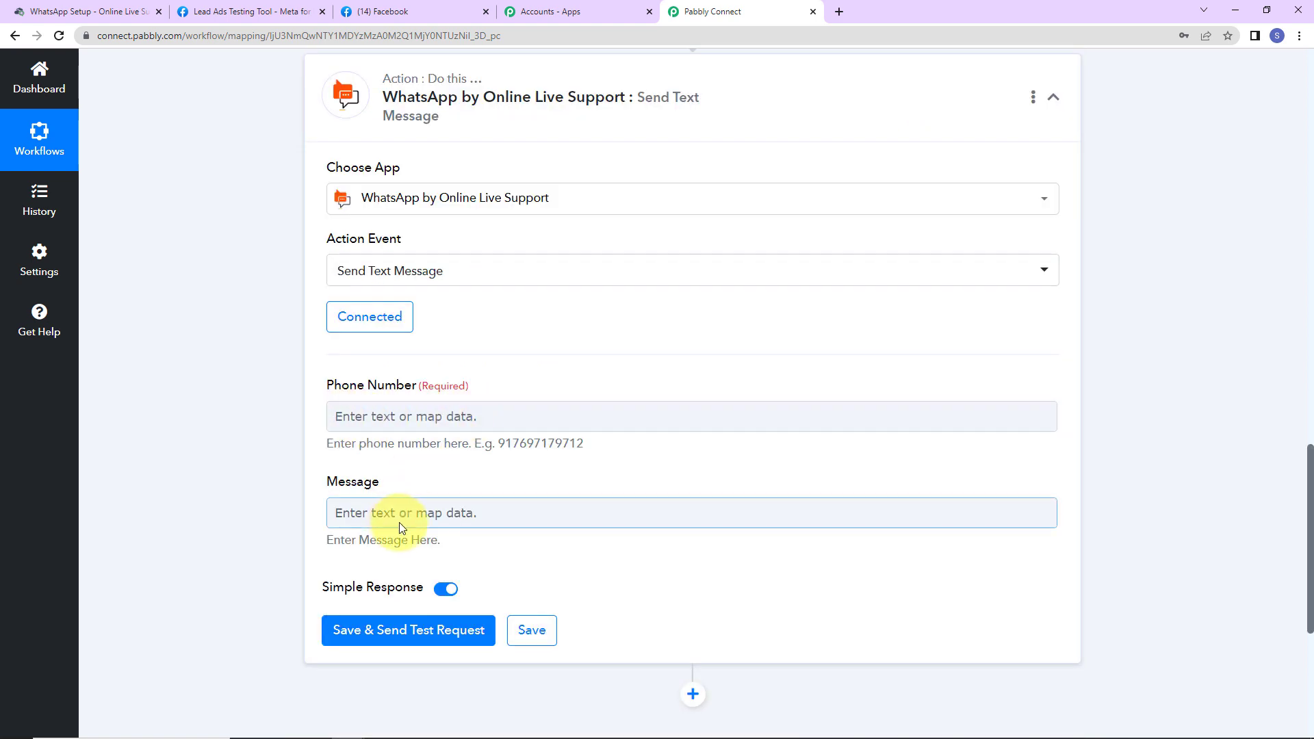
{"action": "left_click", "coordinate": [400, 422]}
{"action": "left_click", "coordinate": [383, 518]}
{"action": "left_click", "coordinate": [384, 415]}
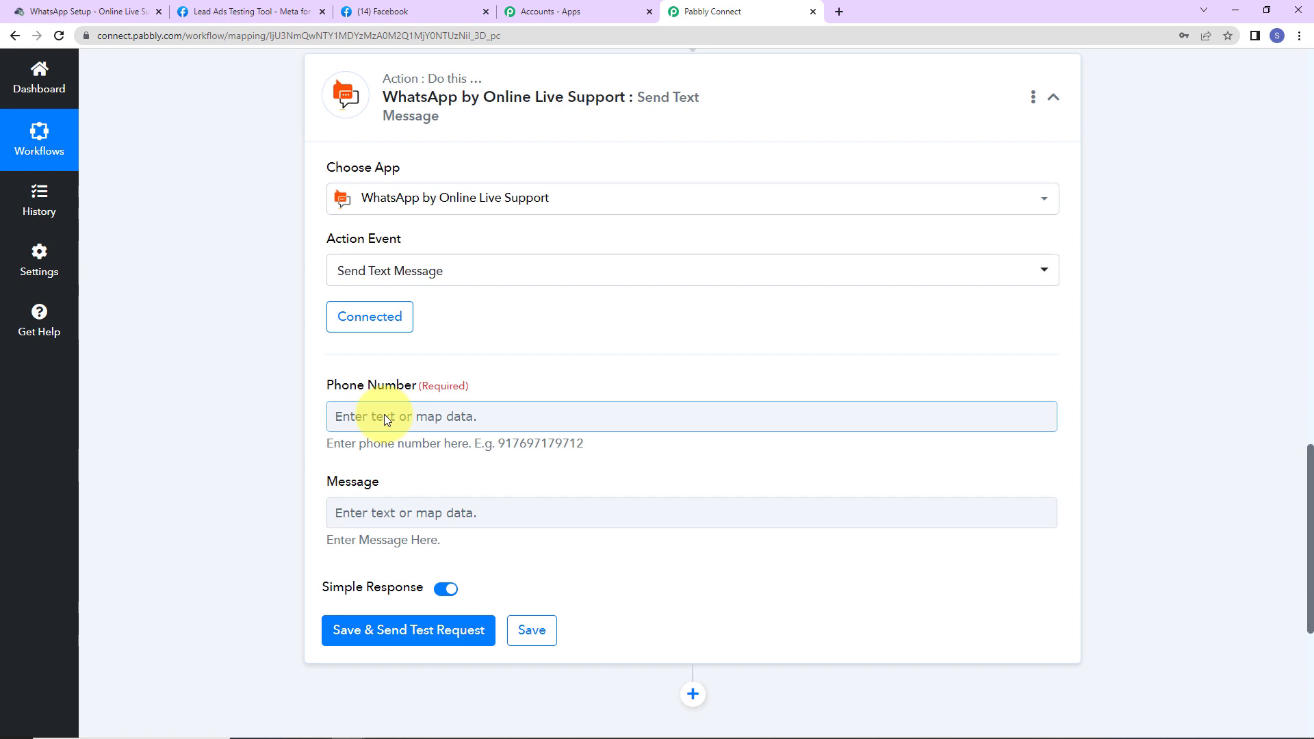
{"action": "left_click", "coordinate": [383, 414]}
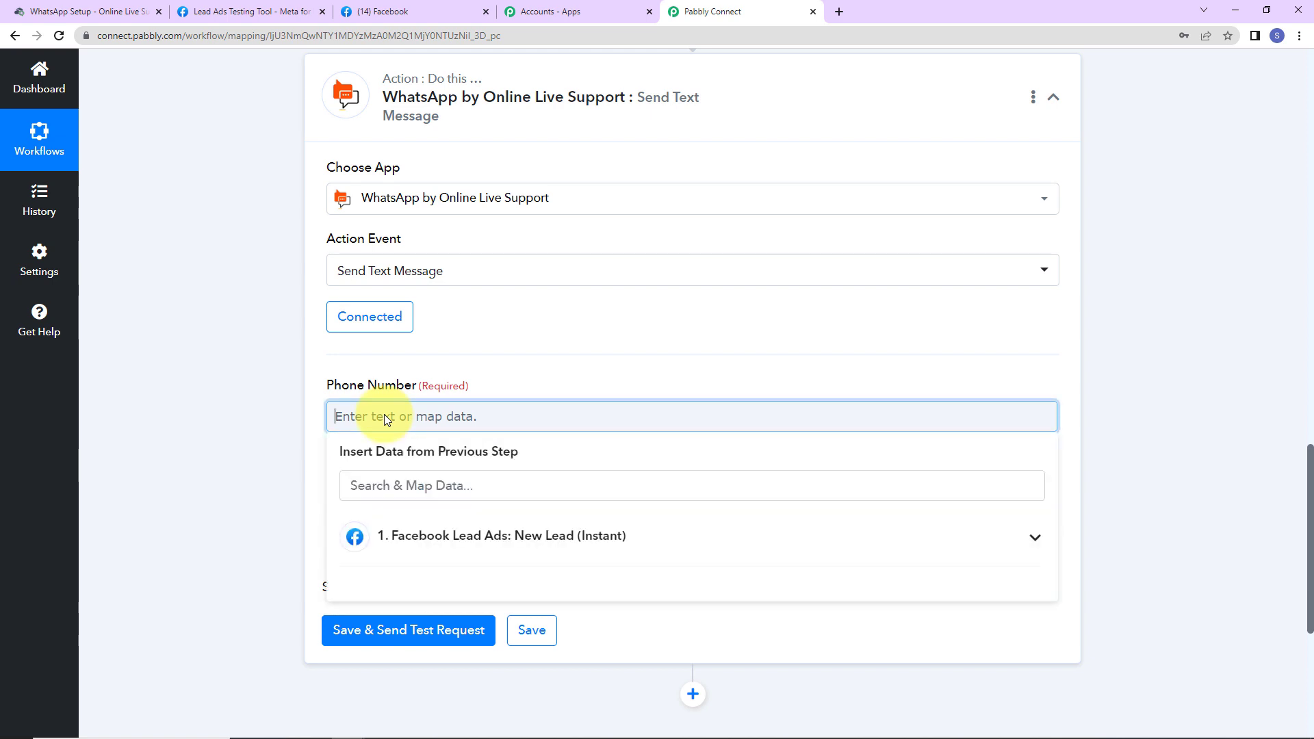
{"action": "left_click", "coordinate": [410, 558]}
{"action": "scroll", "coordinate": [530, 602], "scroll_direction": "down", "scroll_amount": 10}
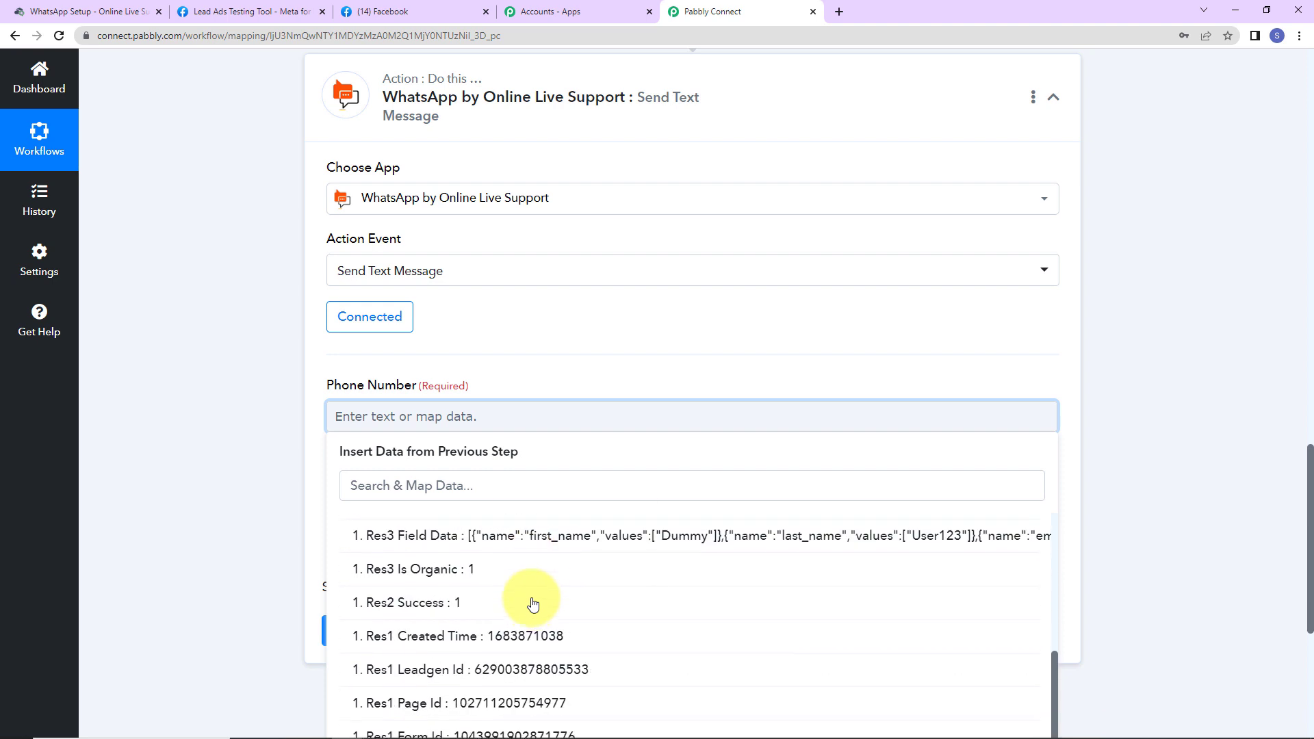
{"action": "scroll", "coordinate": [533, 605], "scroll_direction": "up", "scroll_amount": 3}
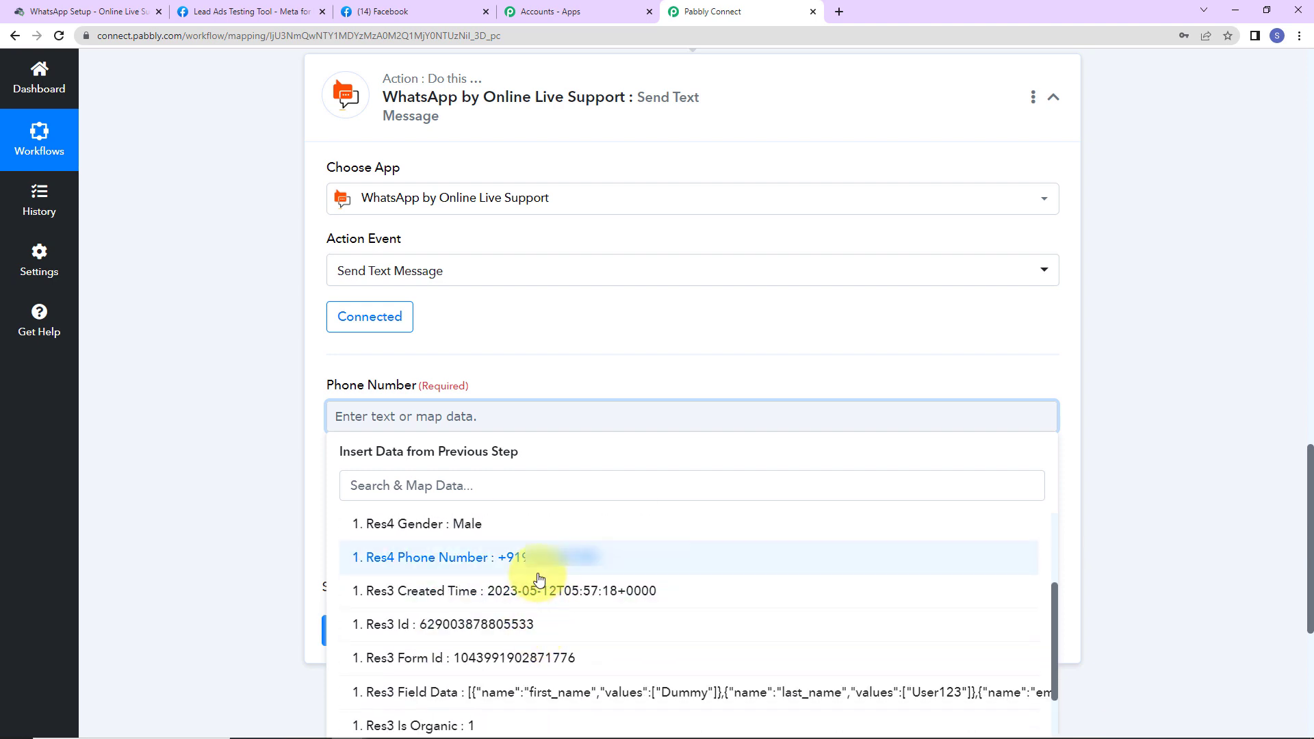
{"action": "left_click", "coordinate": [272, 472]}
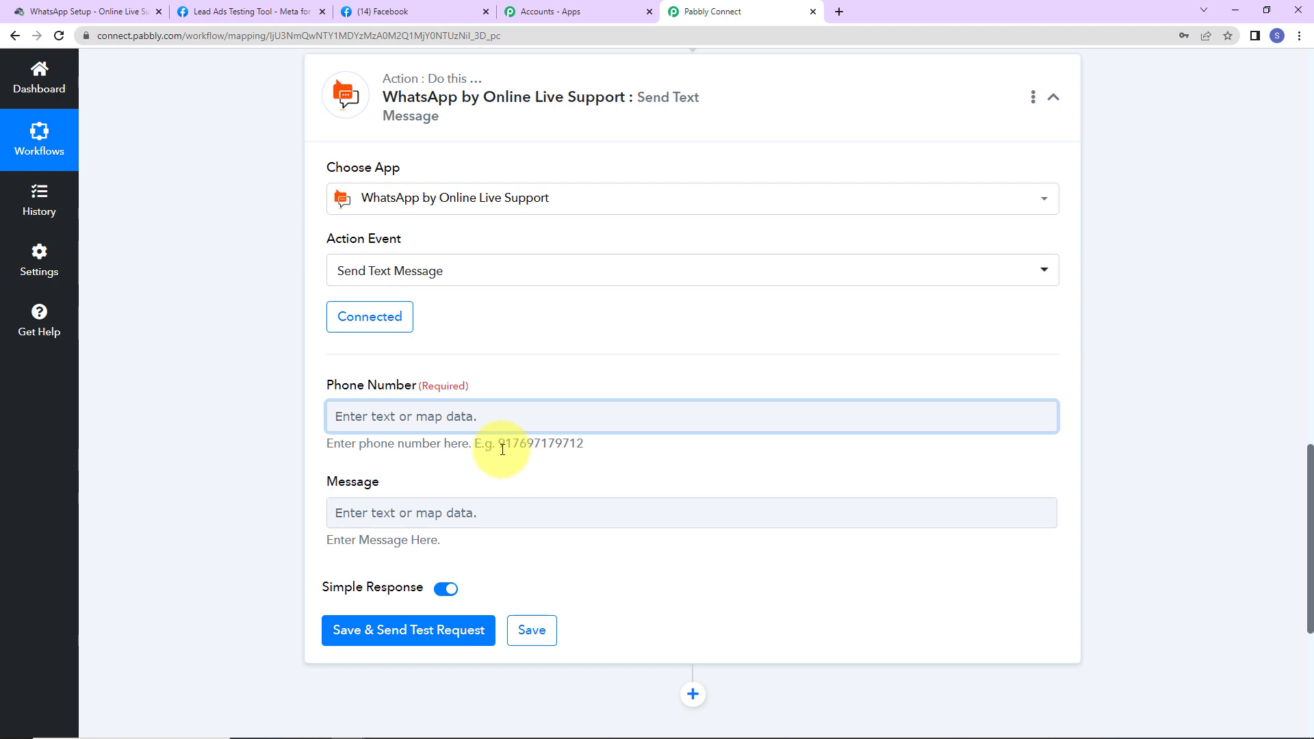
{"action": "scroll", "coordinate": [511, 456], "scroll_direction": "up", "scroll_amount": 5}
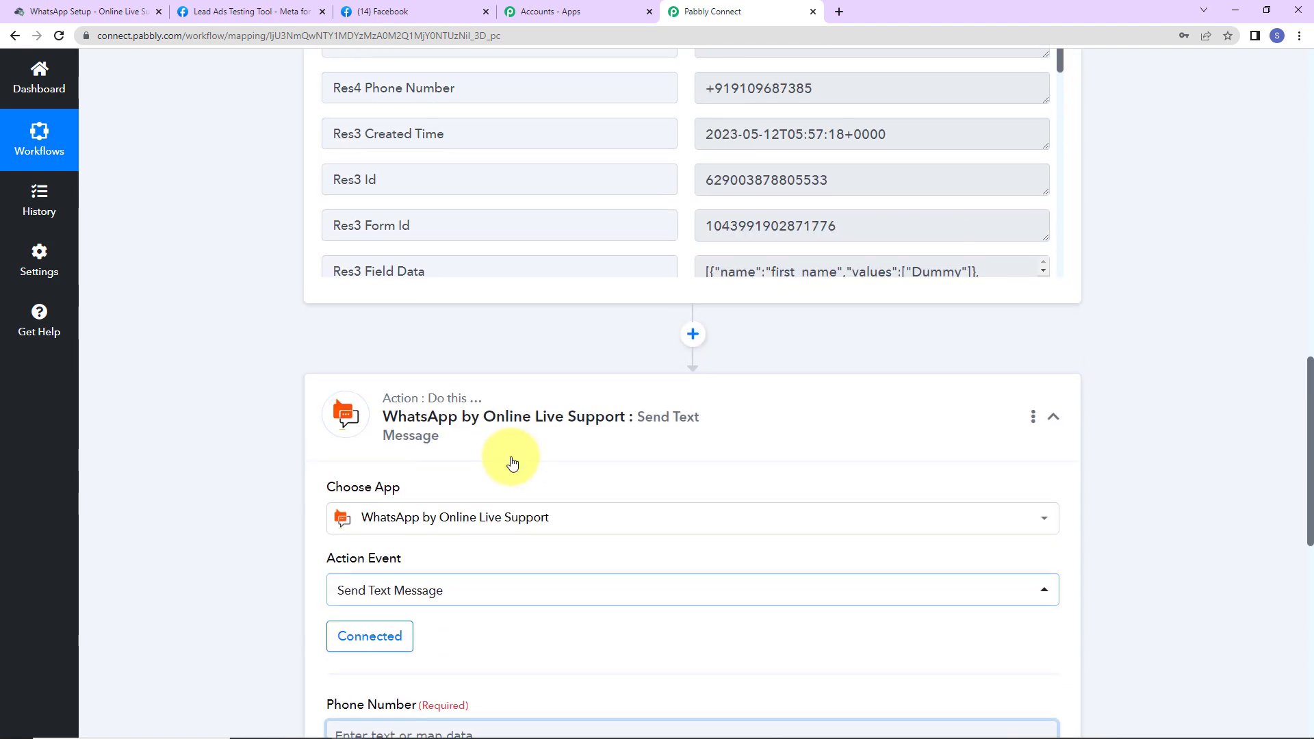
Step: Insert a Text Formatter step with the Split Text action before the WhatsApp step
{"action": "left_click", "coordinate": [695, 334]}
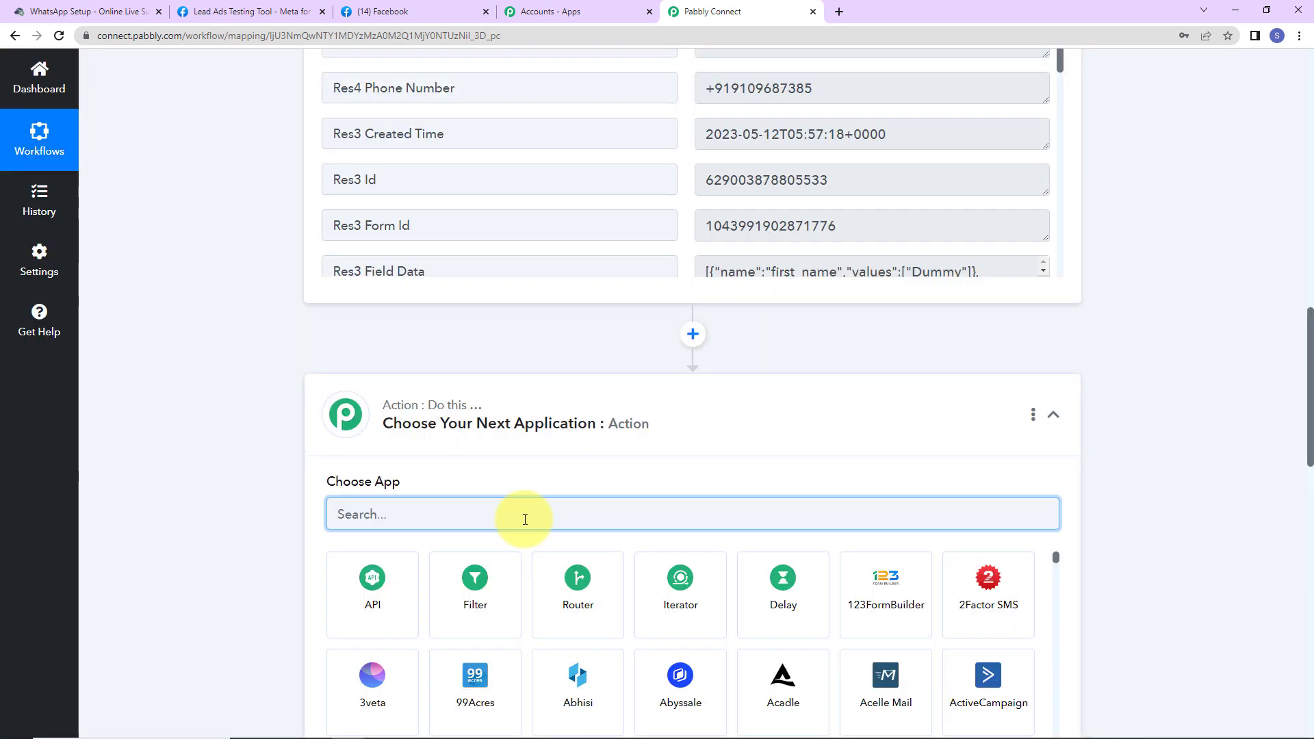
{"action": "type", "text": "tex"}
{"action": "left_click", "coordinate": [479, 582]}
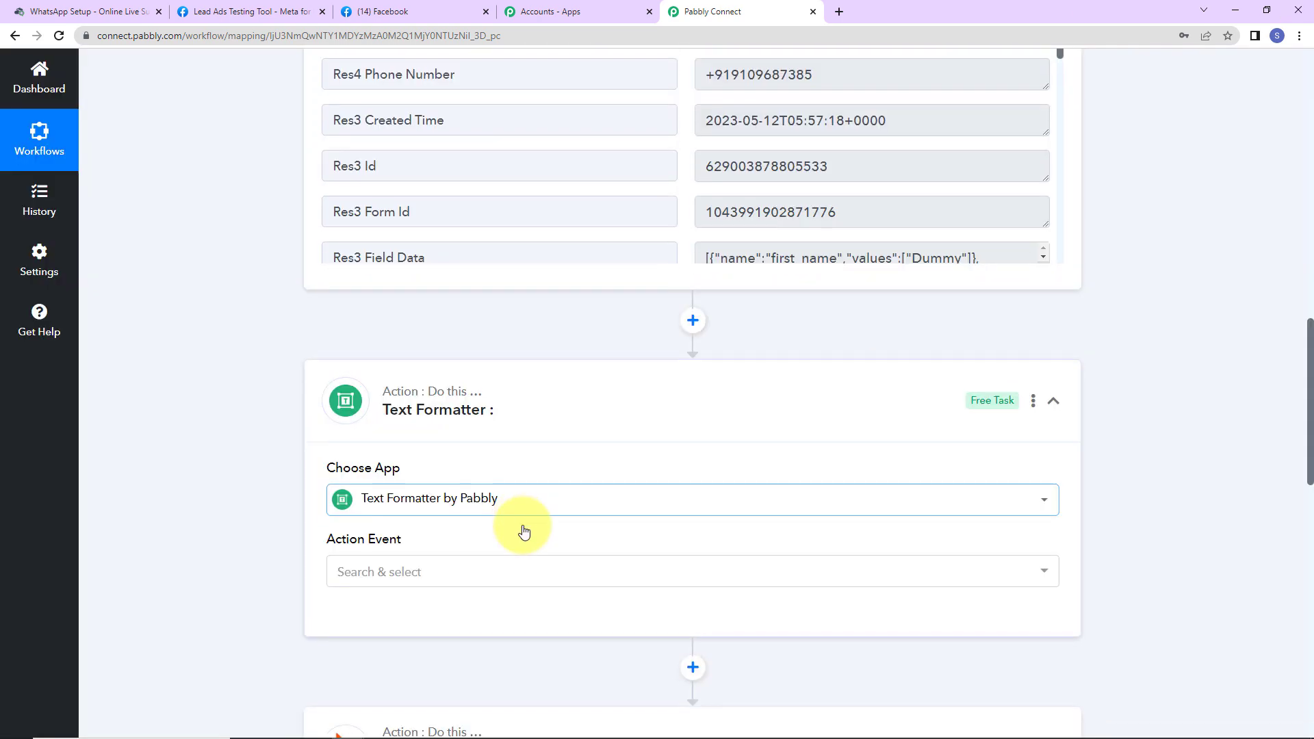
{"action": "scroll", "coordinate": [402, 444], "scroll_direction": "down", "scroll_amount": 2}
{"action": "left_click", "coordinate": [404, 427]}
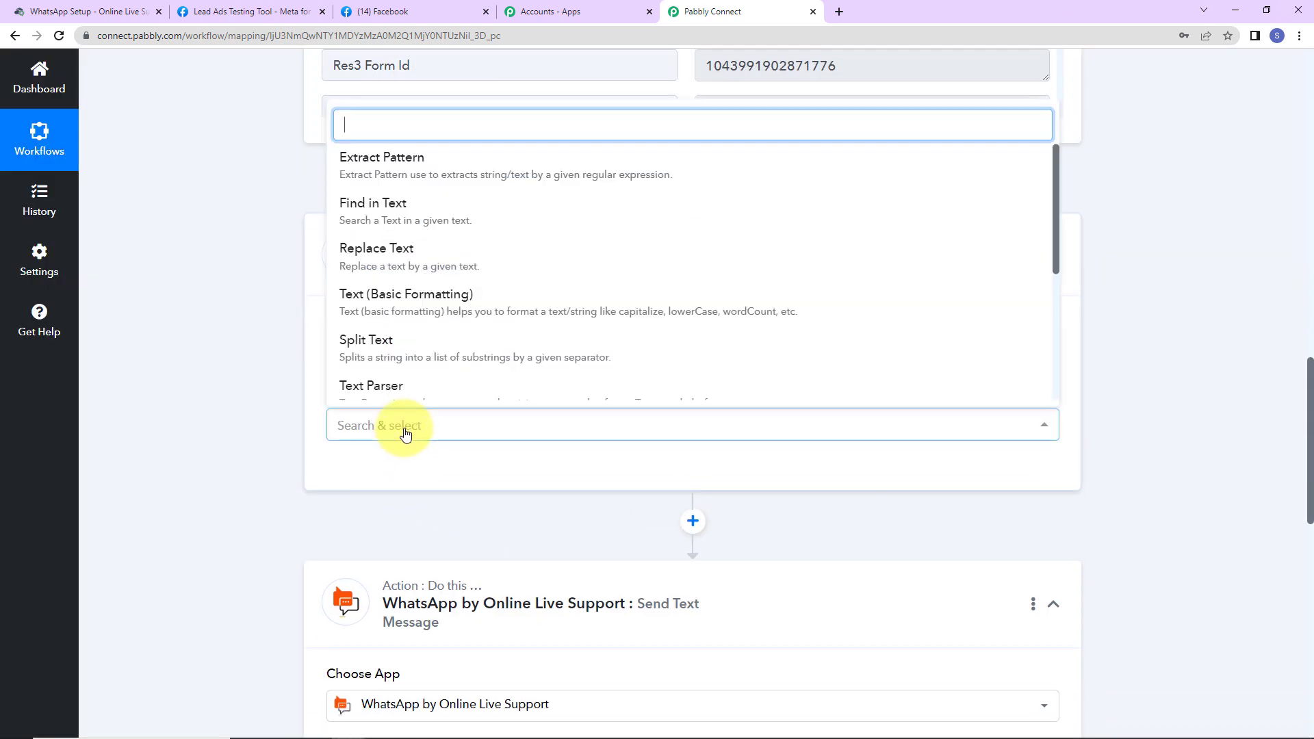
{"action": "left_click", "coordinate": [375, 340]}
{"action": "left_click", "coordinate": [368, 472]}
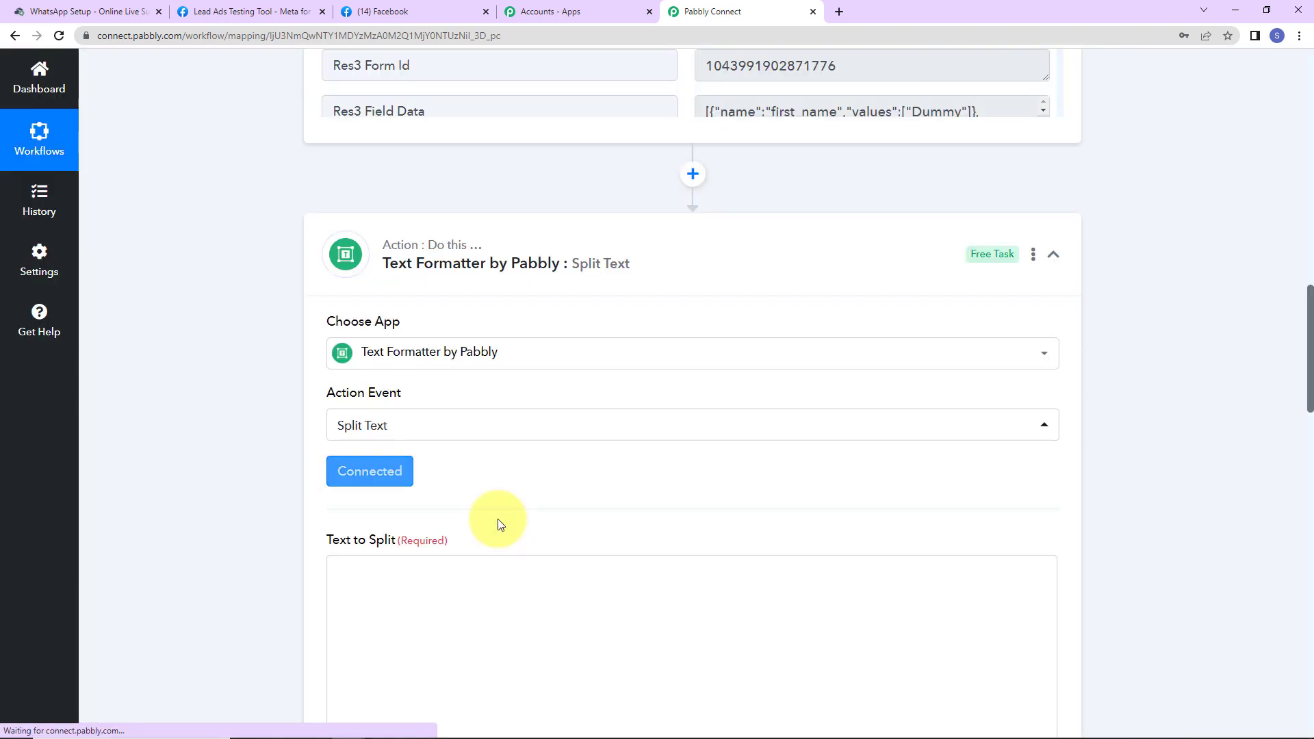
Step: Split the lead's phone number on '+', keep the Second segment, and save with a test request
{"action": "scroll", "coordinate": [498, 525], "scroll_direction": "down", "scroll_amount": 5}
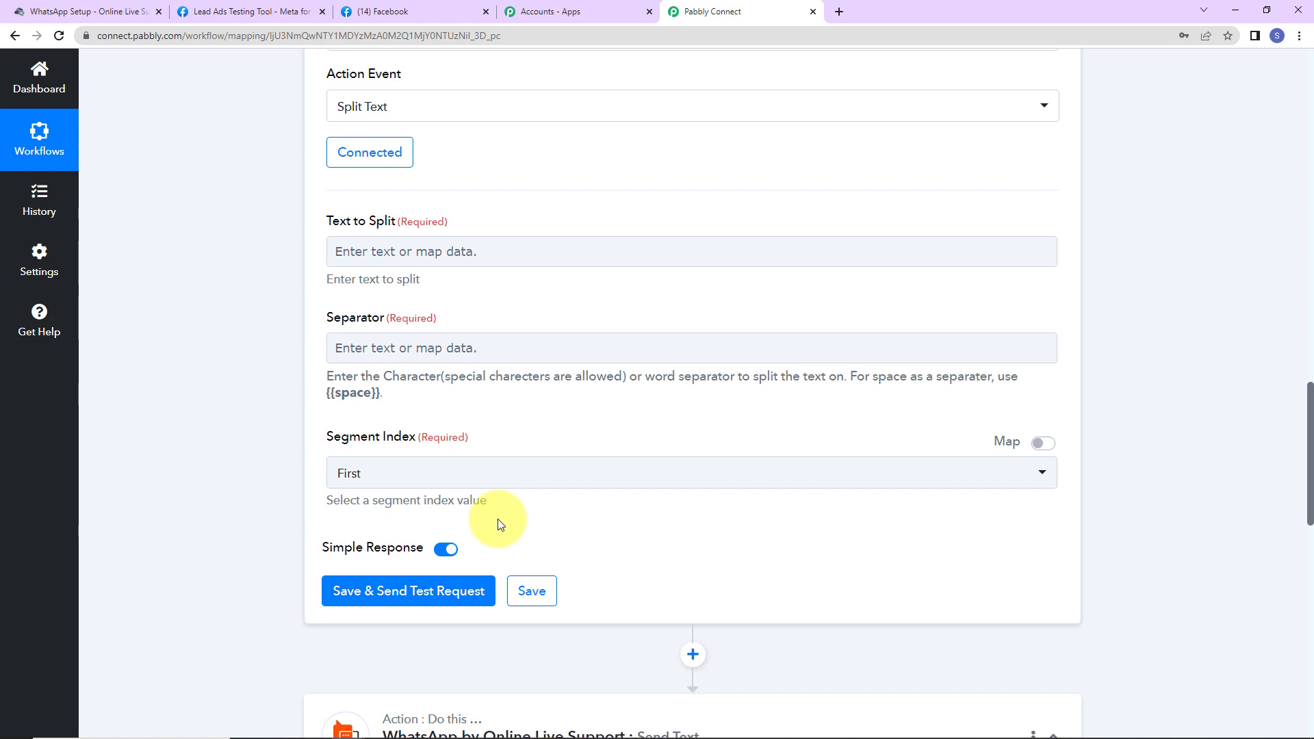
{"action": "left_click", "coordinate": [442, 251]}
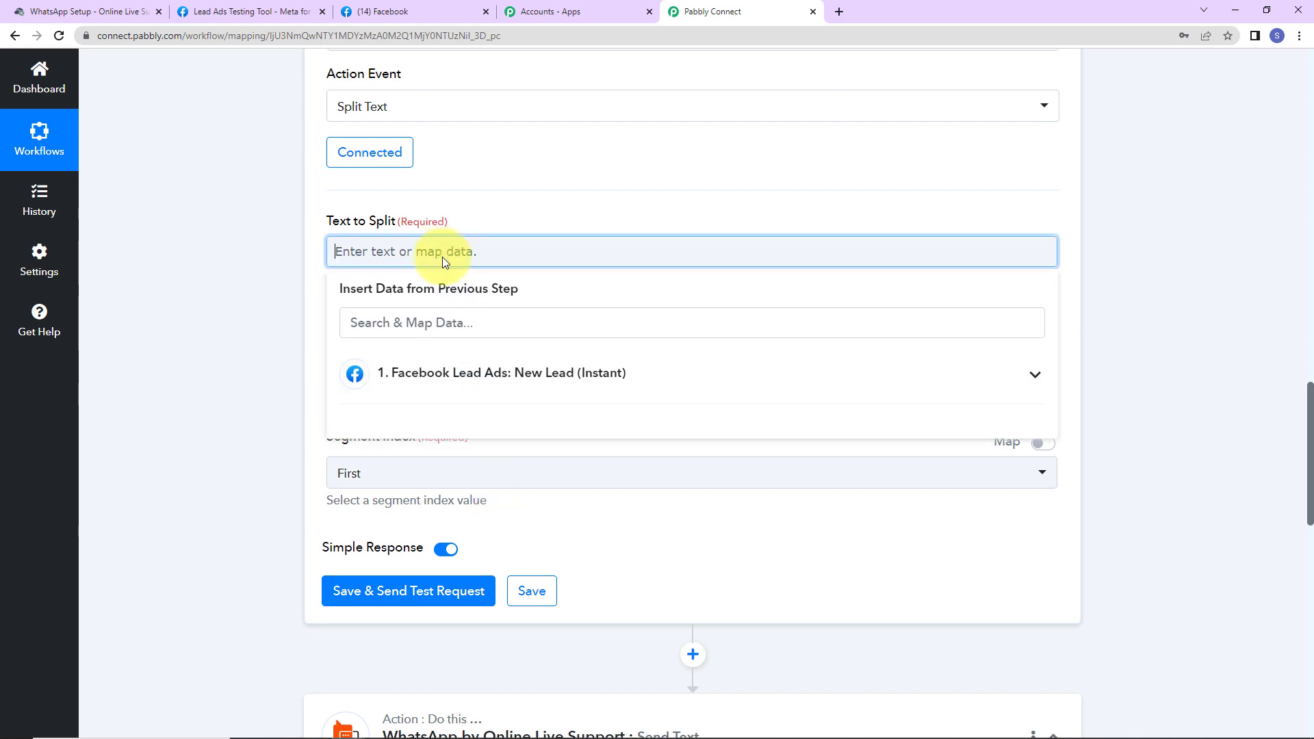
{"action": "left_click", "coordinate": [444, 389]}
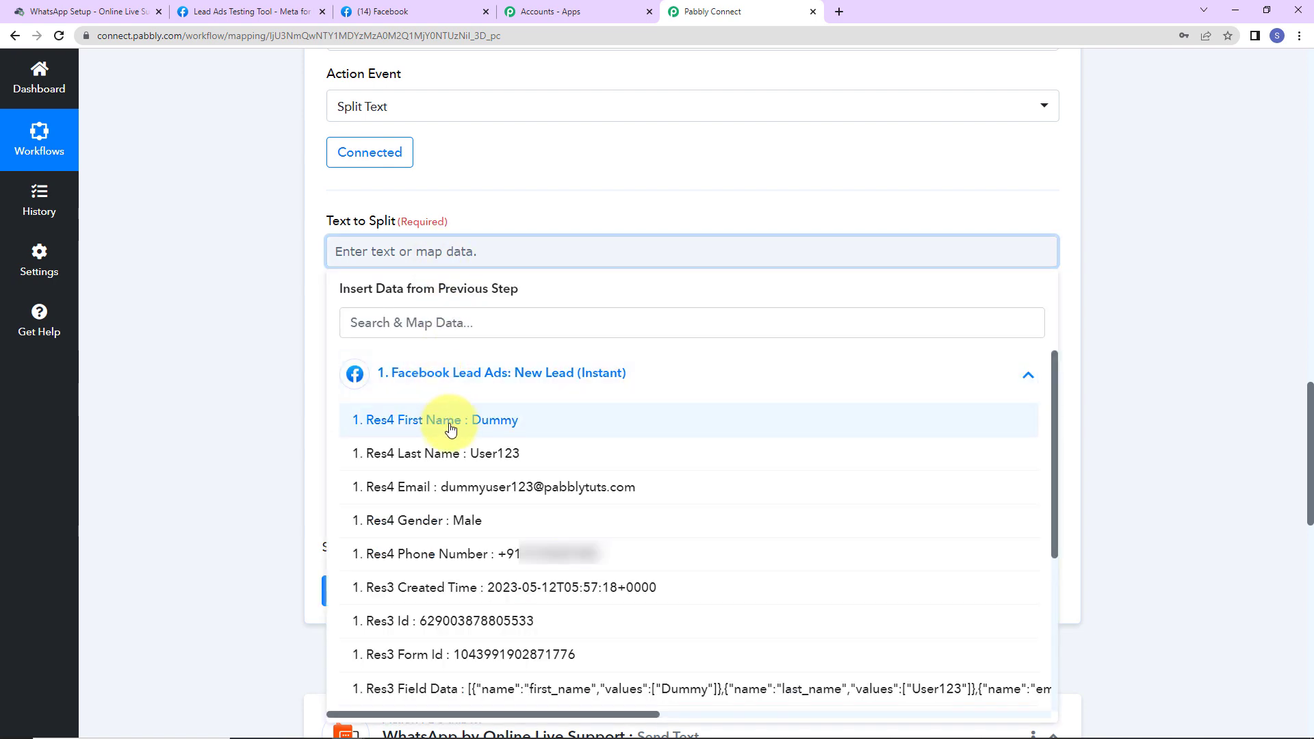
{"action": "left_click", "coordinate": [445, 554]}
{"action": "left_click", "coordinate": [241, 336]}
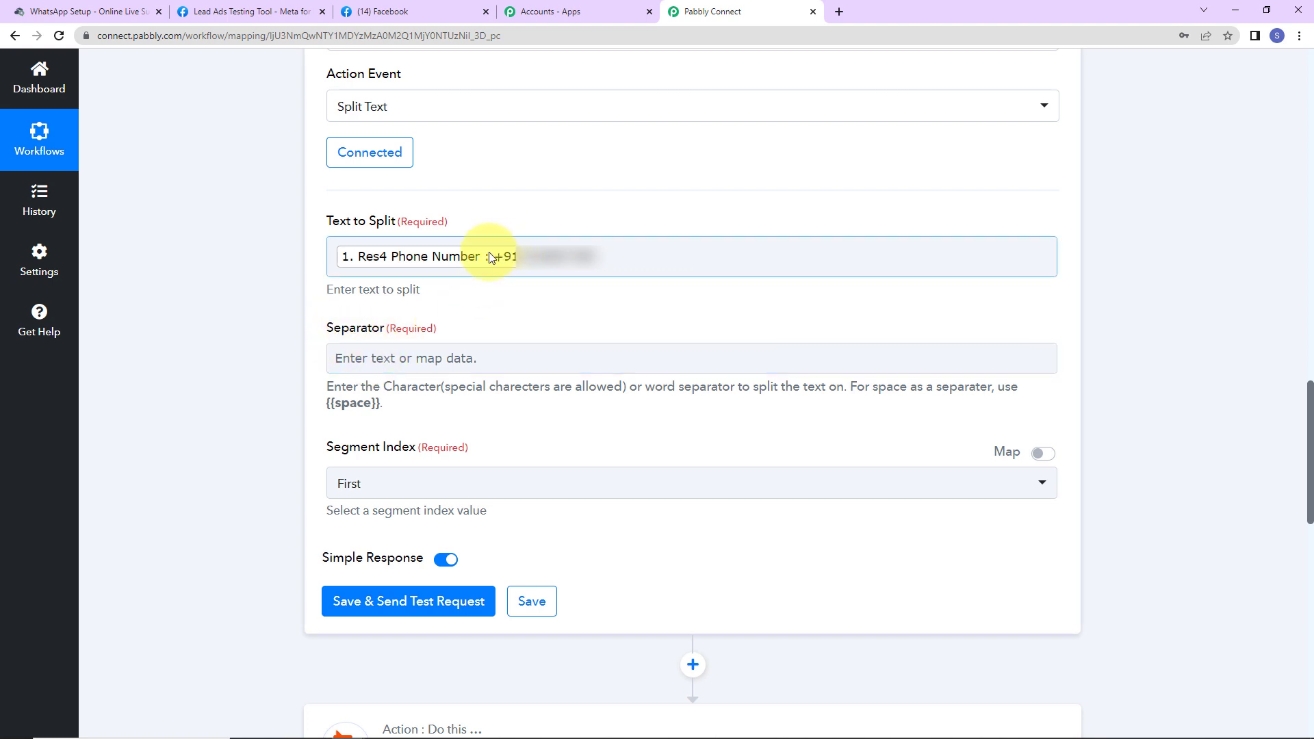
{"action": "left_click", "coordinate": [383, 361]}
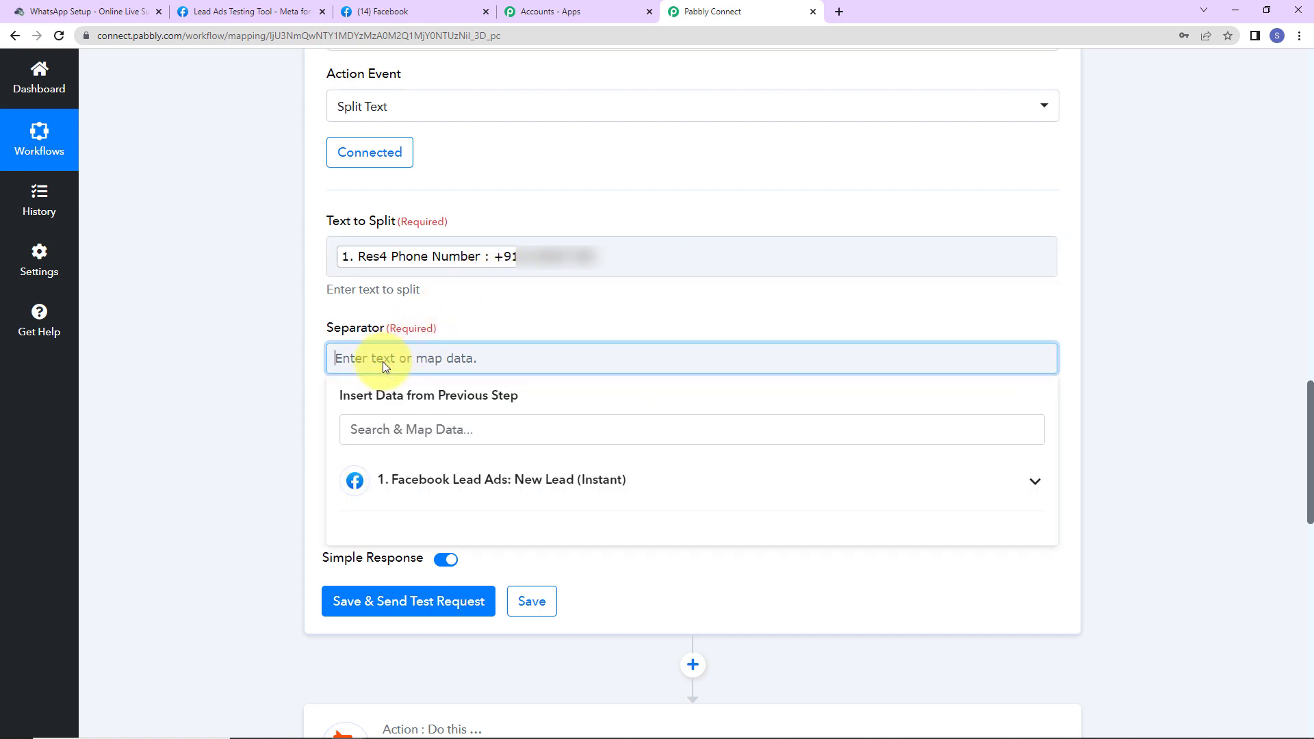
{"action": "type", "text": "+"}
{"action": "left_click", "coordinate": [269, 342]}
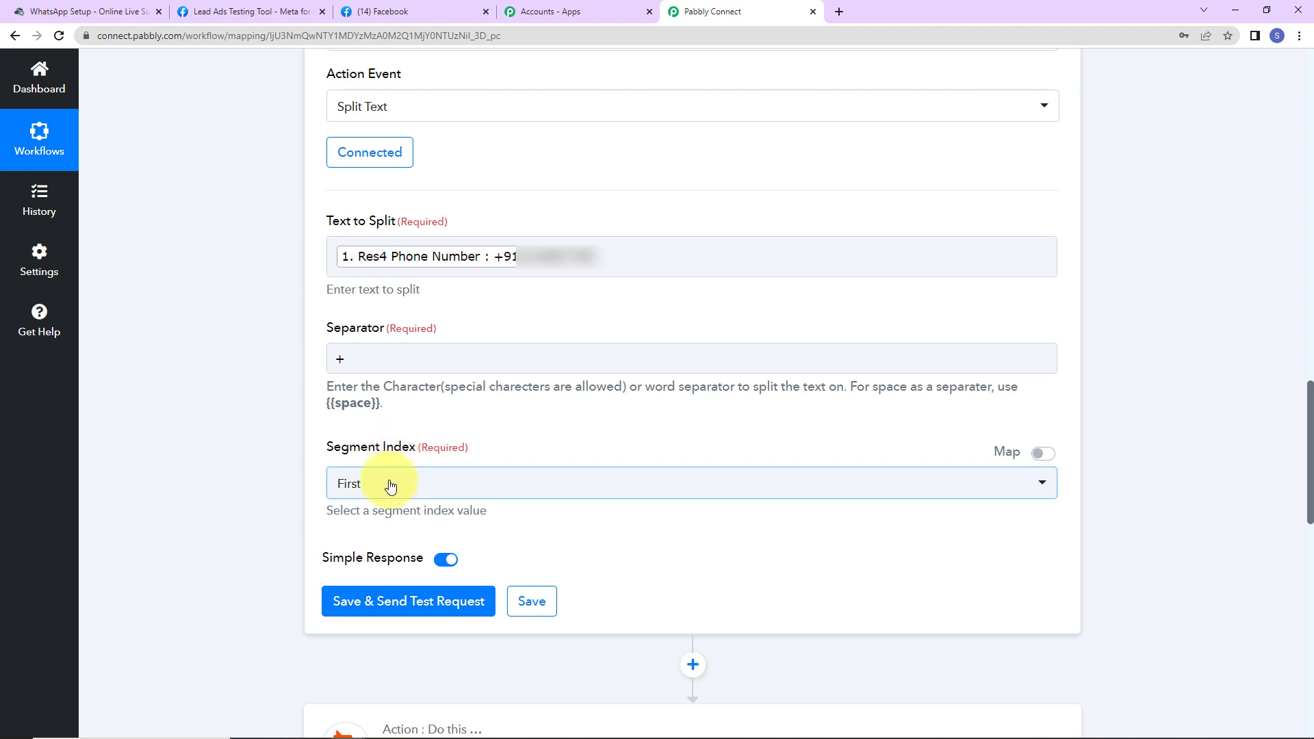
{"action": "left_click", "coordinate": [390, 487]}
{"action": "left_click", "coordinate": [350, 580]}
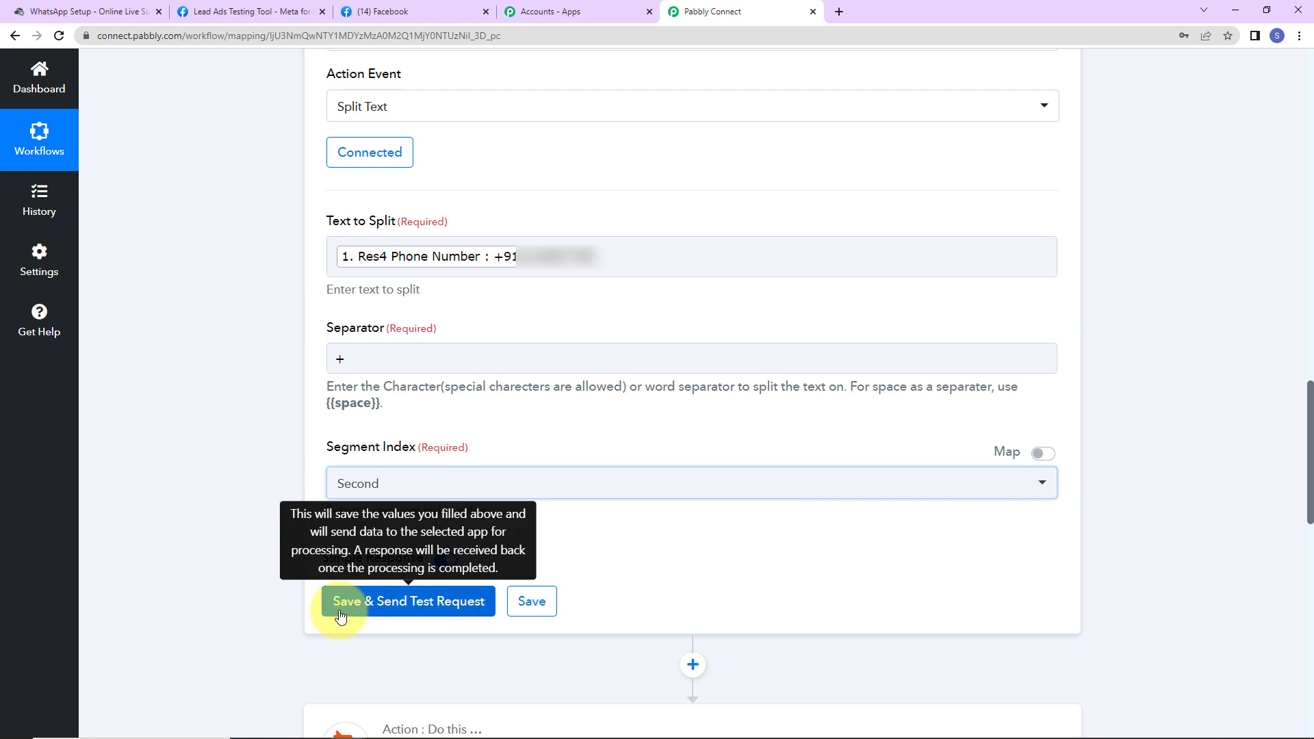
{"action": "left_click", "coordinate": [340, 615]}
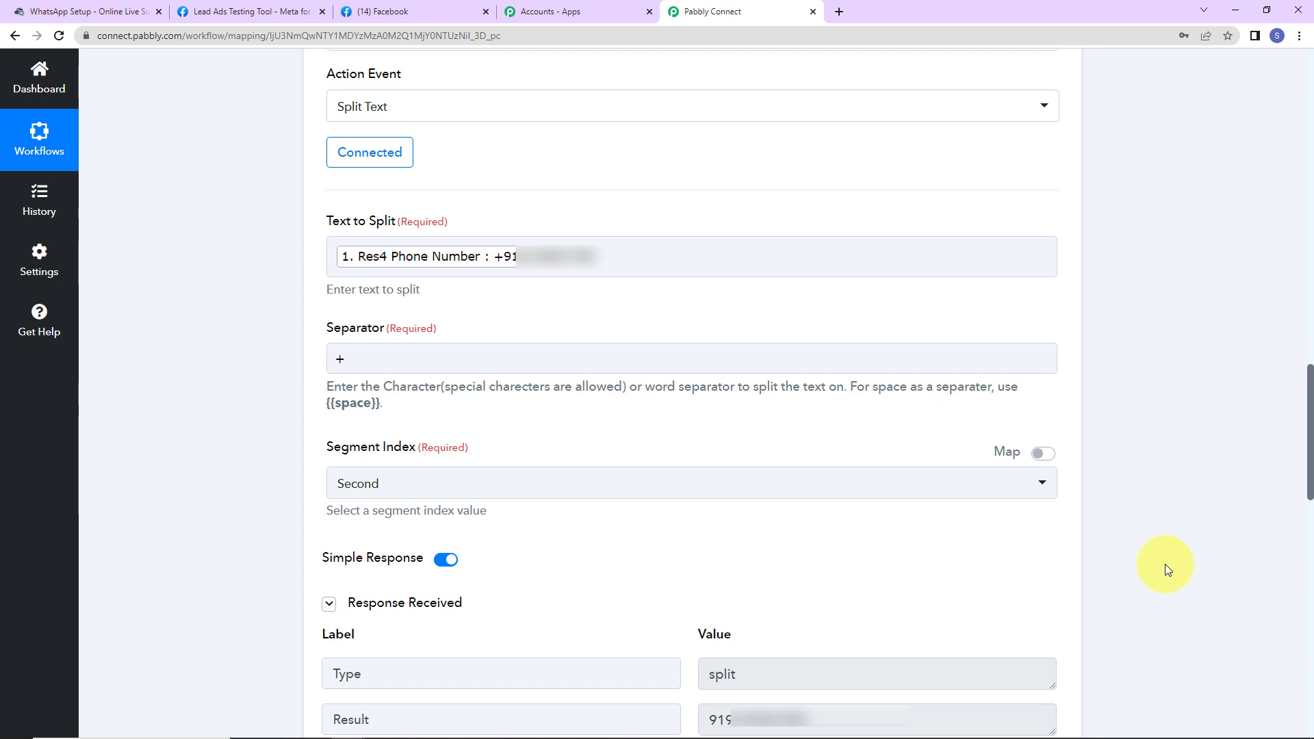
Step: Map the Text Formatter's split phone result into the WhatsApp Phone Number field
{"action": "scroll", "coordinate": [1165, 564], "scroll_direction": "down", "scroll_amount": 8}
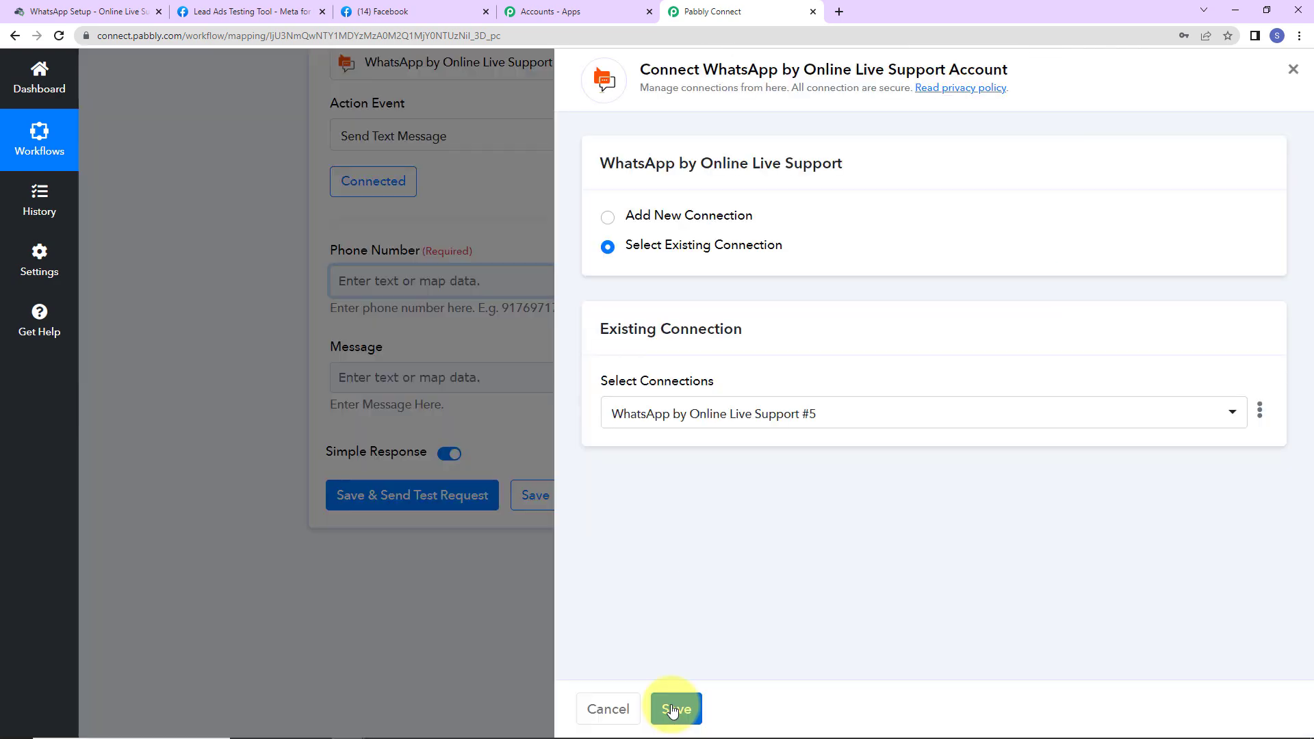
{"action": "left_click", "coordinate": [673, 710]}
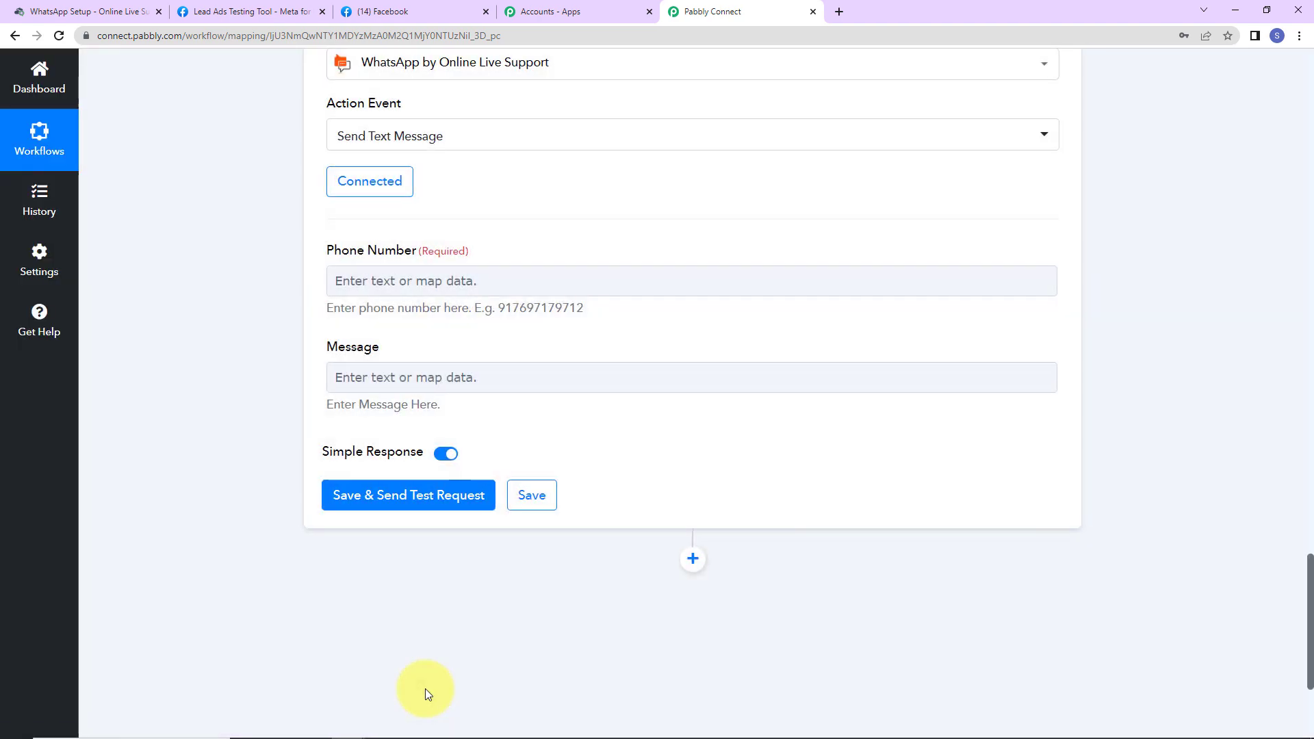
{"action": "left_click", "coordinate": [356, 280]}
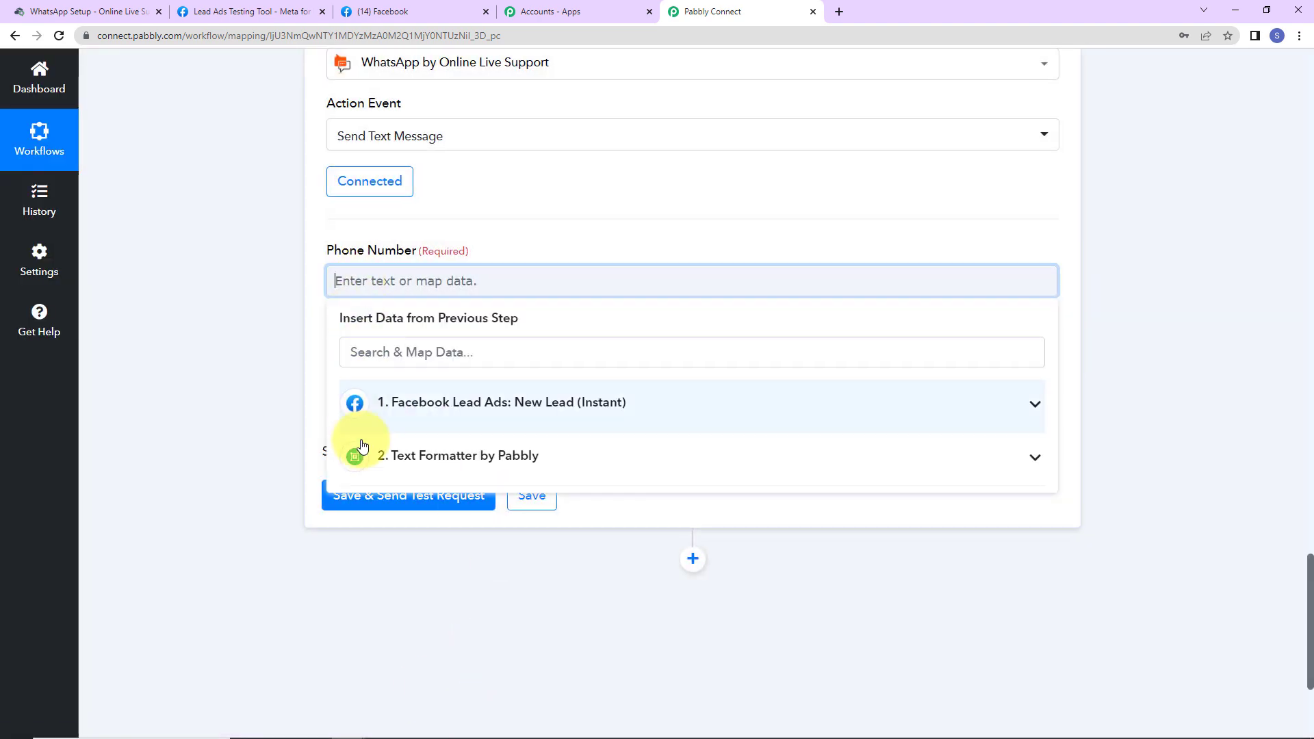
{"action": "left_click", "coordinate": [411, 457]}
{"action": "left_click", "coordinate": [412, 547]}
{"action": "left_click", "coordinate": [380, 616]}
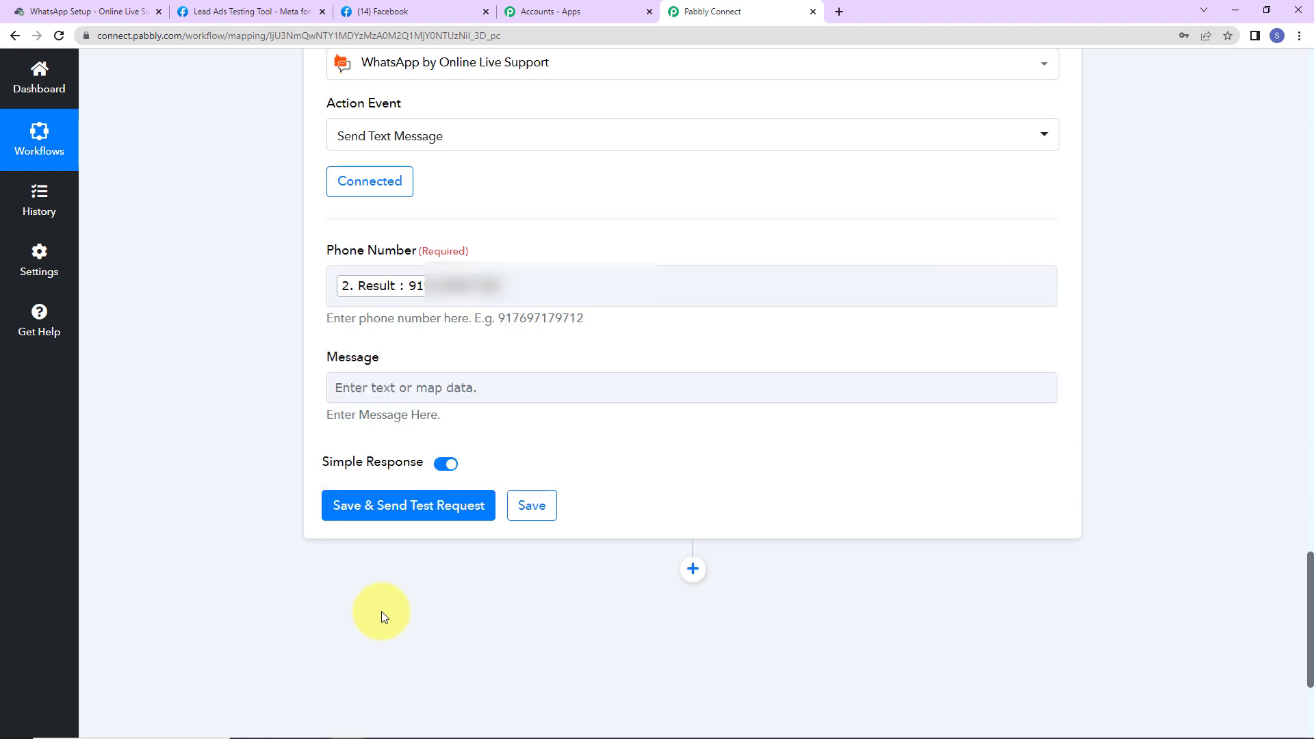
Step: Set the message to 'This is a test message.' and save with a successful test request
{"action": "left_click", "coordinate": [371, 388]}
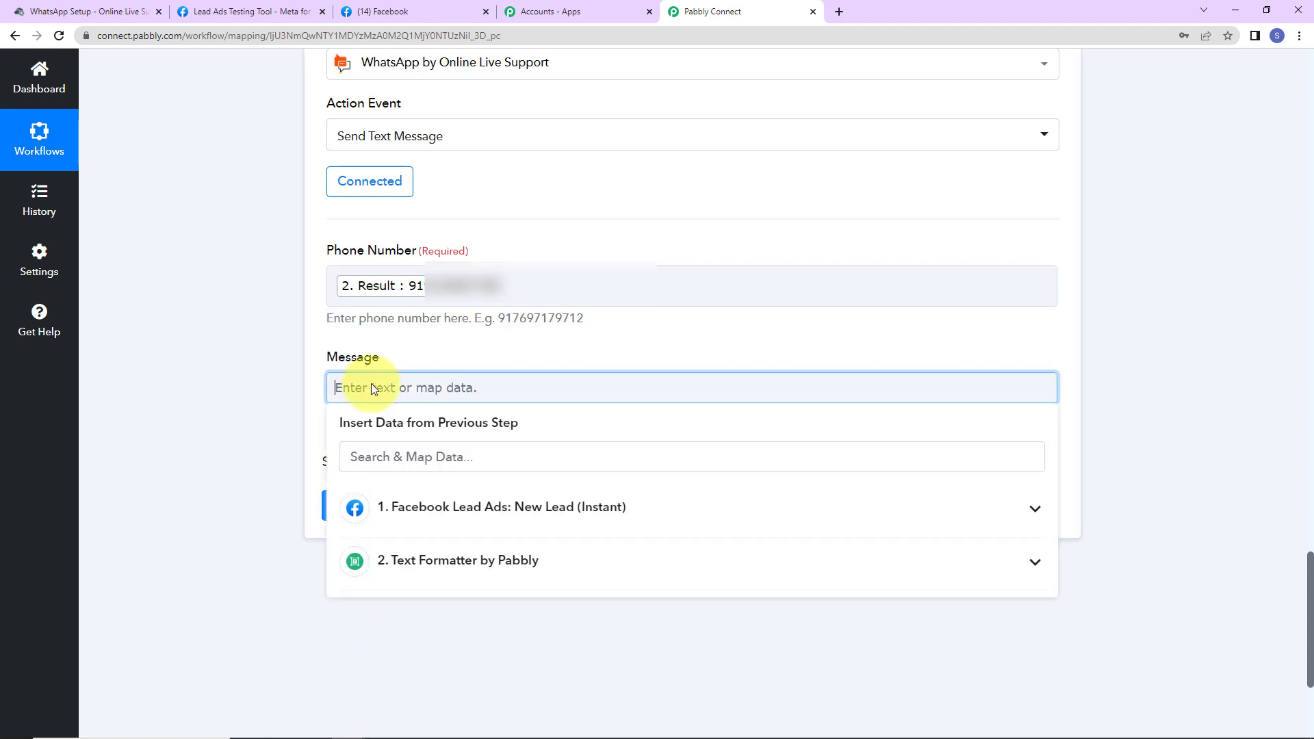
{"action": "type", "text": "This is a test message."}
{"action": "left_click", "coordinate": [176, 351]}
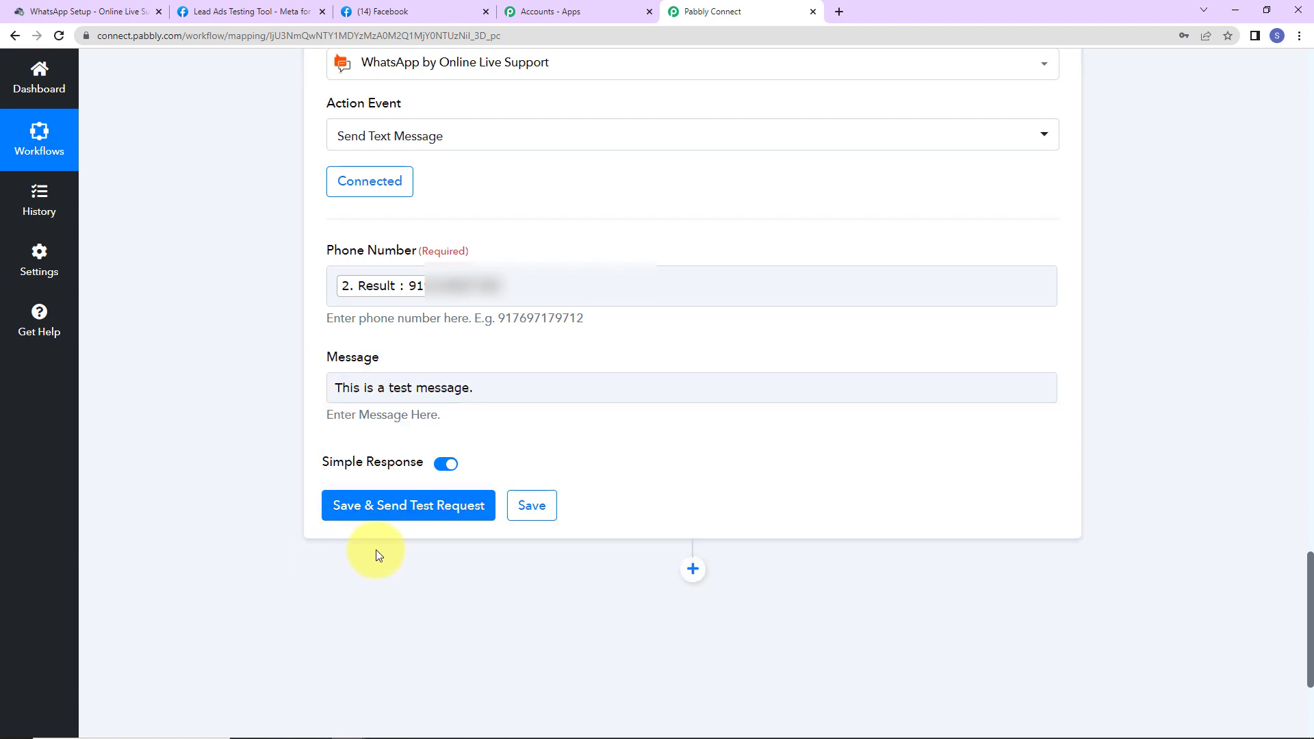
{"action": "left_click", "coordinate": [386, 510]}
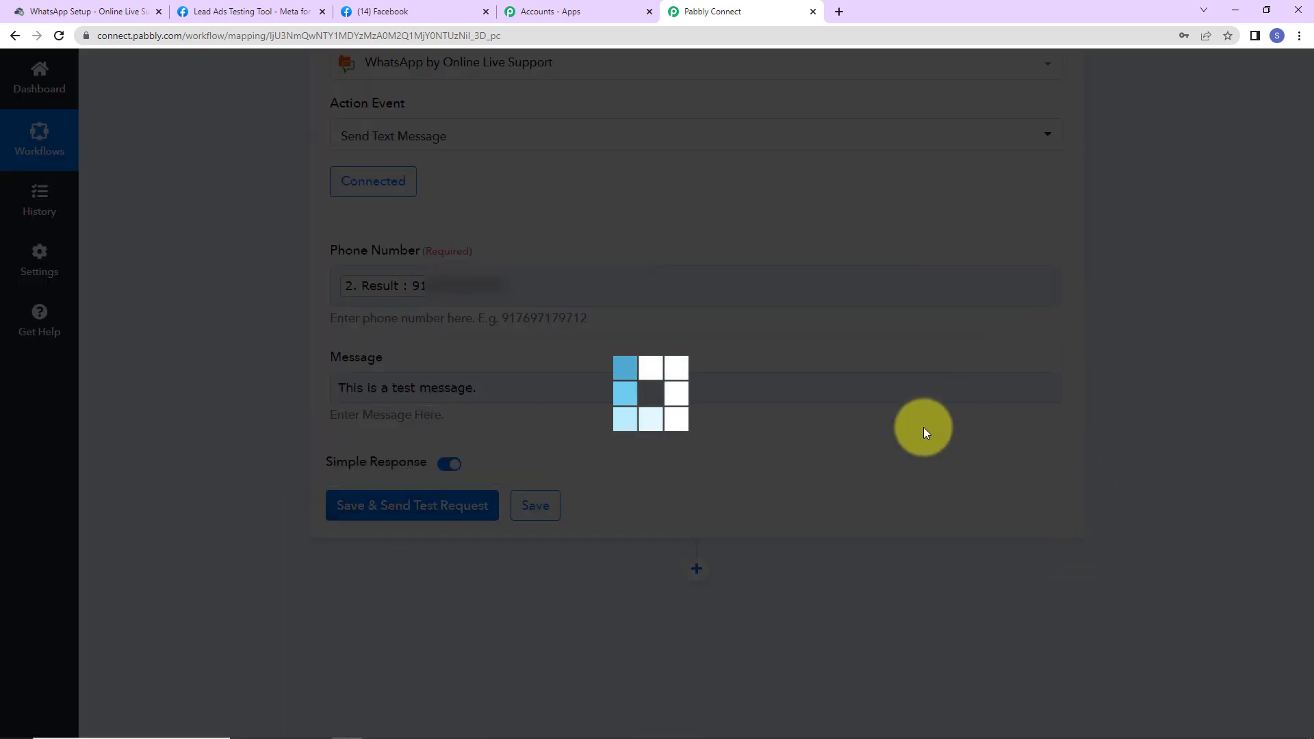
{"action": "scroll", "coordinate": [1131, 465], "scroll_direction": "down", "scroll_amount": 2}
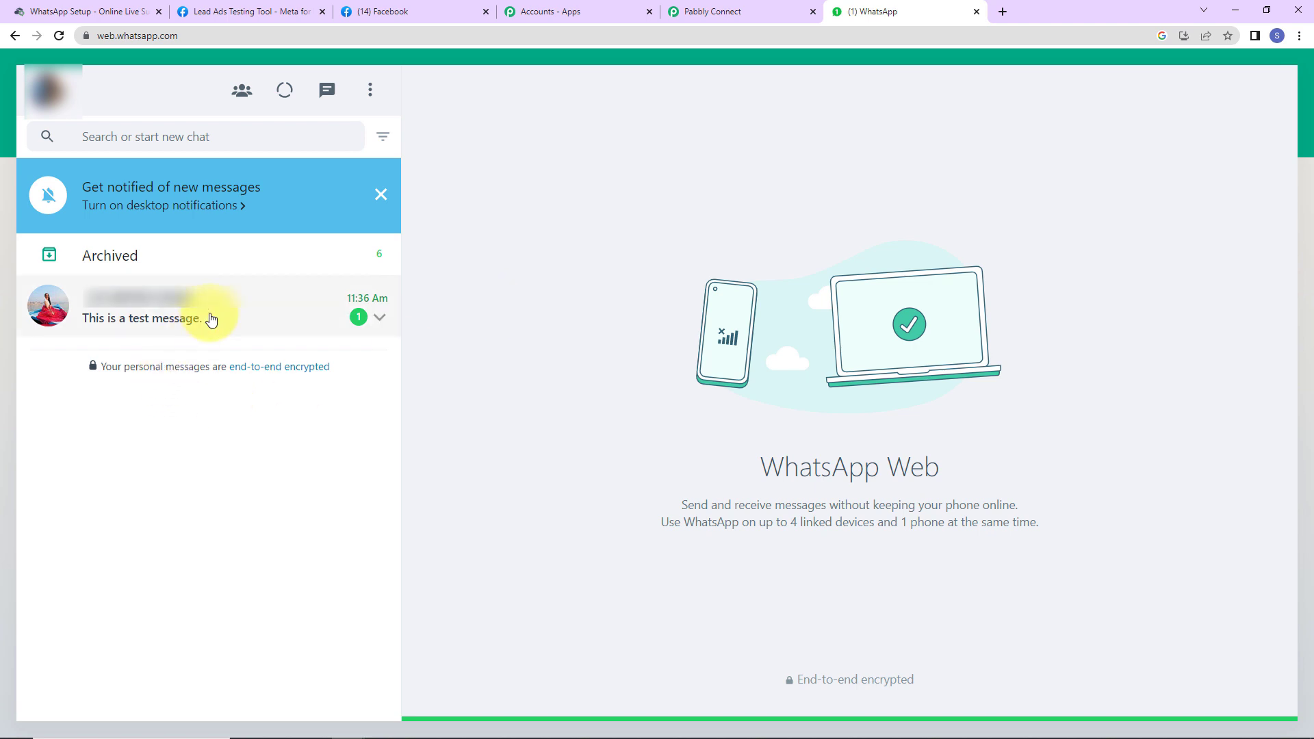
Step: Open the WhatsApp Web chat showing the received 'This is a test message.'
{"action": "left_click", "coordinate": [205, 317]}
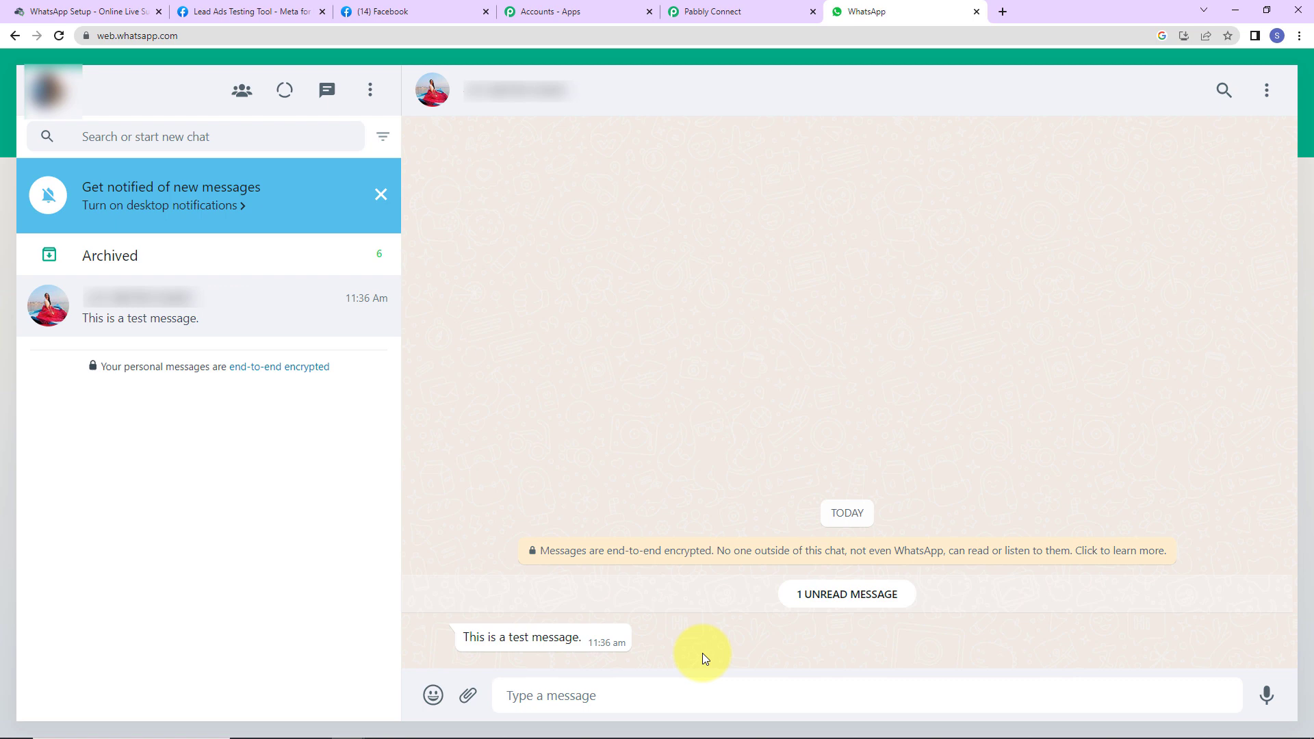
Step: Close the form dialog, delete the earlier test lead, and reload the Lead Ads Testing Tool
{"action": "left_click", "coordinate": [254, 12]}
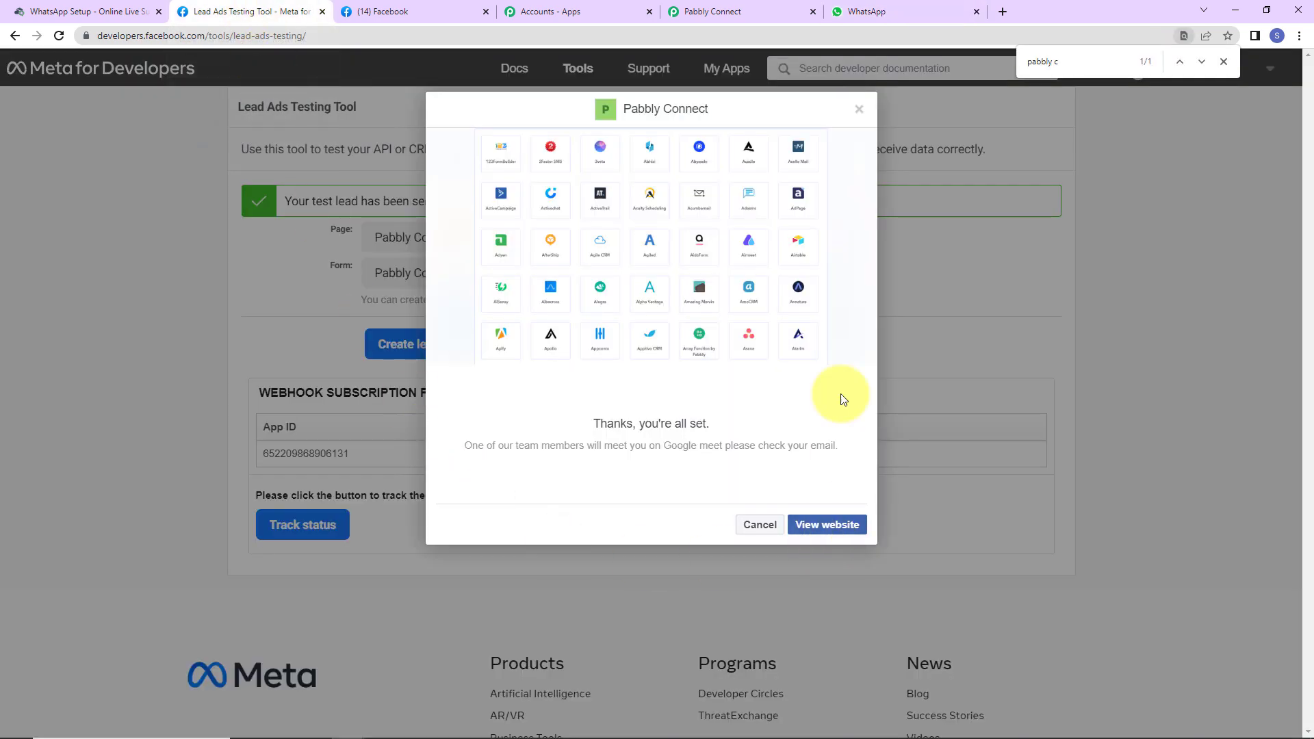
{"action": "left_click", "coordinate": [860, 110]}
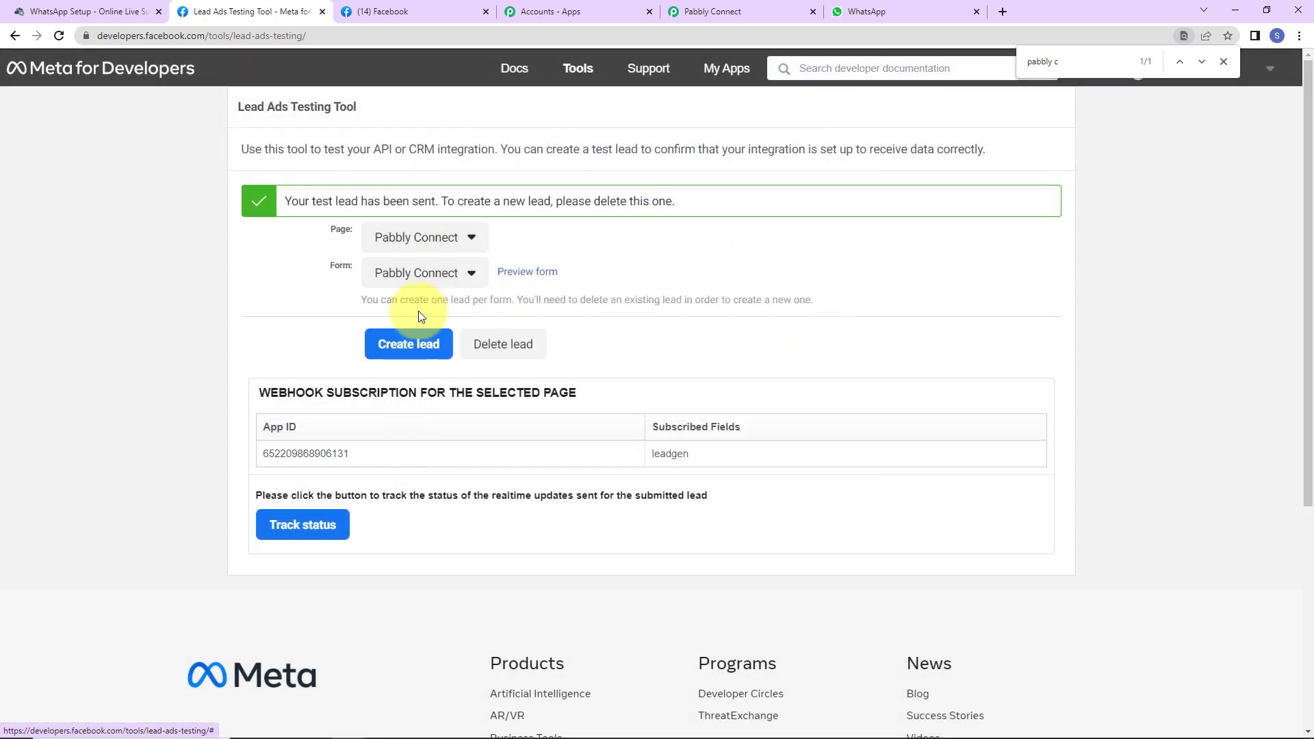
{"action": "left_click", "coordinate": [508, 352]}
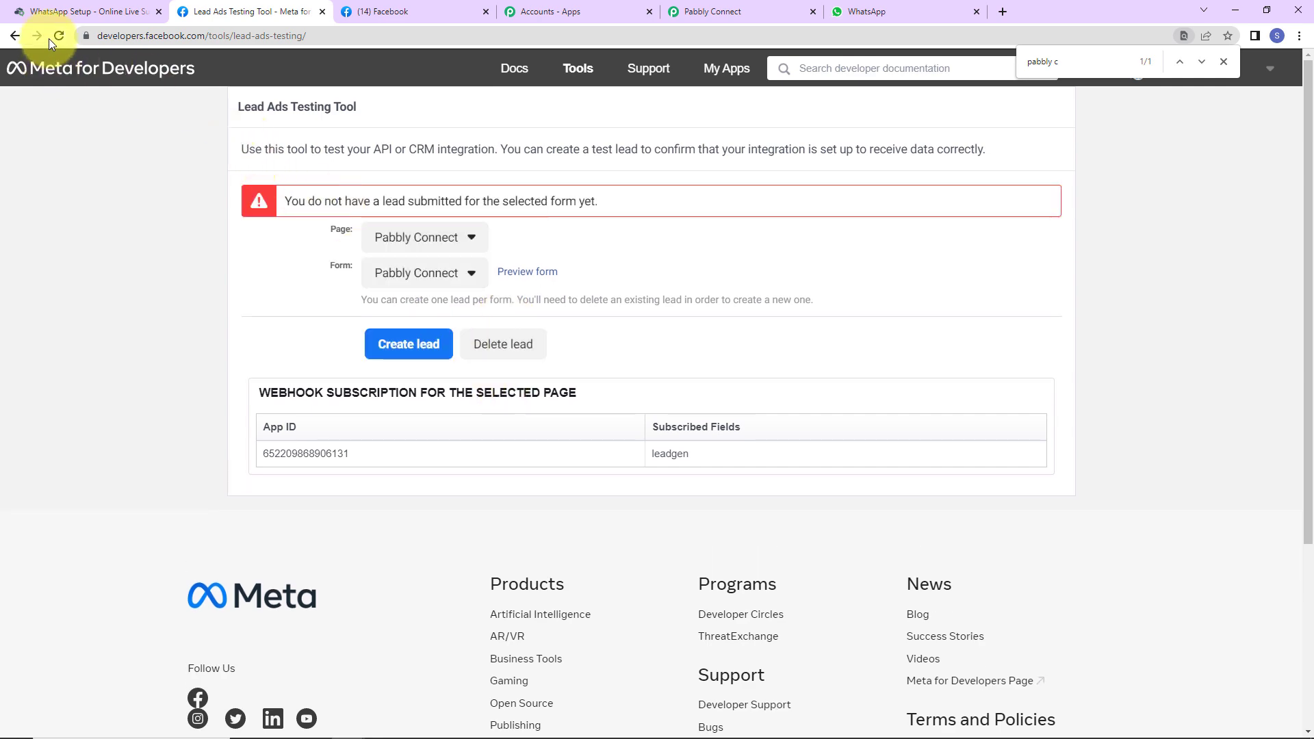
{"action": "left_click", "coordinate": [63, 36]}
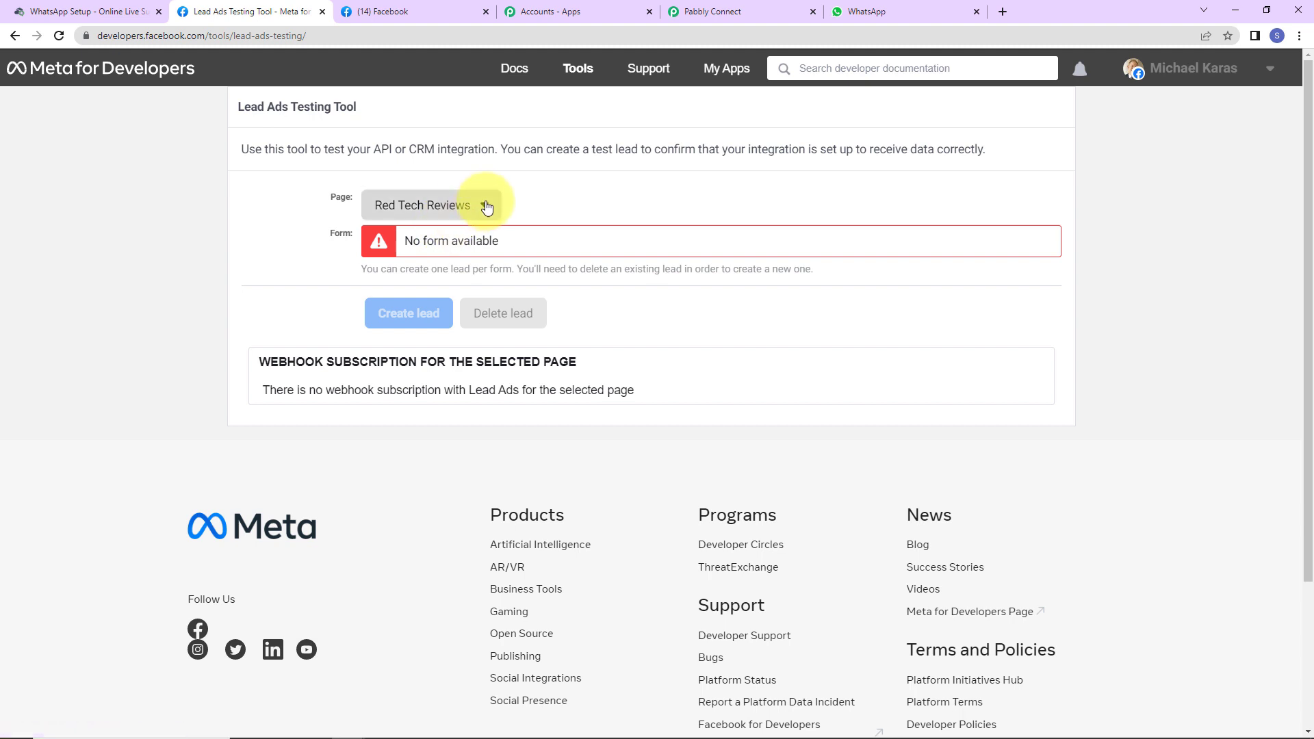
Step: Select the Pabbly Connect page in the Lead Ads Testing Tool's page list
{"action": "left_click", "coordinate": [469, 205]}
{"action": "key", "text": "ctrl+f"}
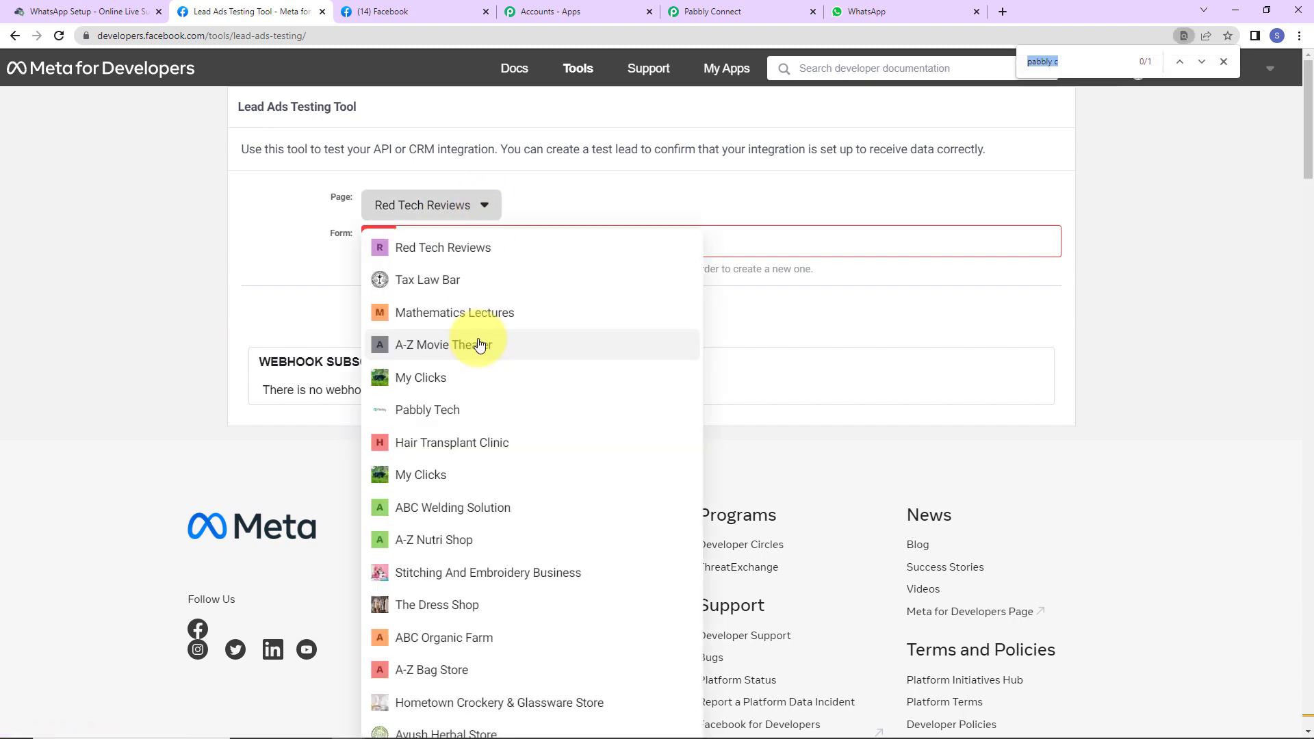
{"action": "type", "text": "pabbly"}
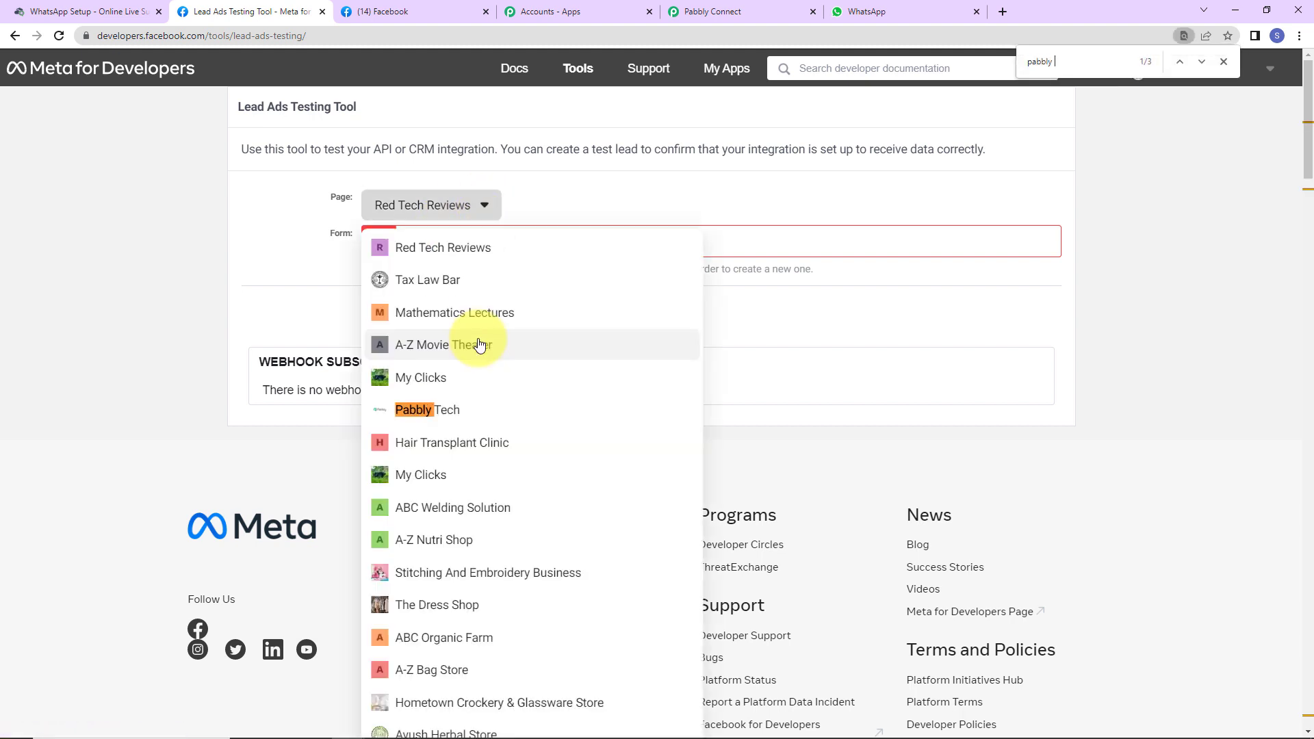
{"action": "type", "text": " c"}
{"action": "left_click", "coordinate": [460, 675]}
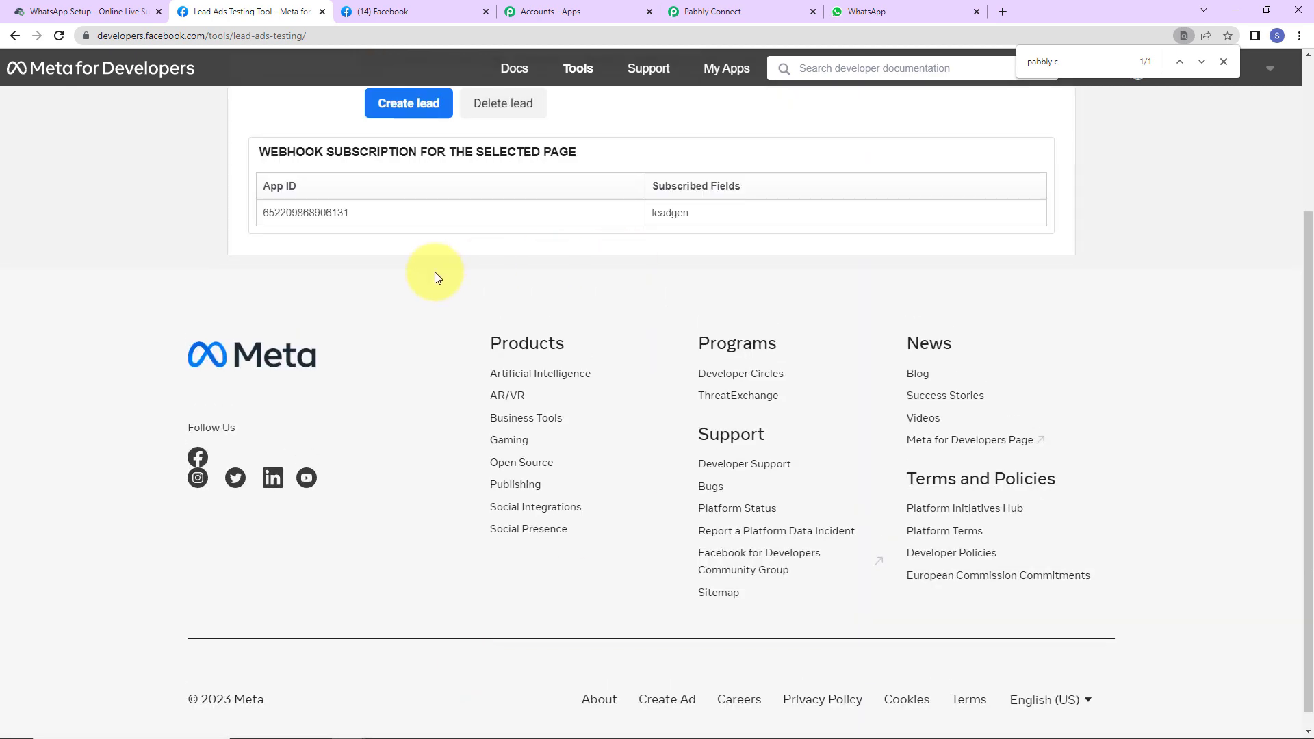
{"action": "scroll", "coordinate": [435, 308], "scroll_direction": "up", "scroll_amount": 3}
Step: Preview the Pabbly Connect lead form and fill in a sample first name, last name and email
{"action": "left_click", "coordinate": [542, 244]}
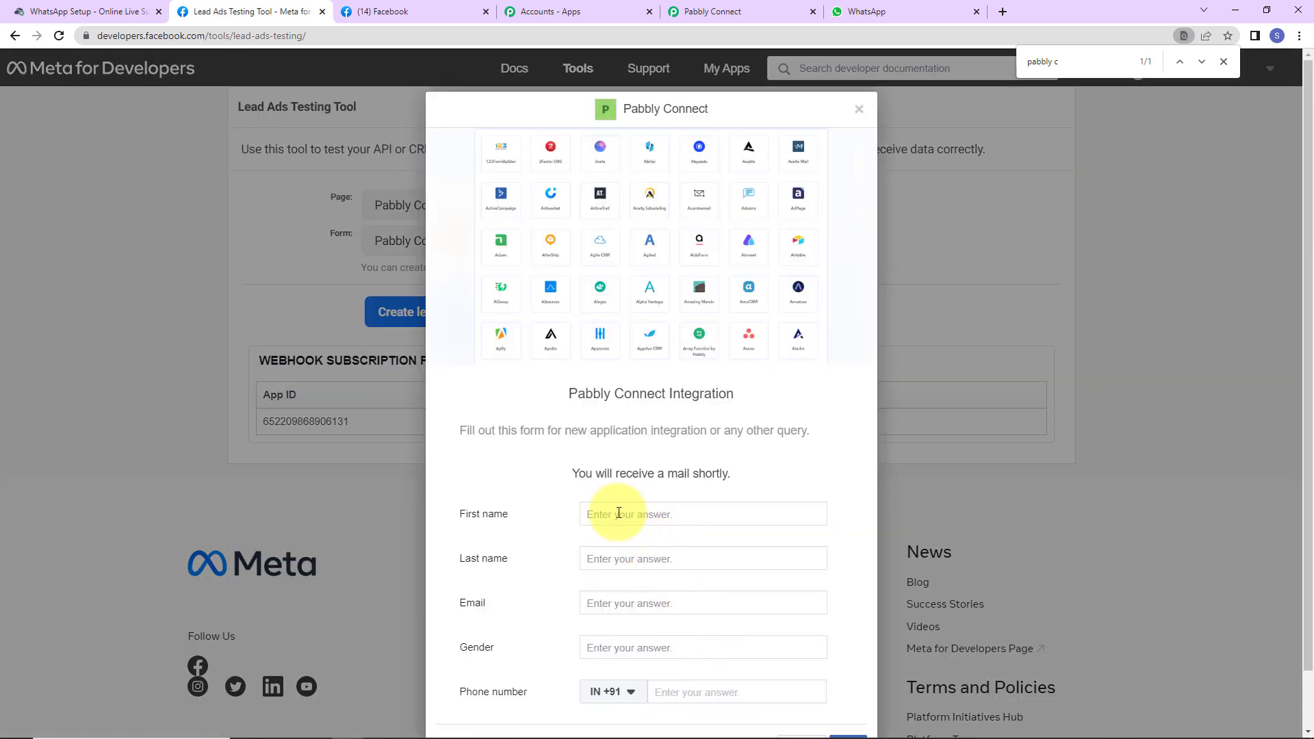
{"action": "left_click", "coordinate": [615, 513]}
{"action": "type", "text": "New"}
{"action": "key", "text": "Tab"}
{"action": "type", "text": "User"}
{"action": "key", "text": "Tab"}
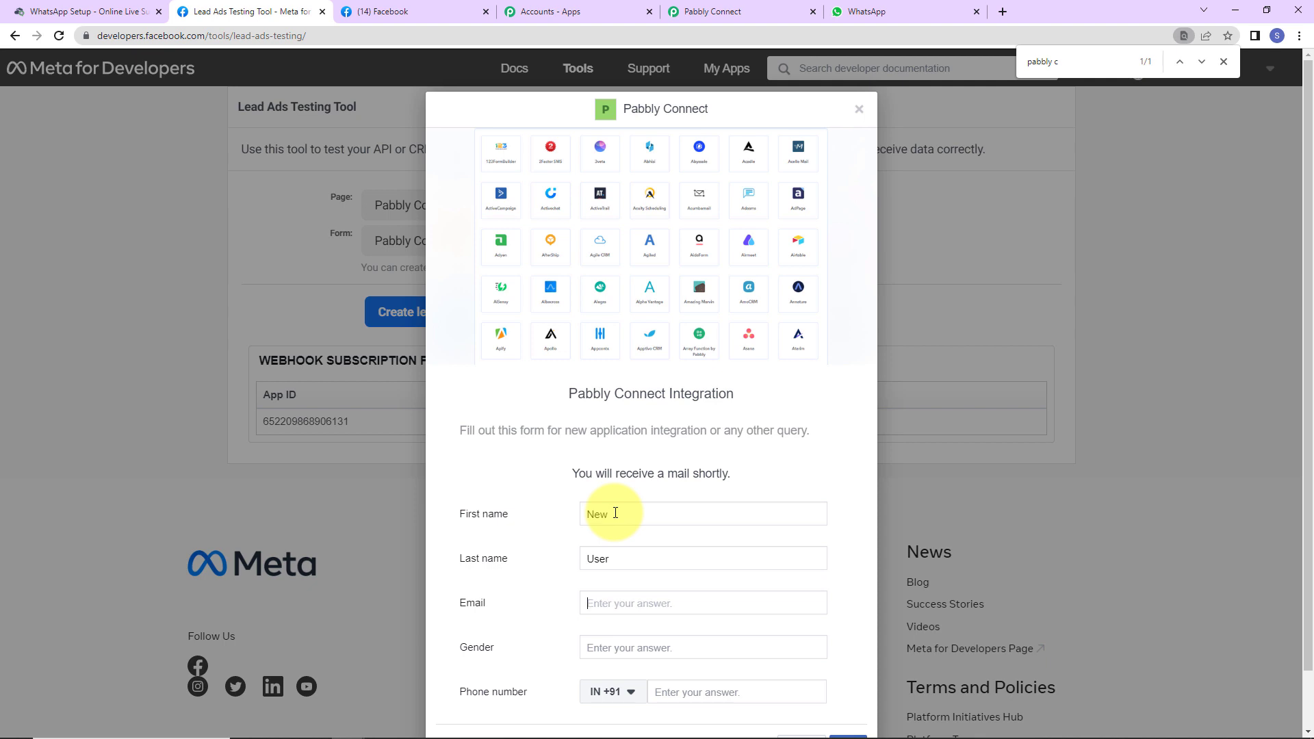
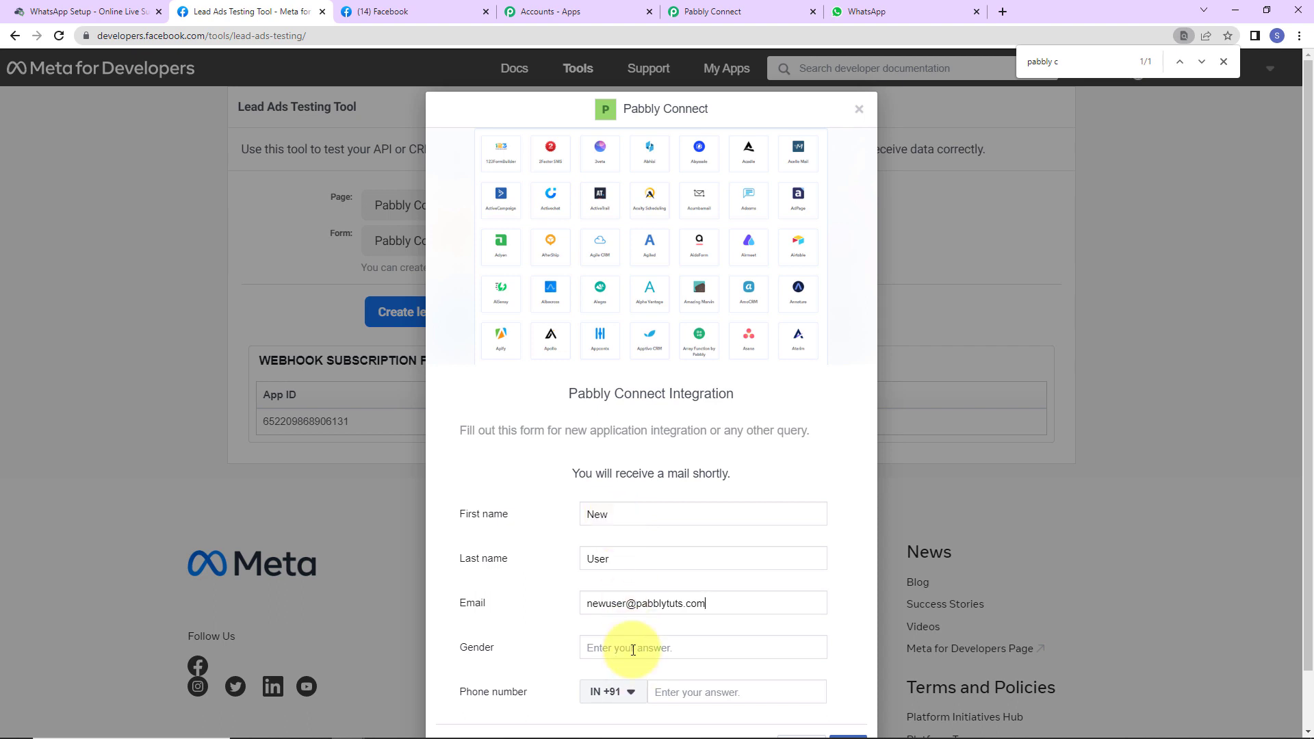
Step: Enter gender Female and the phone number, then submit the test lead
{"action": "left_click", "coordinate": [633, 649]}
{"action": "type", "text": "Female"}
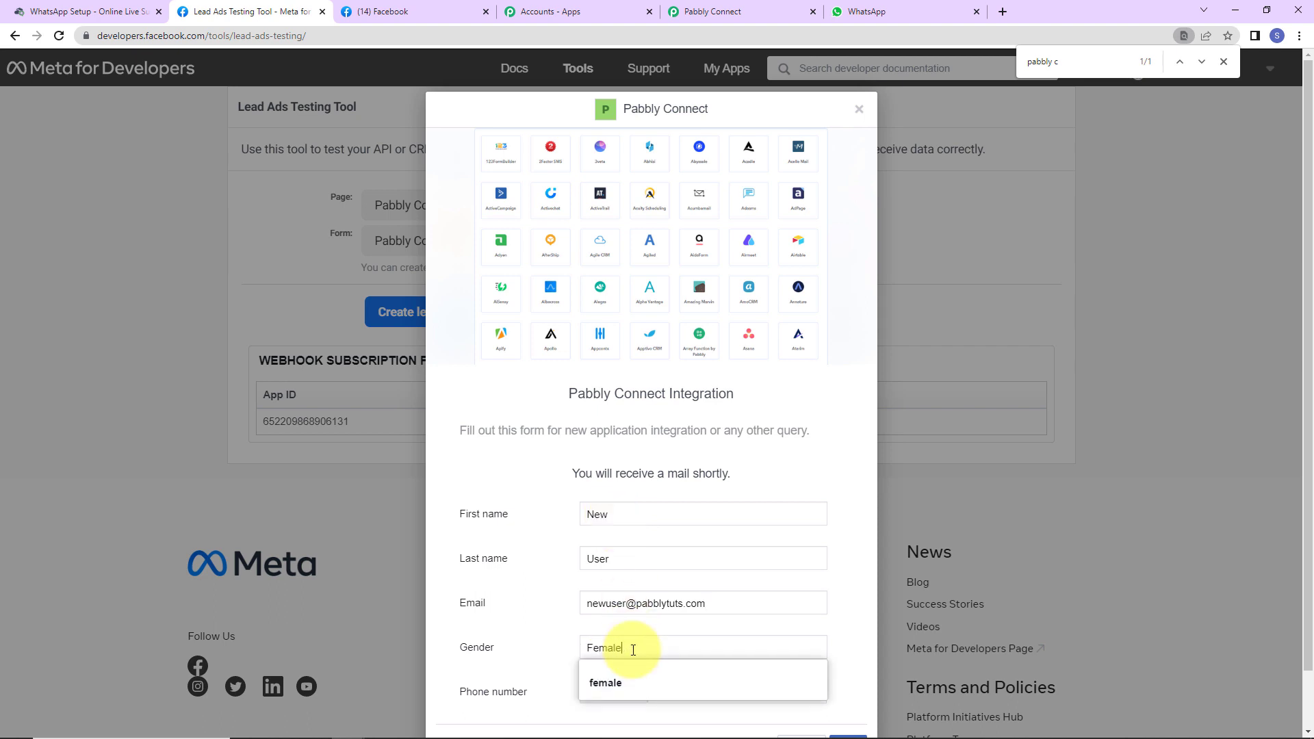
{"action": "left_click", "coordinate": [696, 718]}
{"action": "left_click", "coordinate": [706, 688]}
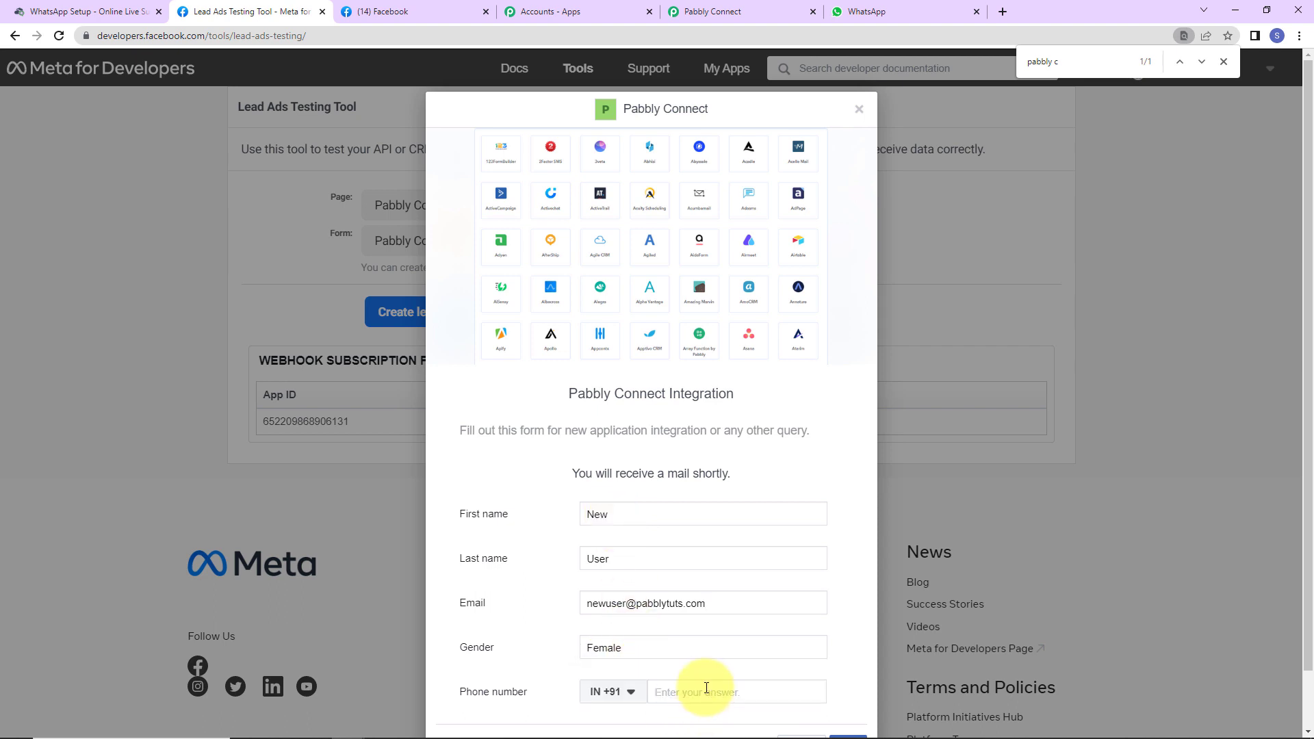
{"action": "scroll", "coordinate": [709, 688], "scroll_direction": "down", "scroll_amount": 1}
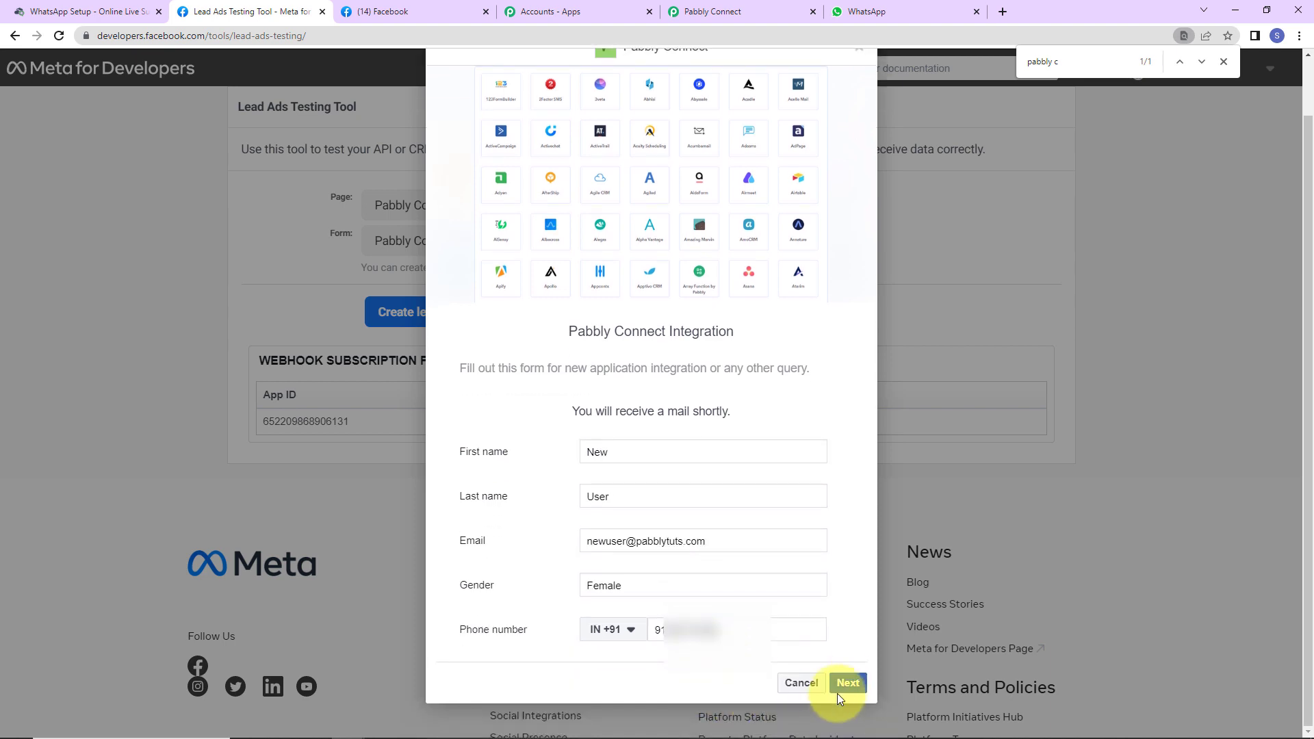
{"action": "left_click", "coordinate": [846, 684]}
{"action": "left_click", "coordinate": [842, 512]}
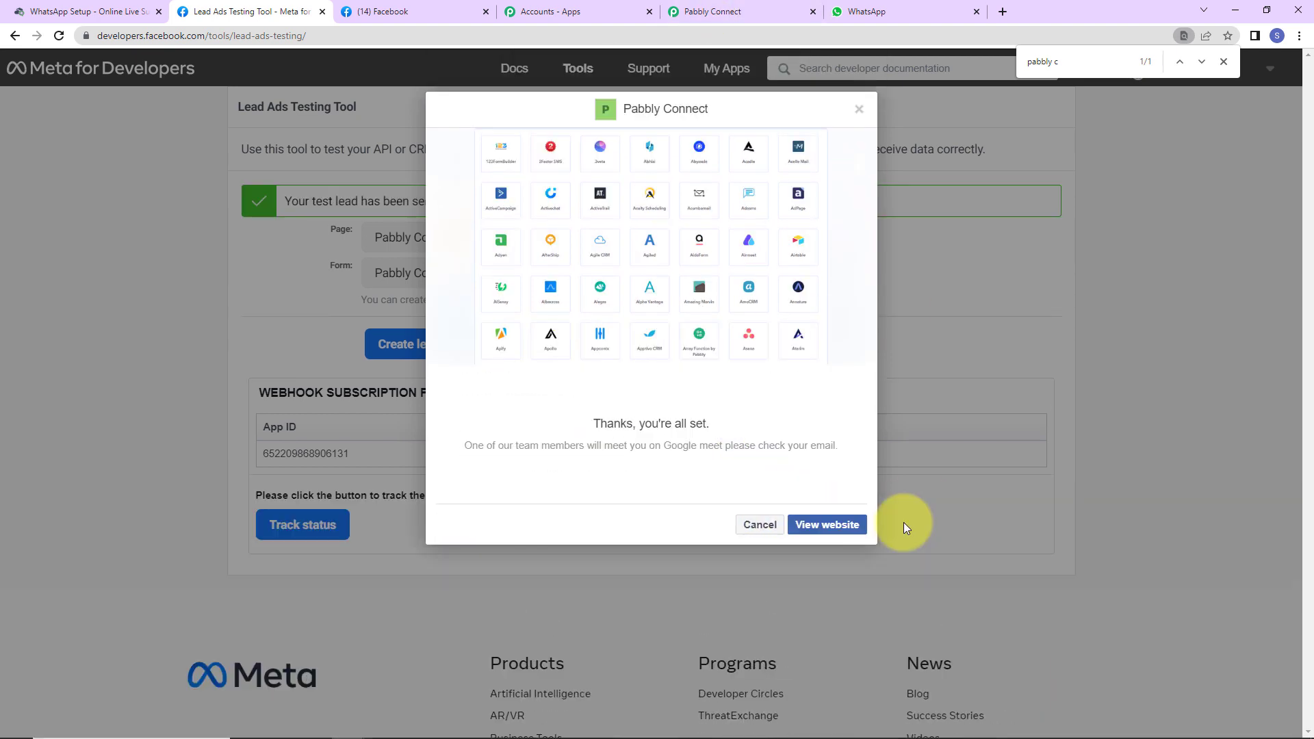
{"action": "left_click", "coordinate": [859, 111]}
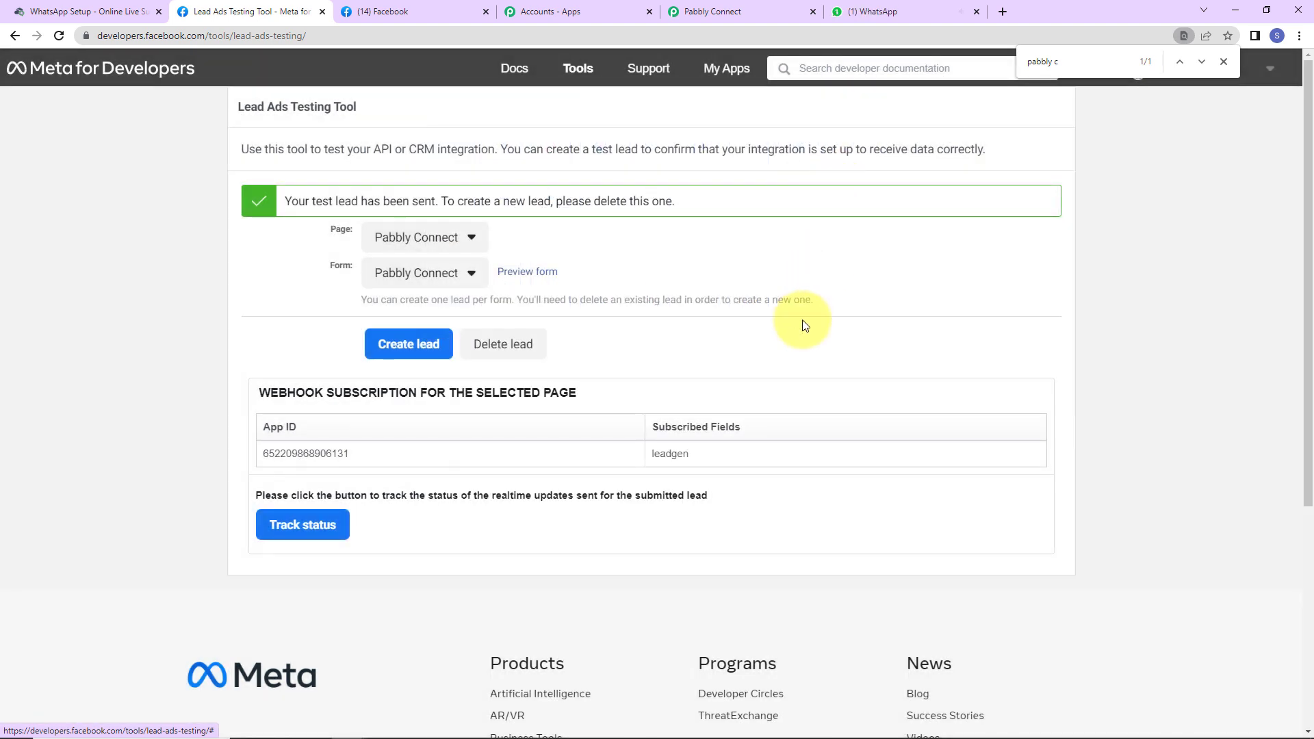
Step: Read the second 'This is a test message.' in WhatsApp, then return to the Pabbly Connect workflow
{"action": "left_click", "coordinate": [868, 15]}
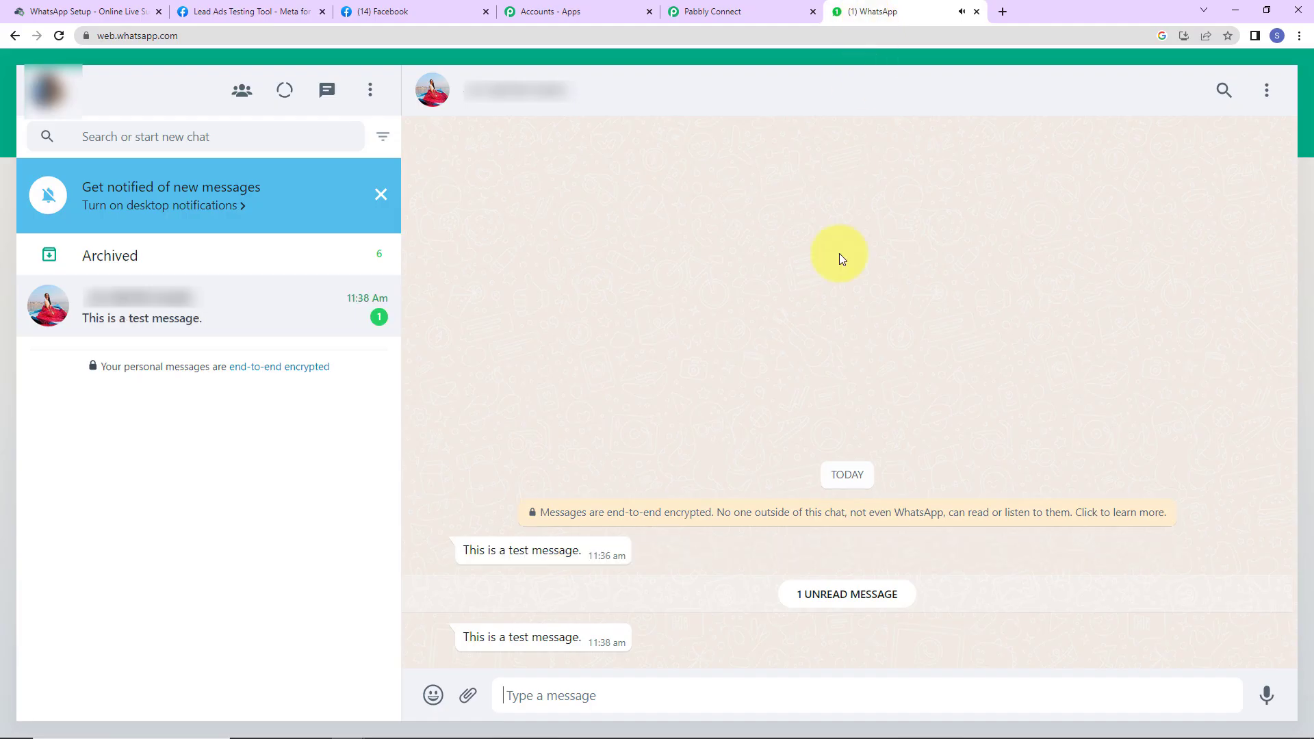
{"action": "left_click", "coordinate": [243, 320]}
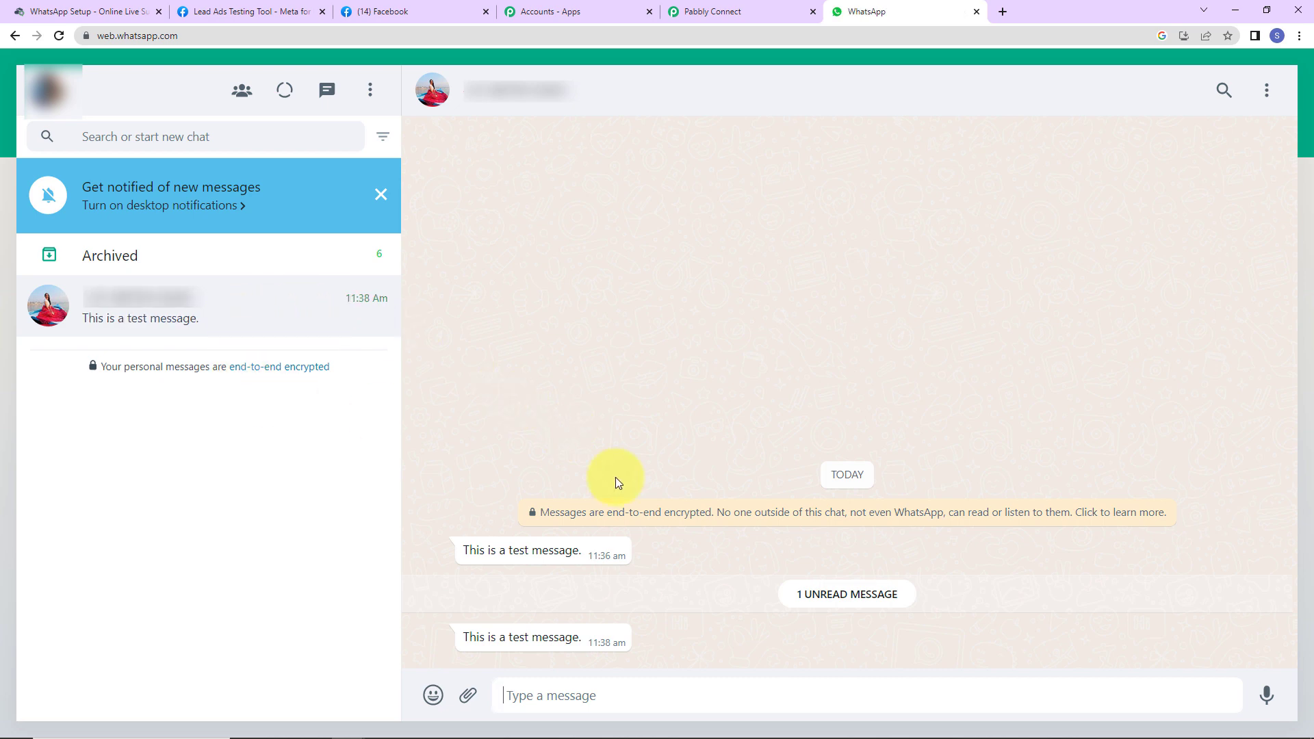
{"action": "left_click", "coordinate": [738, 12]}
{"action": "left_click_drag", "start_coordinate": [1307, 601], "coordinate": [1298, 74]}
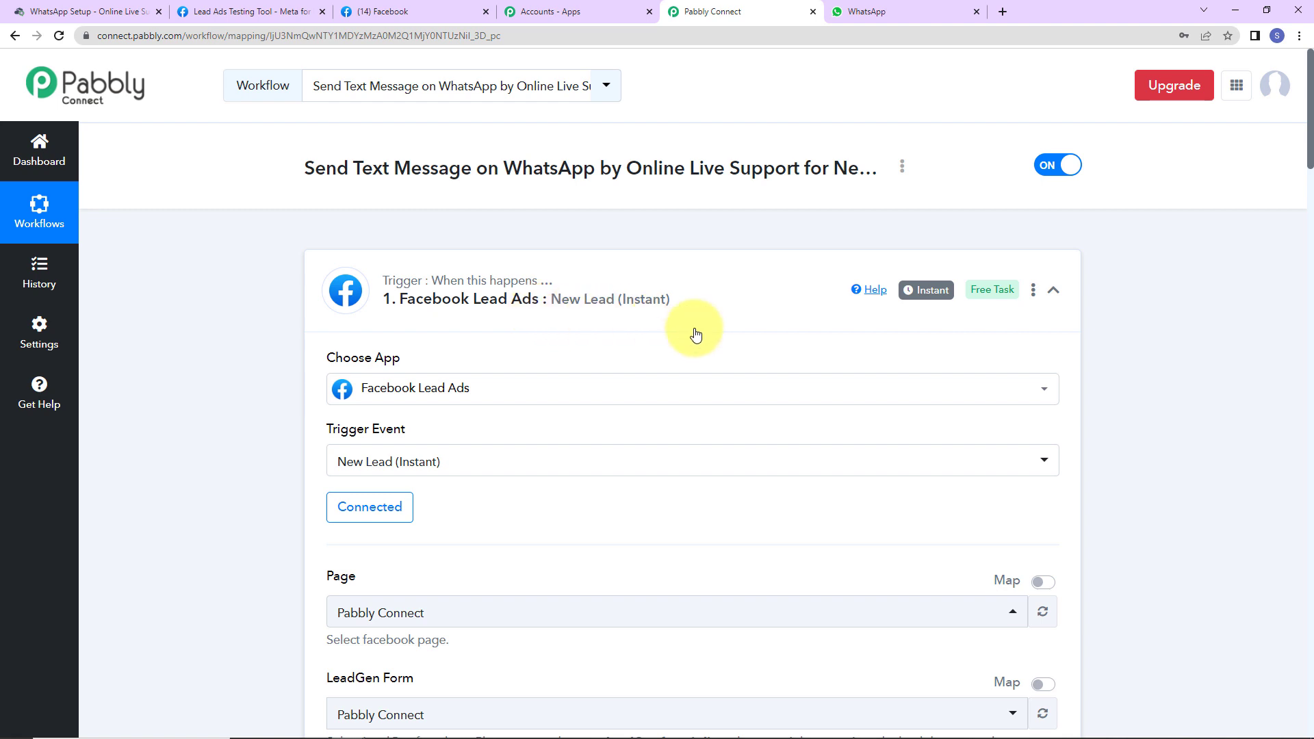
Step: Collapse the Facebook Lead Ads, Text Formatter and WhatsApp step cards
{"action": "left_click", "coordinate": [1052, 289]}
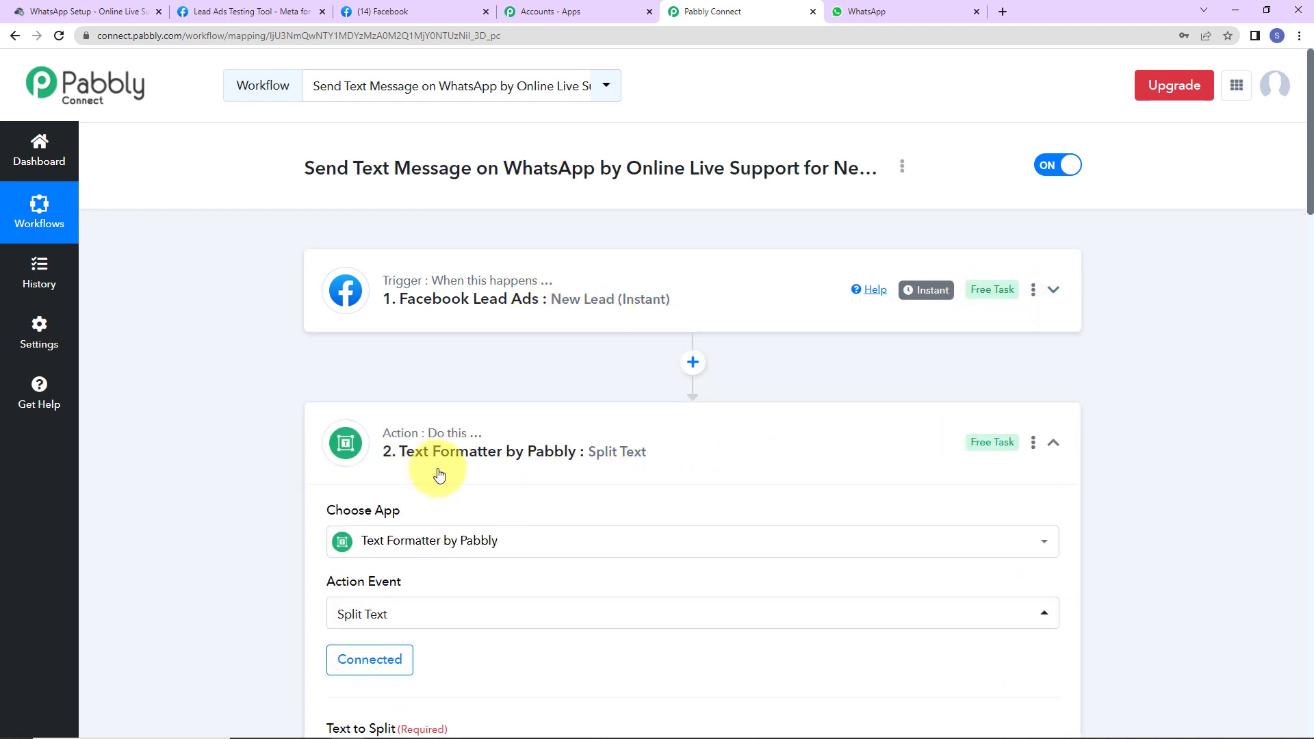
{"action": "left_click", "coordinate": [1051, 457]}
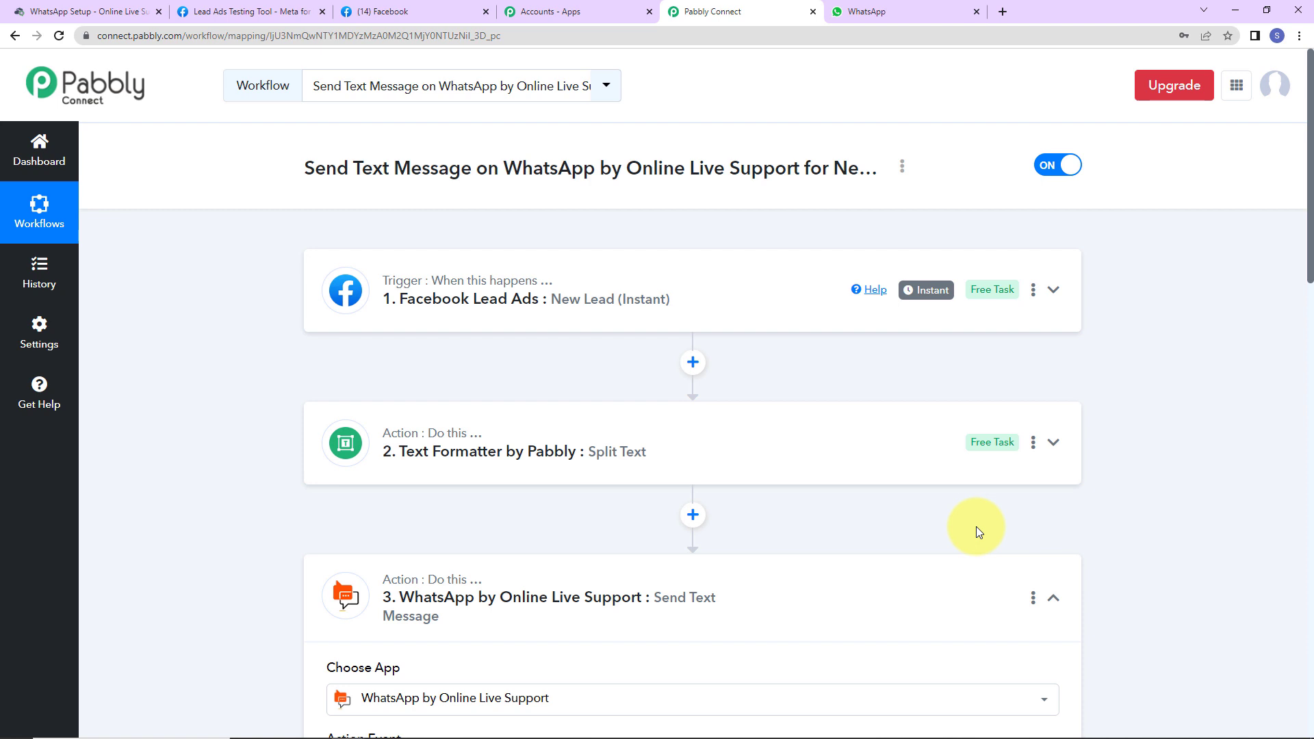
{"action": "left_click", "coordinate": [1052, 599]}
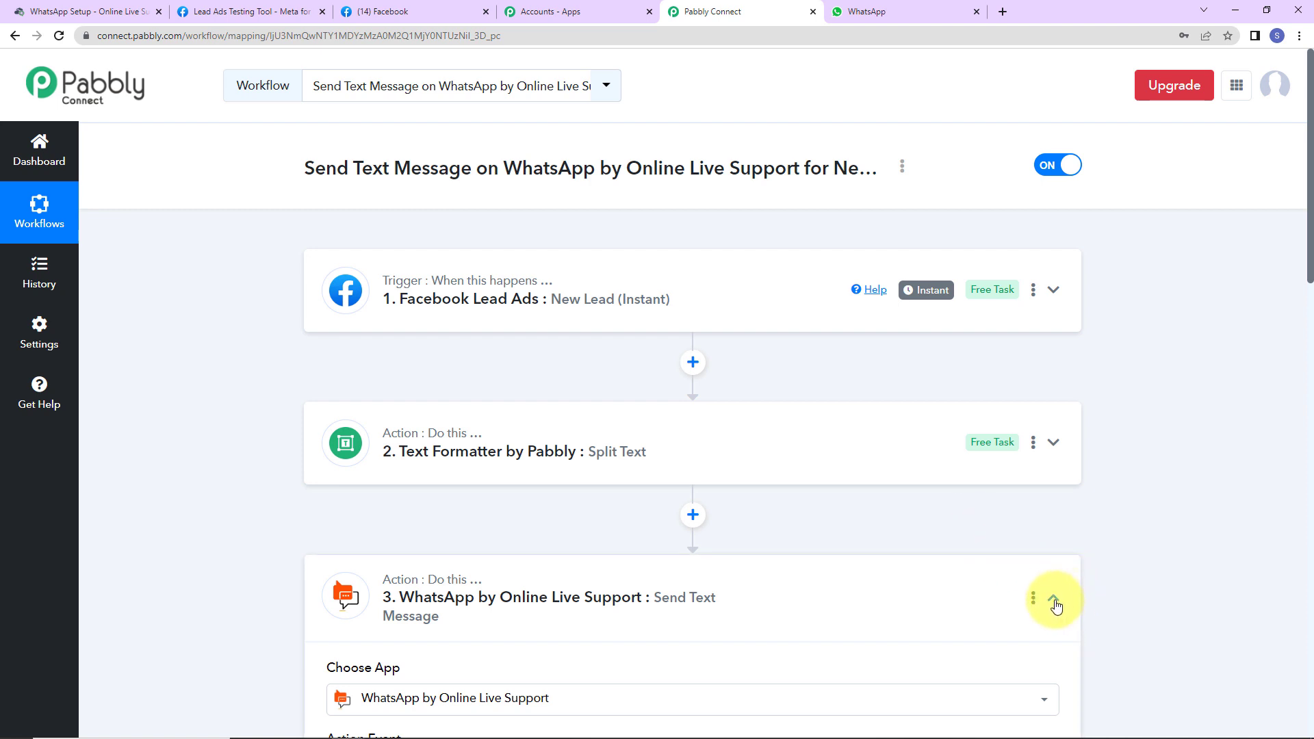